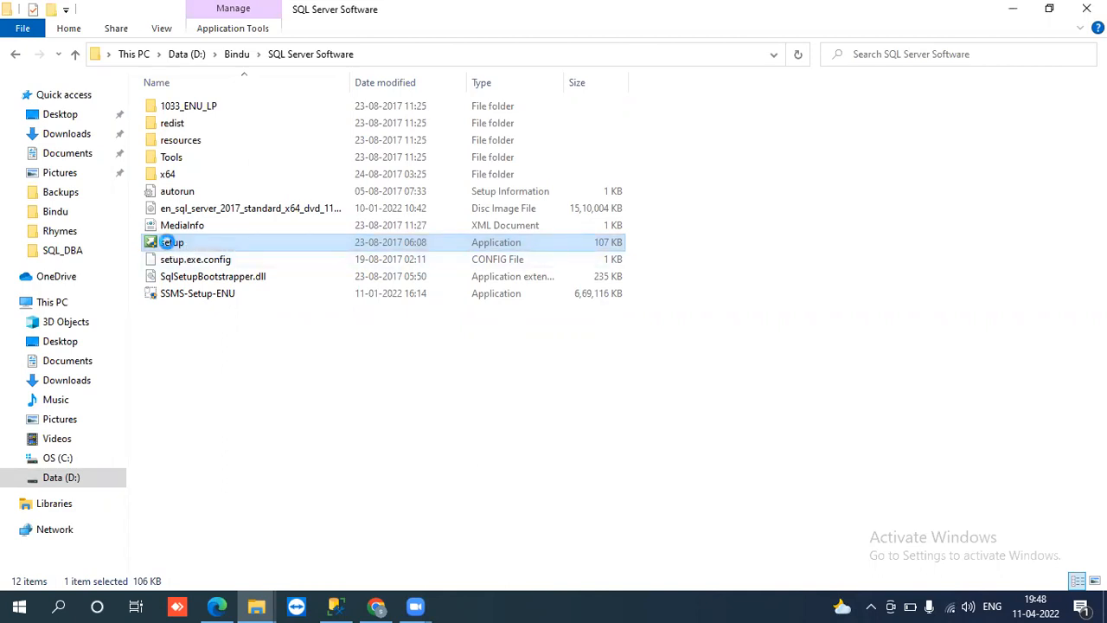
Step: Run the SQL Server setup file from the SQL Server Software folder as administrator
right_click(171, 249)
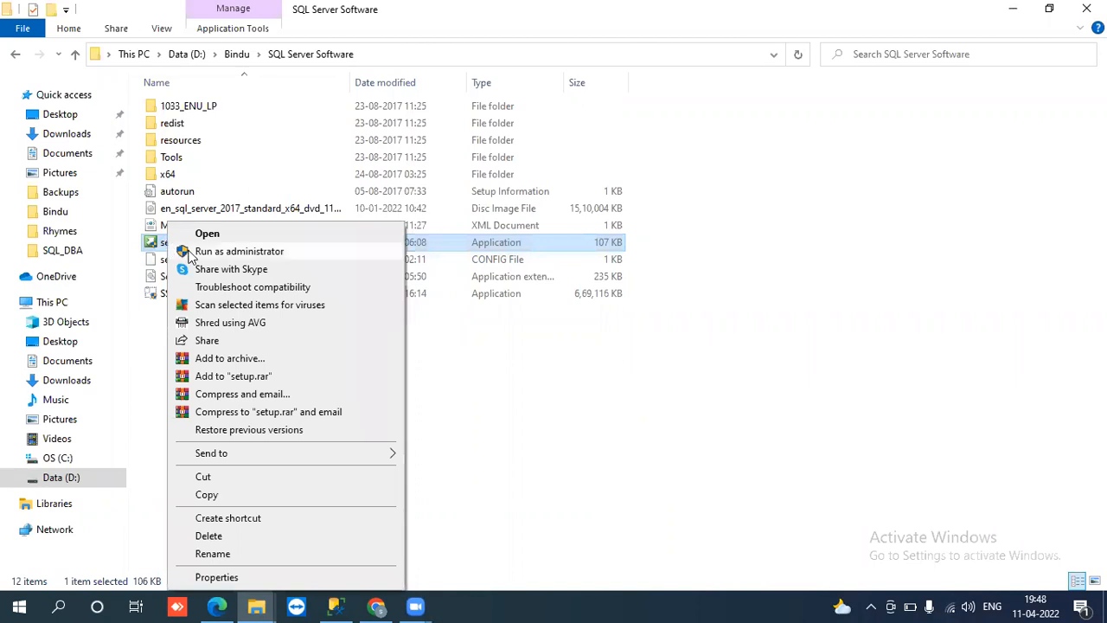
left_click(190, 253)
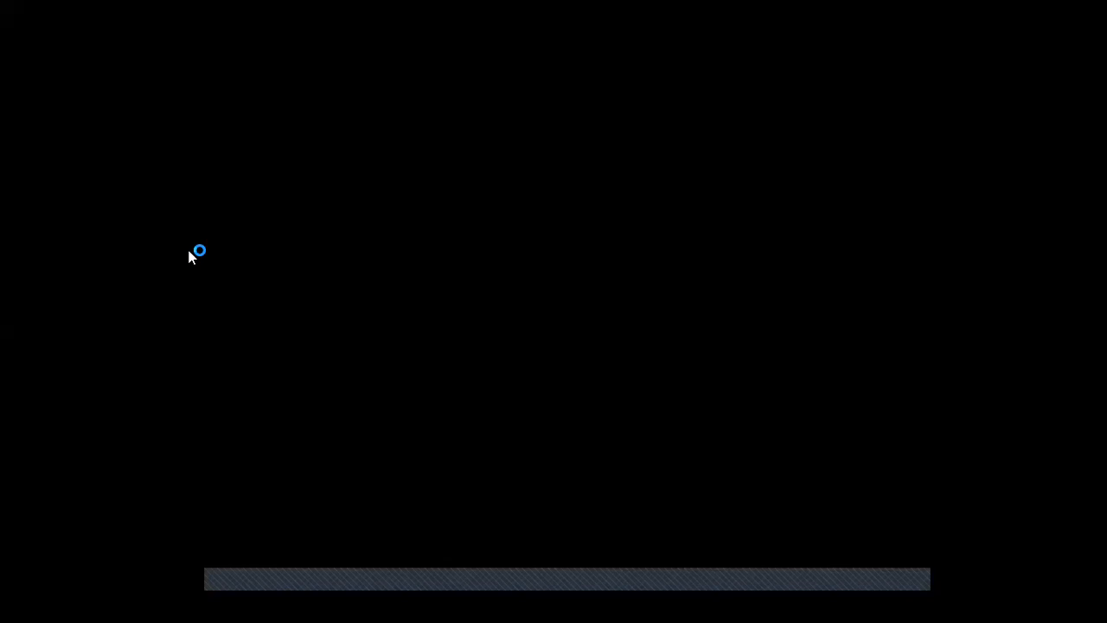
Step: Approve the elevation prompt and maximize the SQL Server Installation Center window
left_click(506, 415)
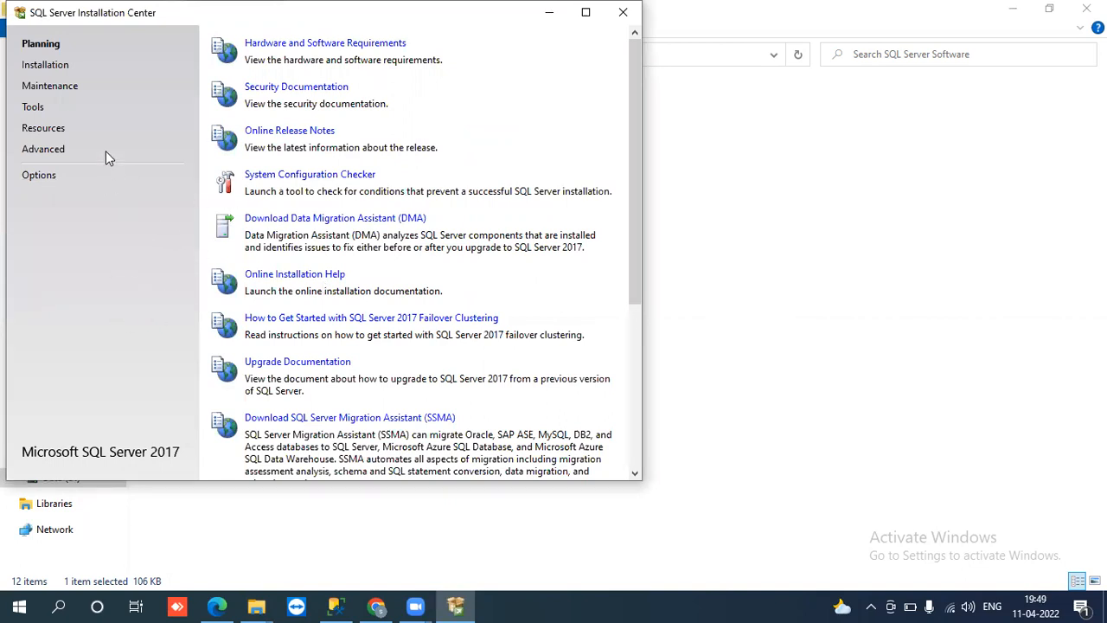
left_click(585, 13)
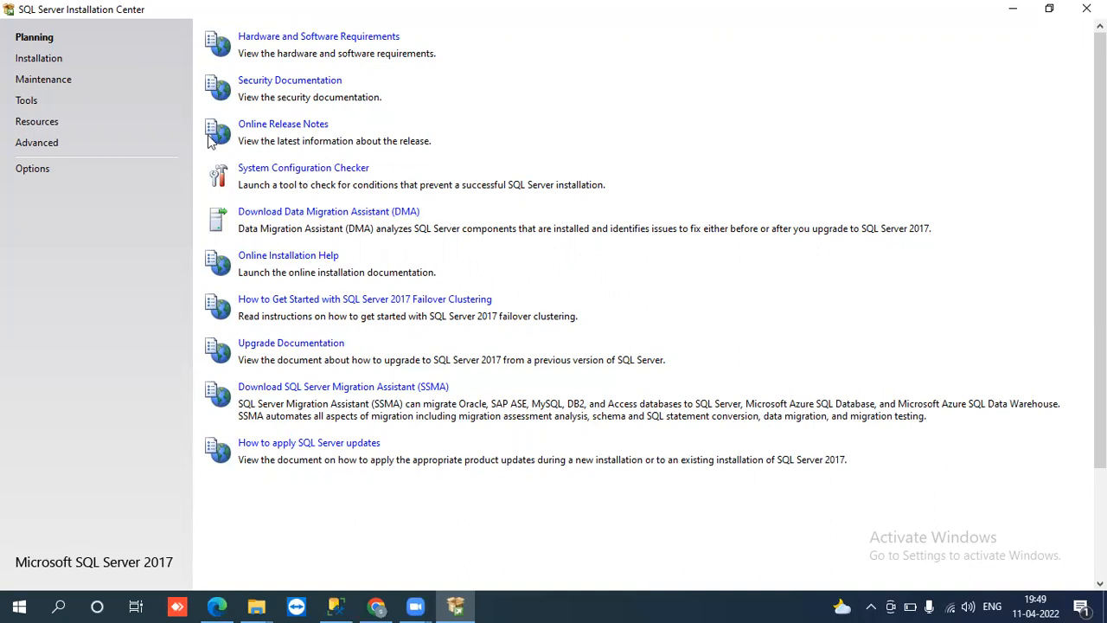
Step: Switch to the Installation page, glance back at Planning, then return to Installation
left_click(38, 59)
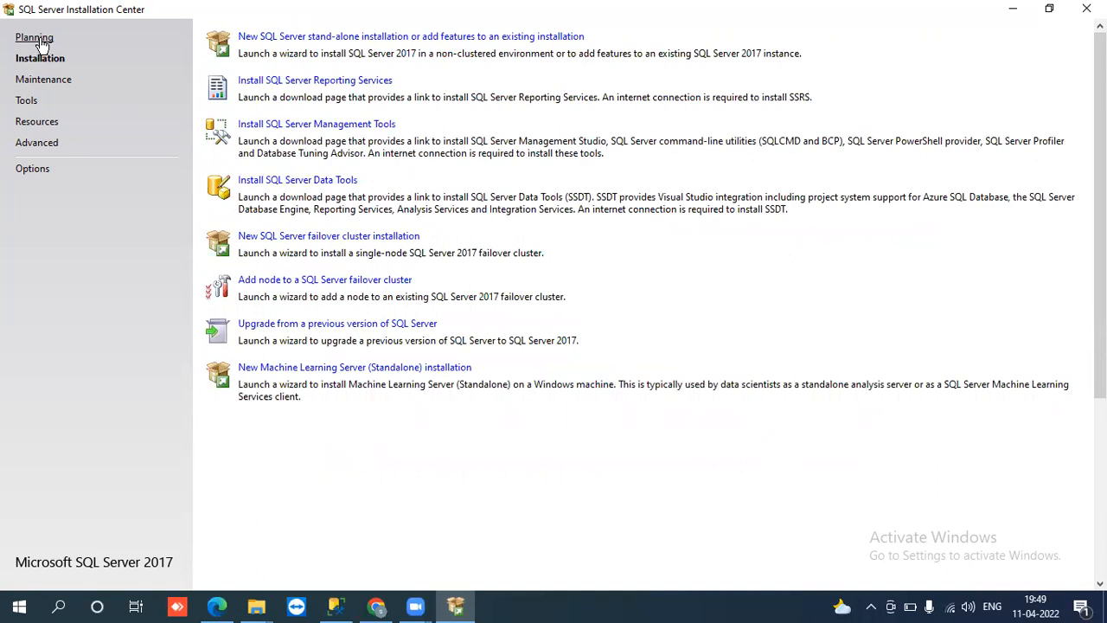
left_click(35, 38)
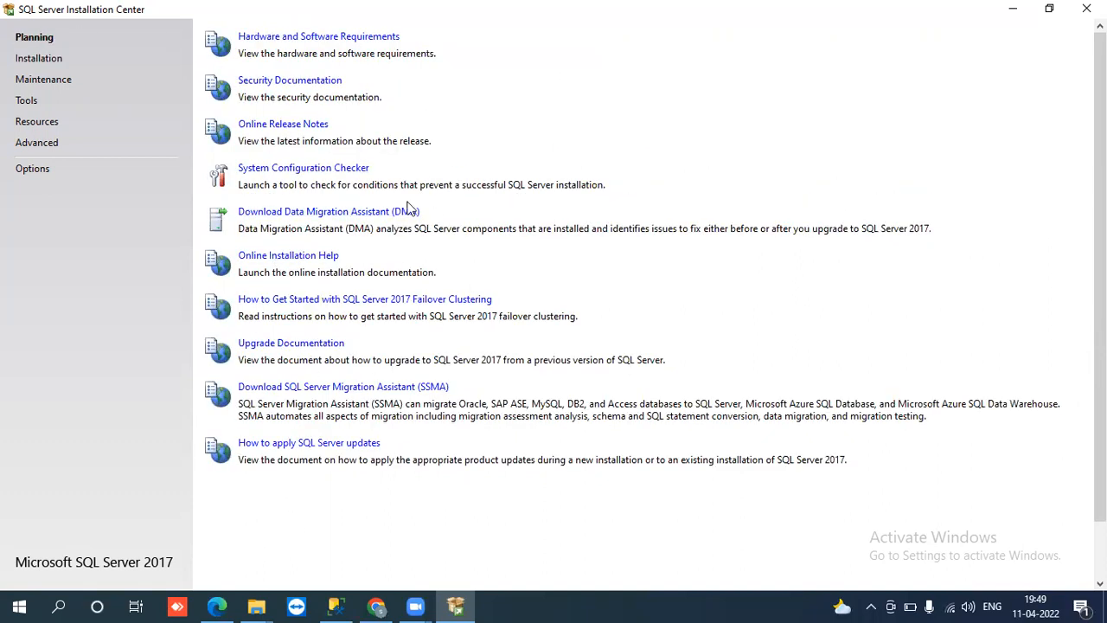
left_click(60, 65)
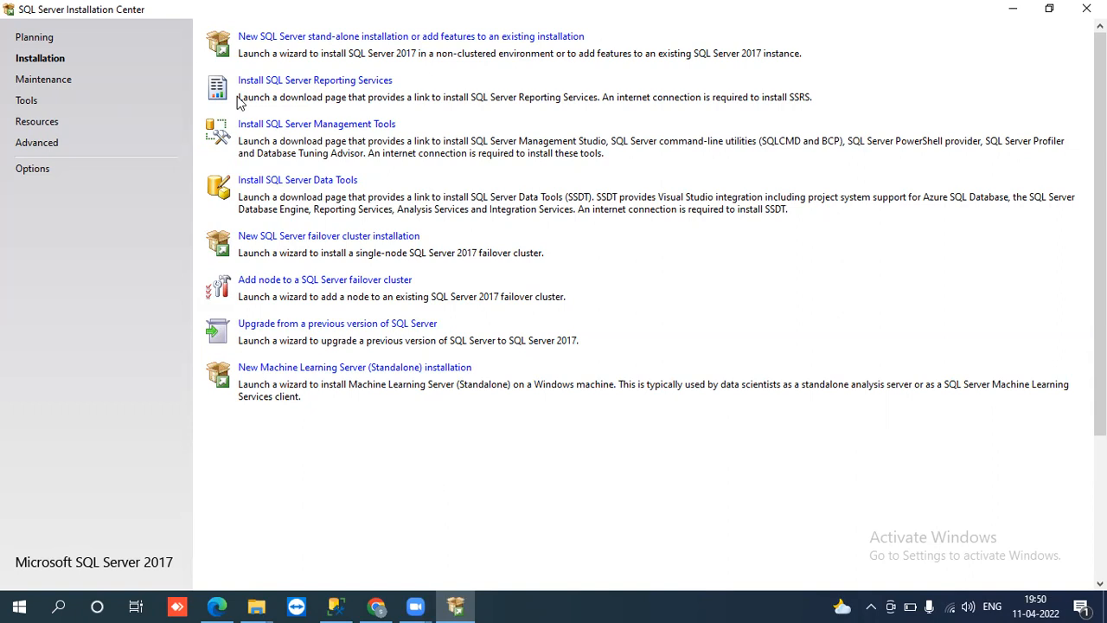
Step: Launch 'New SQL Server stand-alone installation' and expand the Global Rules details
left_click(265, 38)
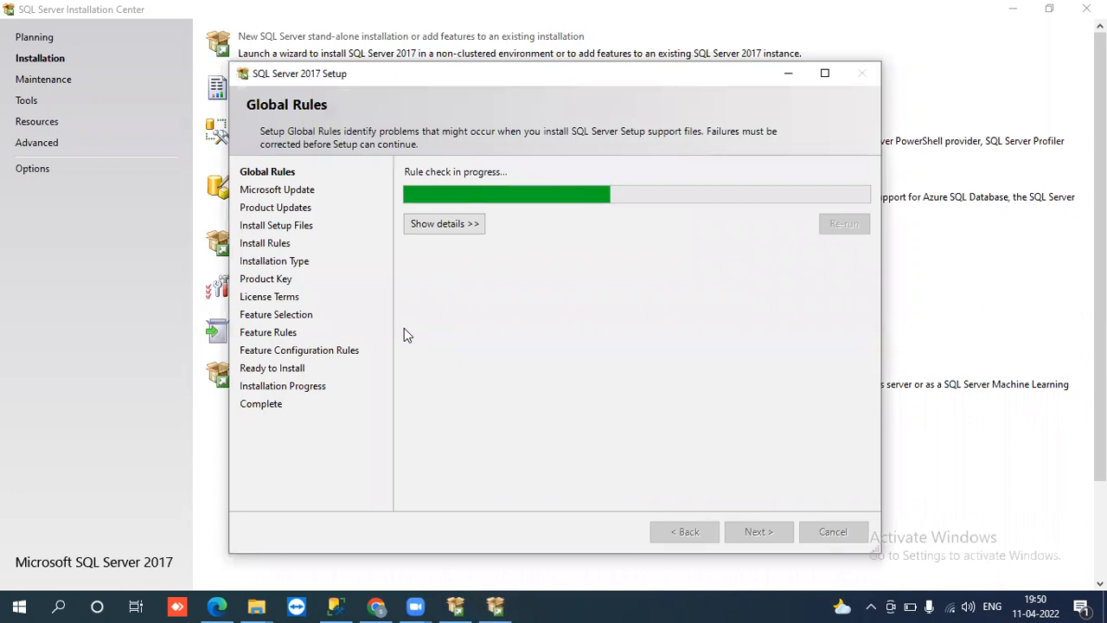
left_click(421, 232)
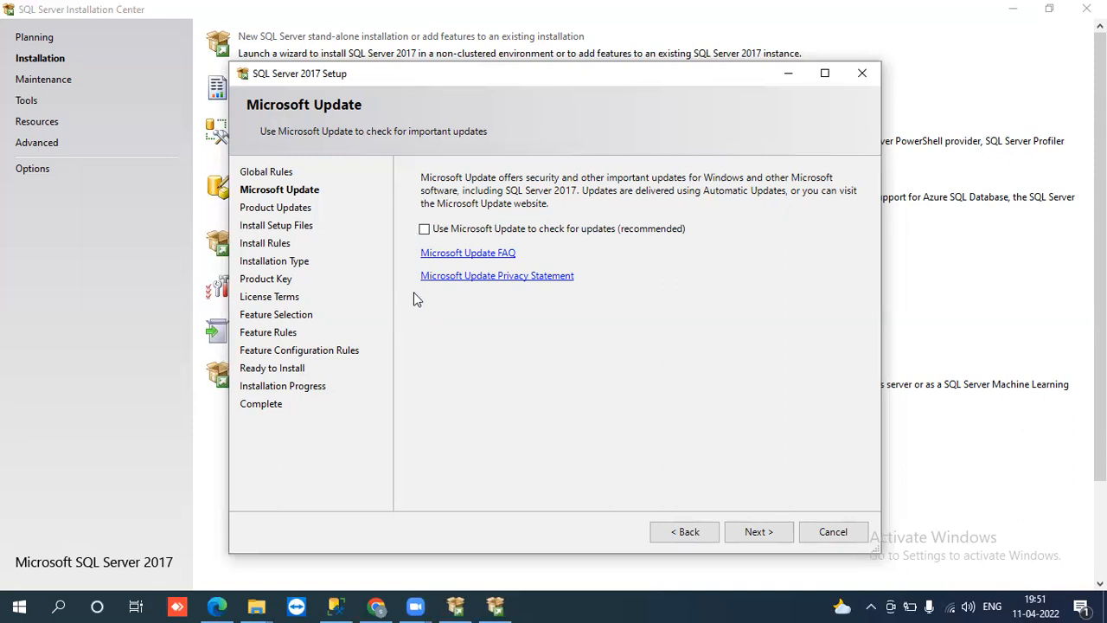
Step: Enable Microsoft Update checking and continue with SQL Server product updates included
left_click(425, 228)
left_click(757, 531)
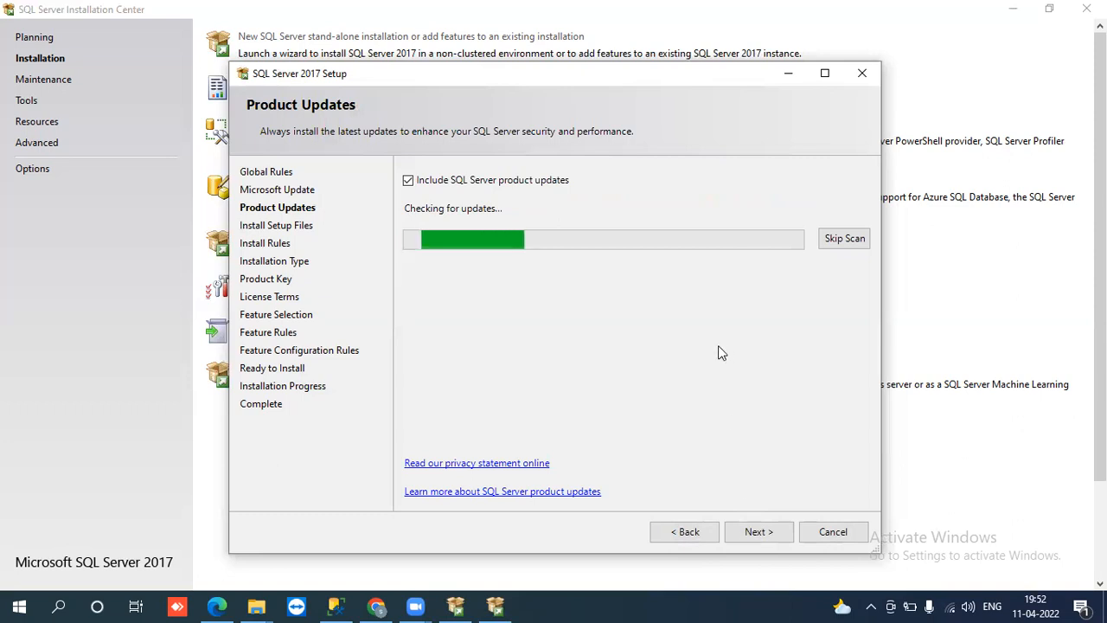
left_click(410, 184)
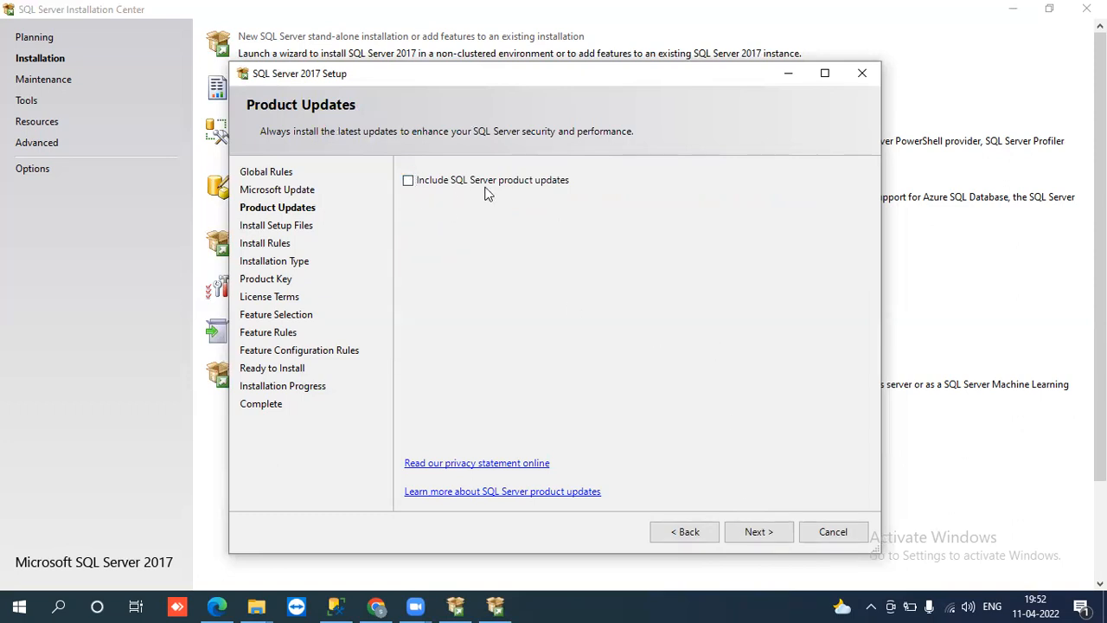
left_click(408, 181)
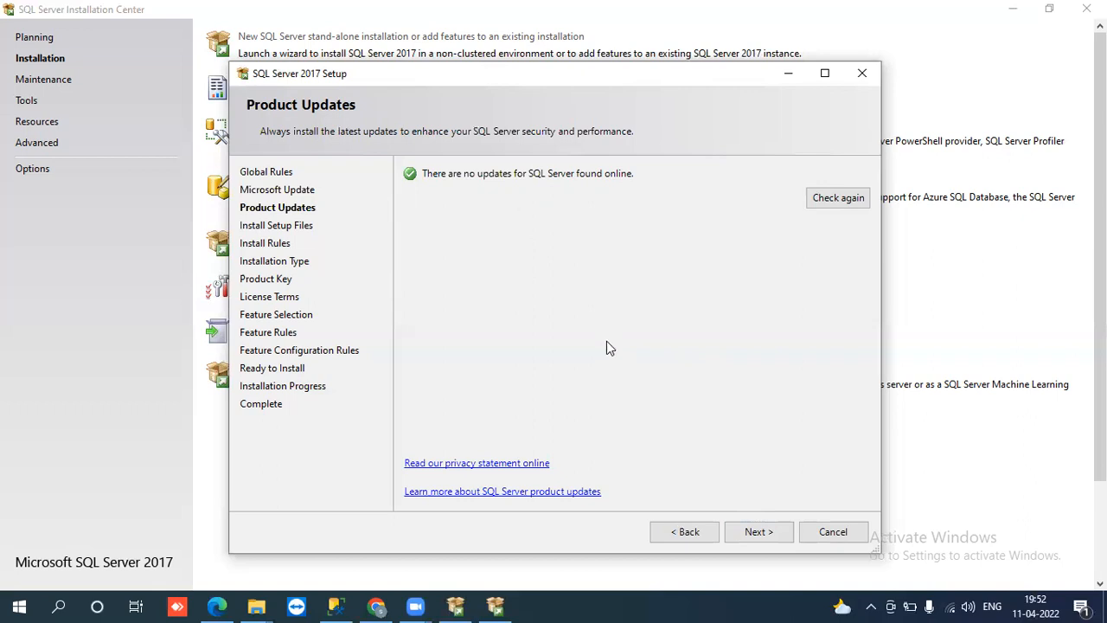
Step: Continue from Product Updates through Install Setup Files to the Install Rules check
left_click(761, 530)
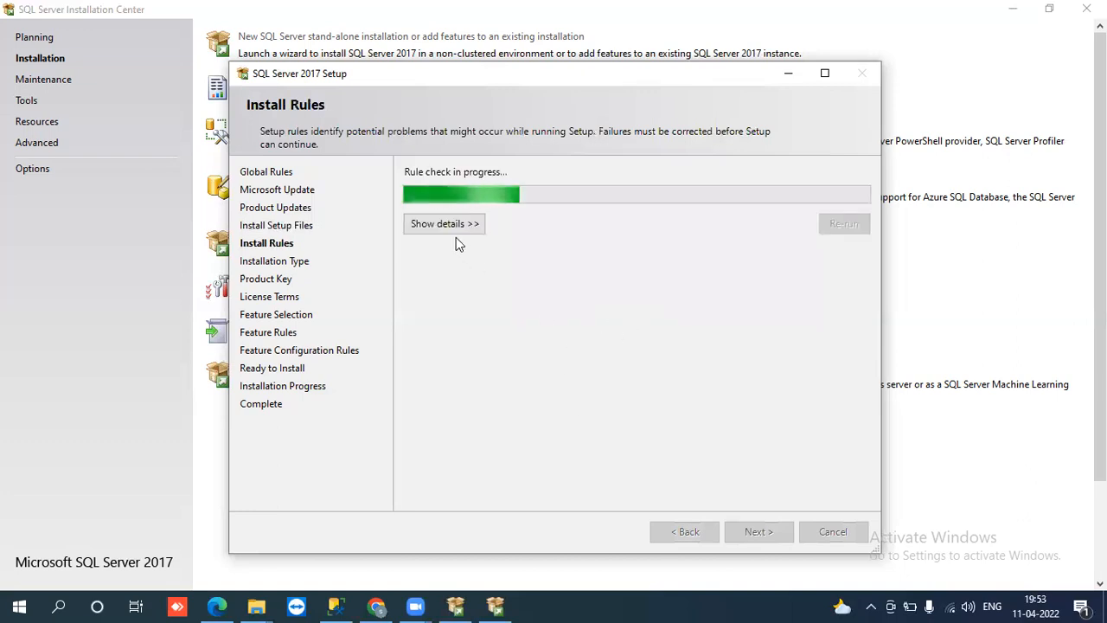
Step: Review the install rule details, including the Windows Firewall warning, then proceed to Installation Type
left_click(450, 226)
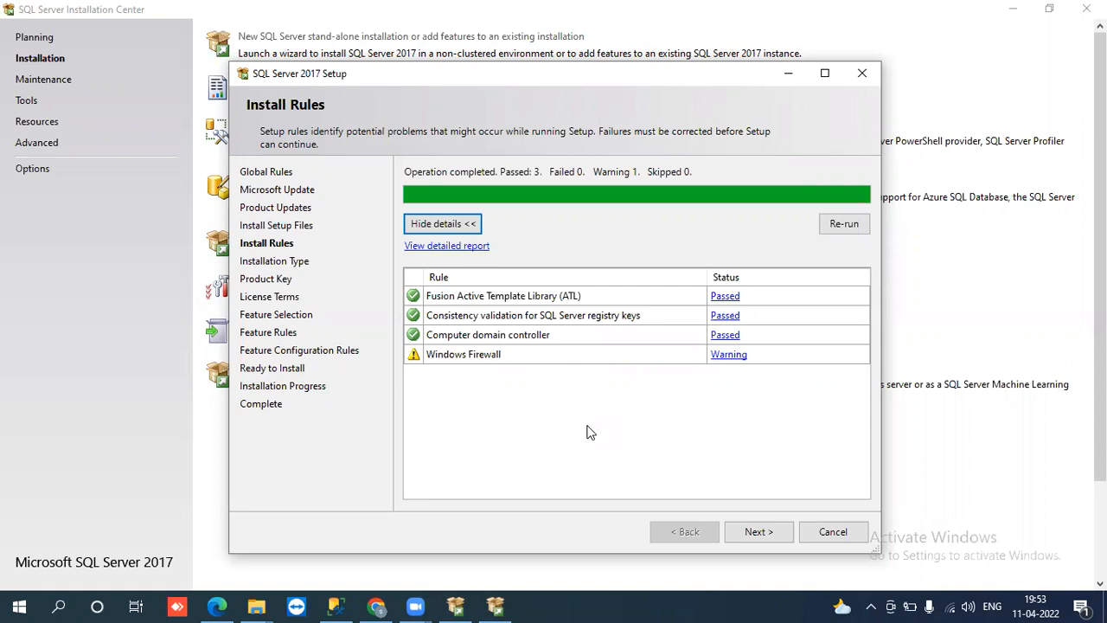
left_click(757, 526)
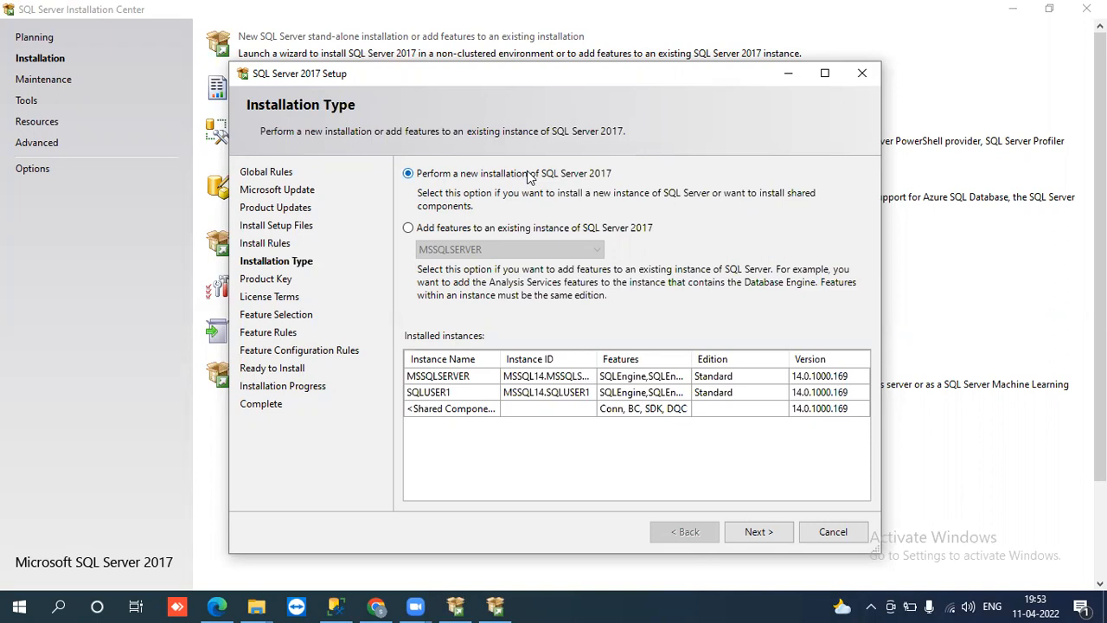
Step: Choose 'Perform a new installation of SQL Server 2017' over adding features to MSSQLSERVER, then continue
left_click(408, 228)
left_click(483, 249)
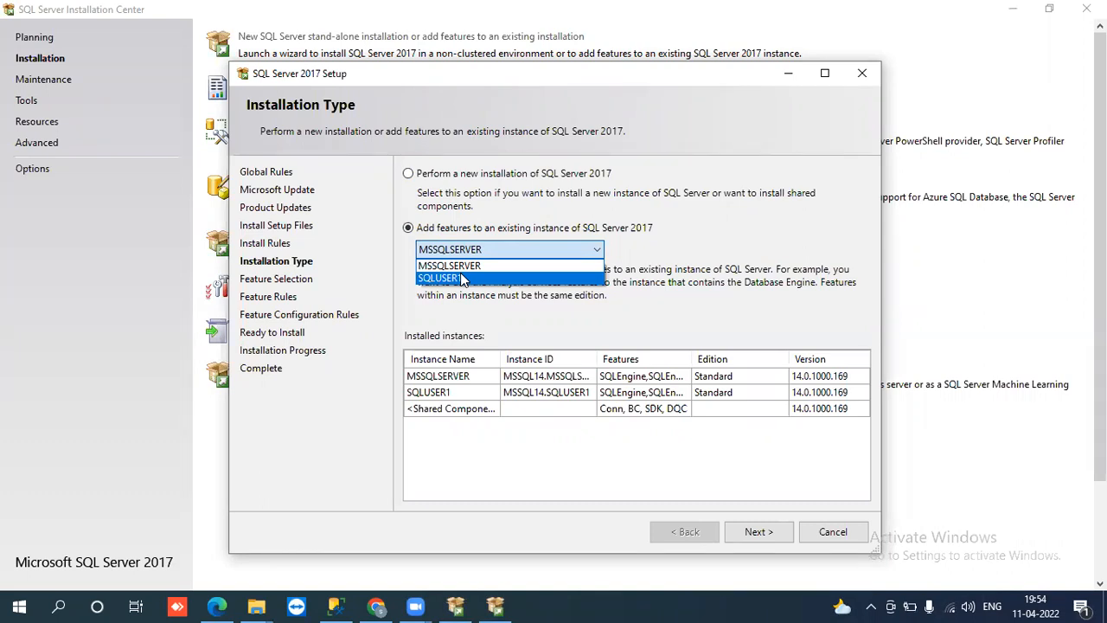
left_click(563, 141)
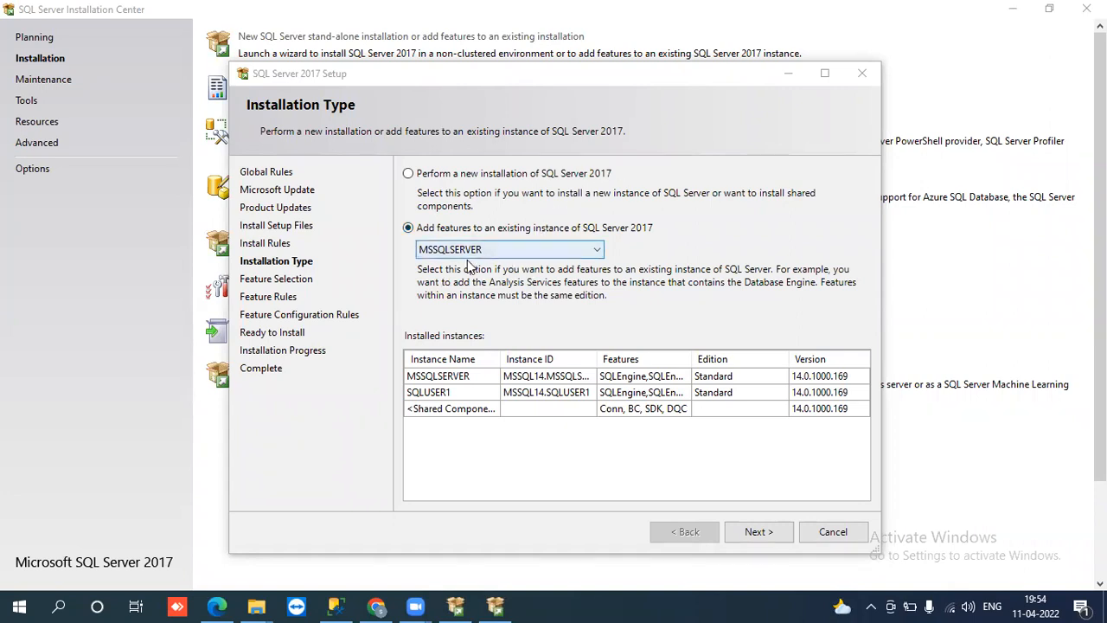
left_click(408, 174)
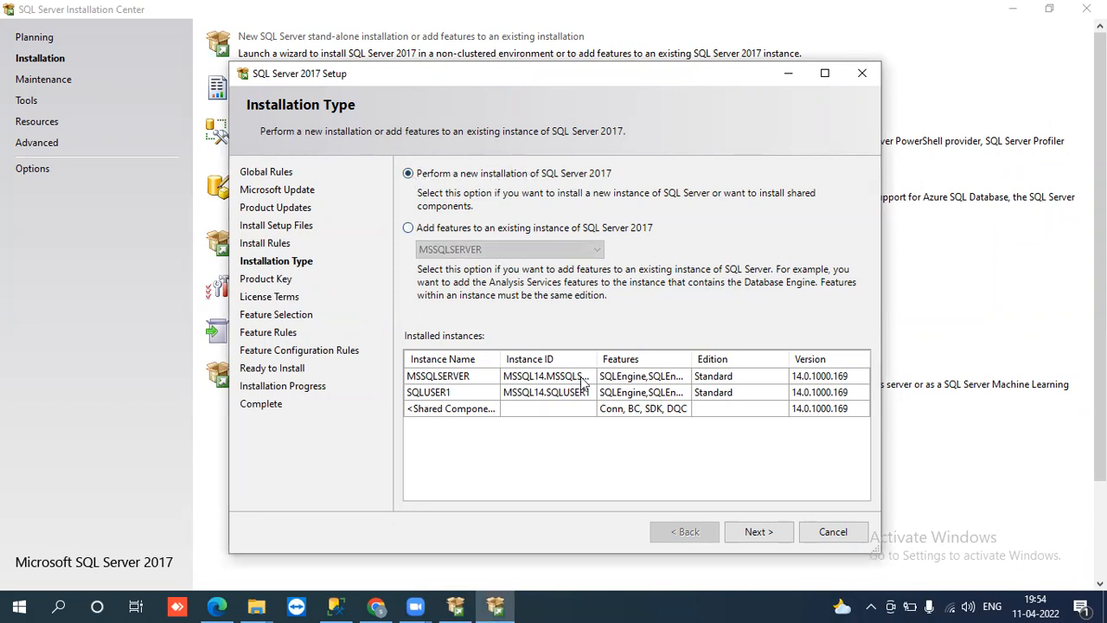
left_click(754, 529)
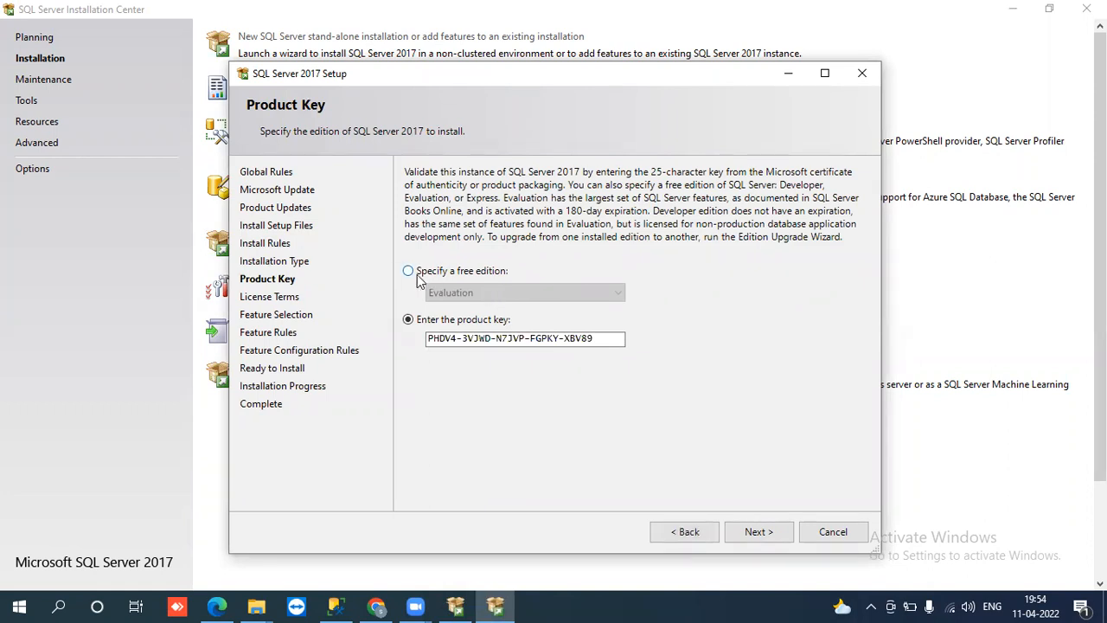
Step: Check the free edition options, then license SQL Server with the pre-filled product key
left_click(419, 277)
left_click(471, 294)
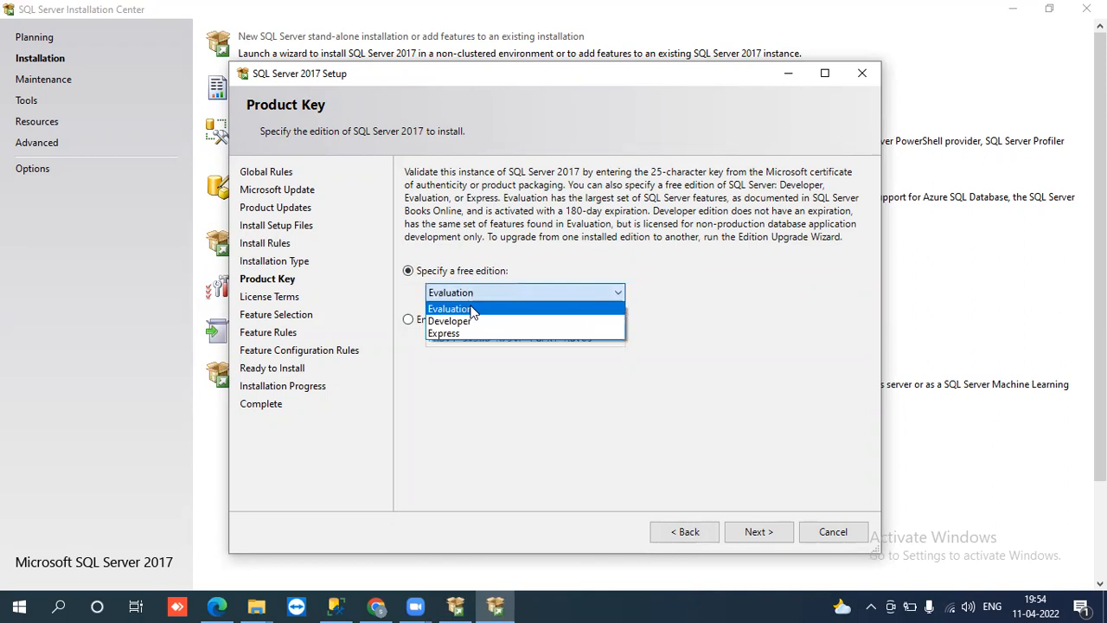
left_click(420, 297)
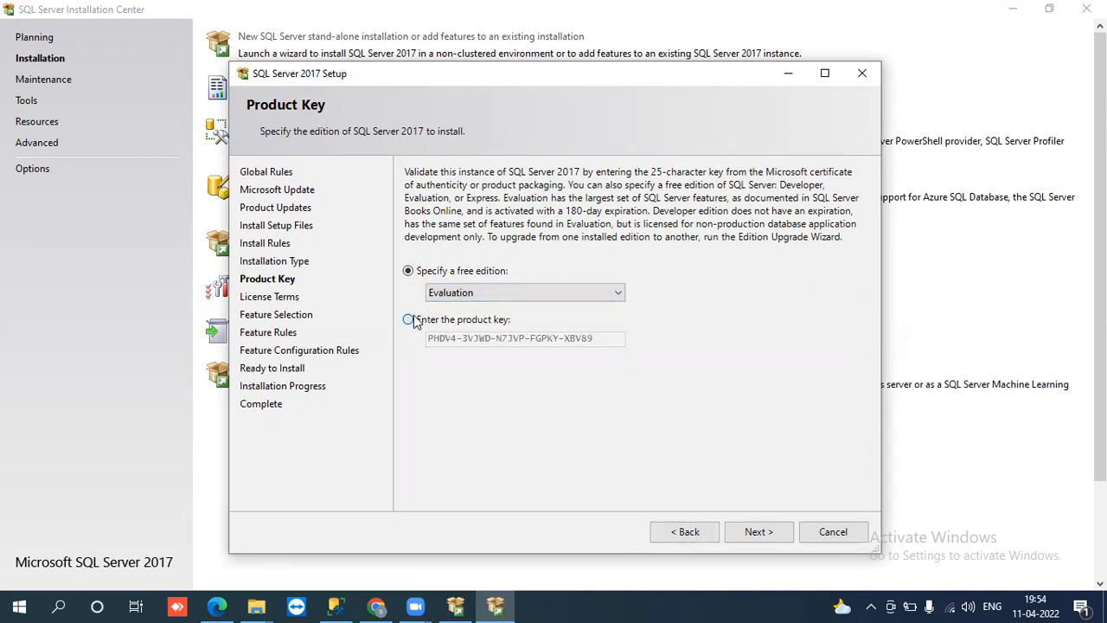
left_click(416, 321)
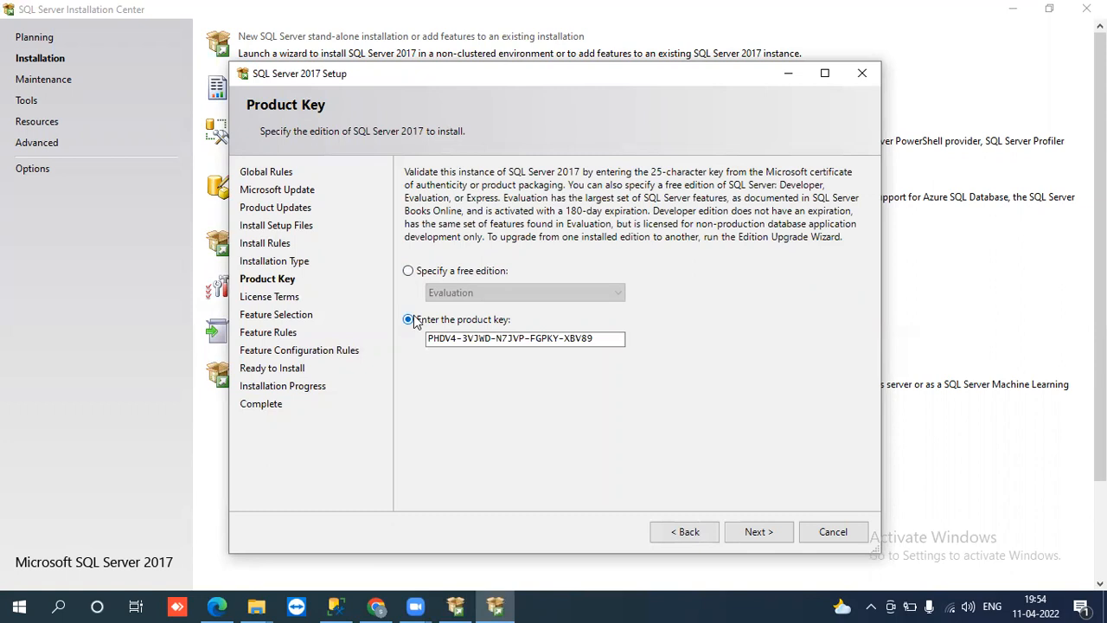
left_click(466, 338)
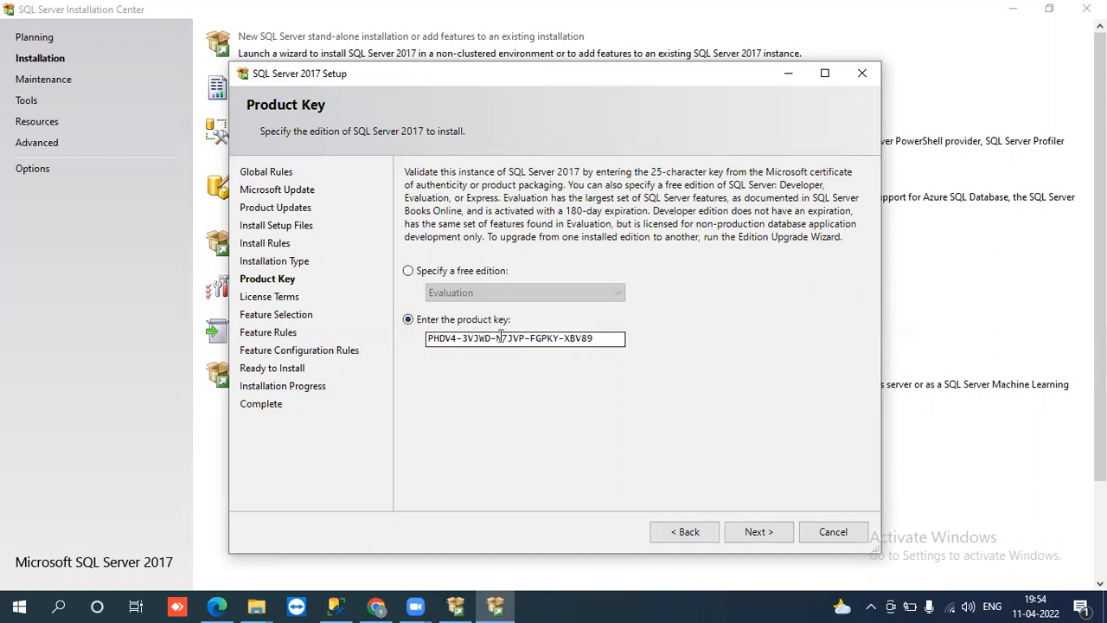
left_click(409, 272)
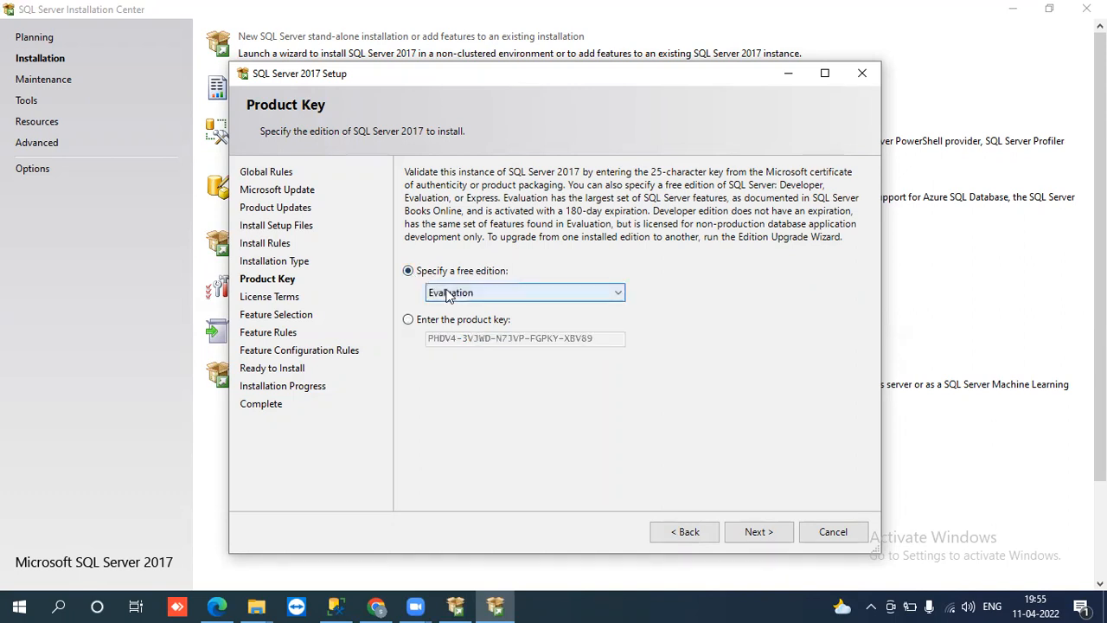
left_click(448, 294)
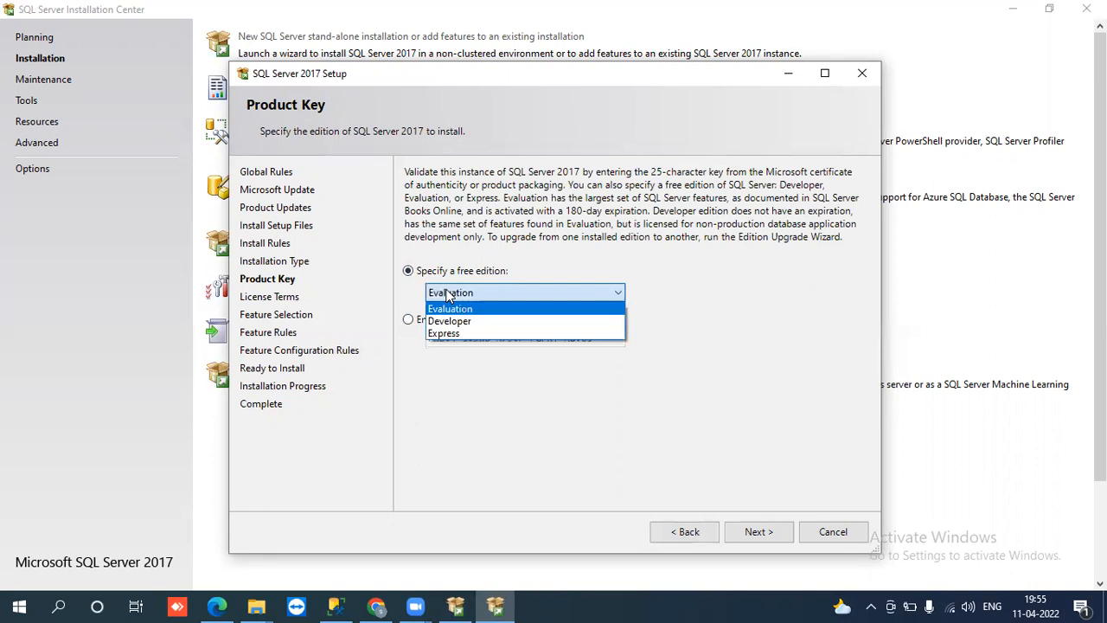
left_click(415, 305)
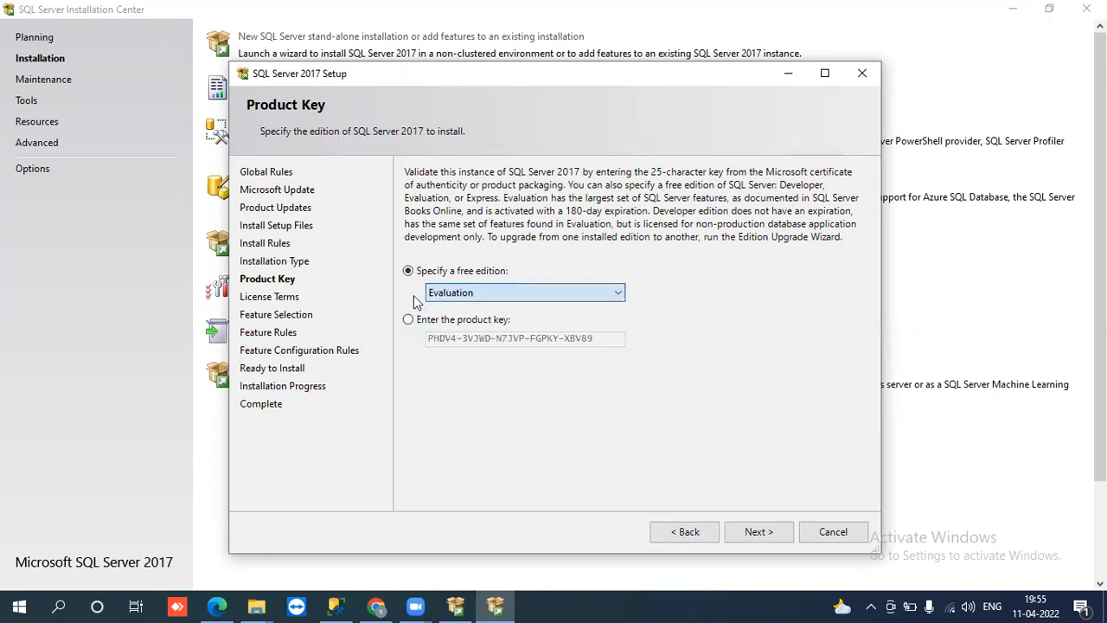
left_click(409, 320)
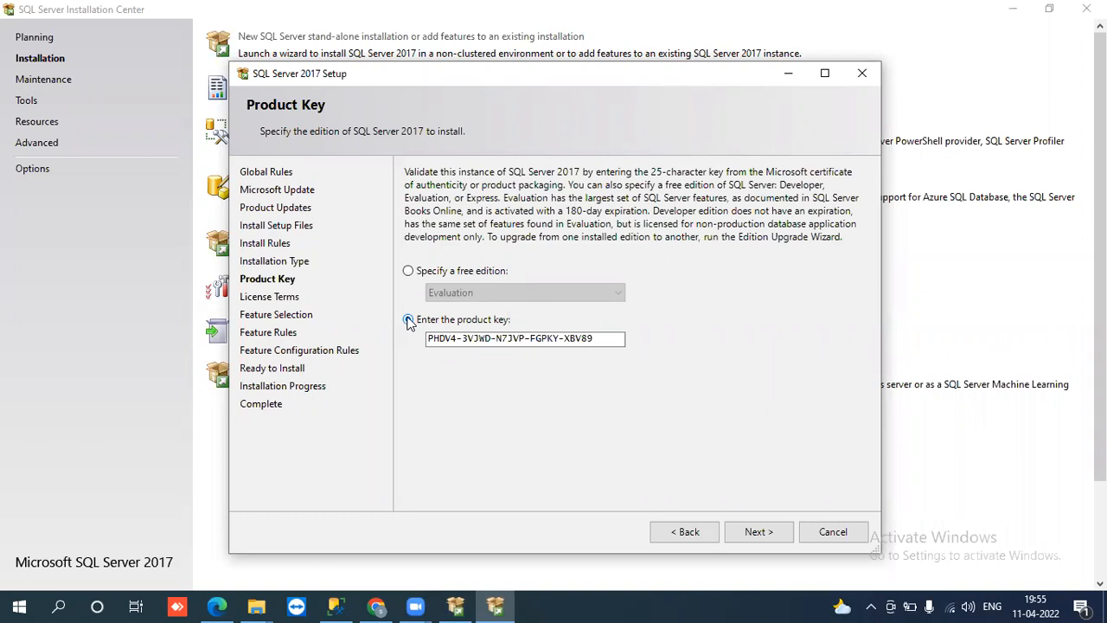
left_click(408, 319)
Step: Move to License Terms and scroll through the SQL Server 2017 license text
left_click(760, 530)
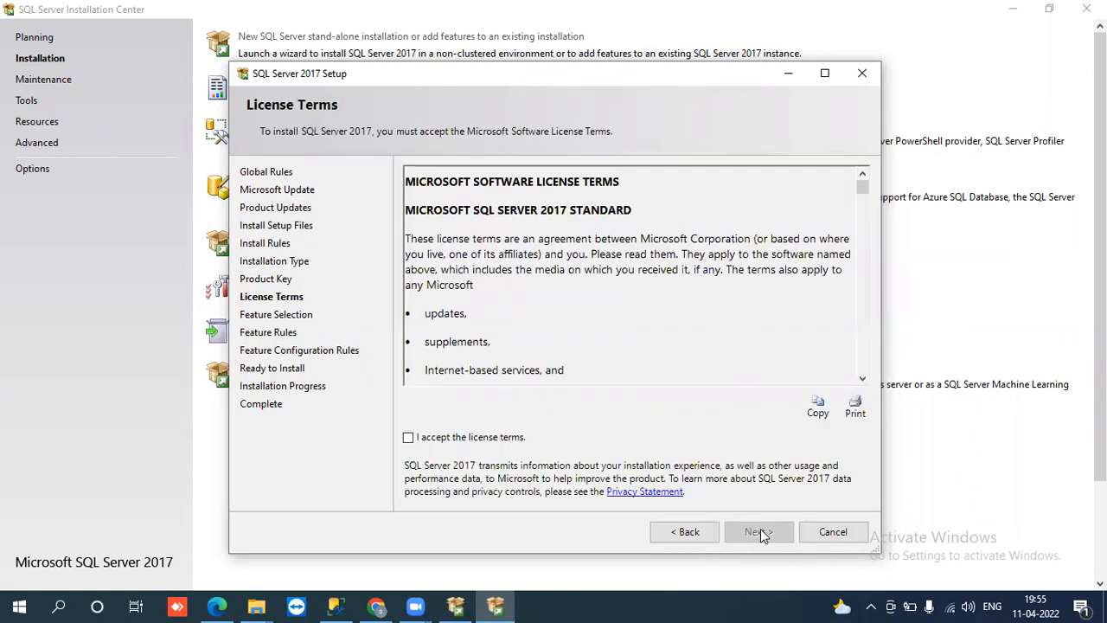
left_click(864, 352)
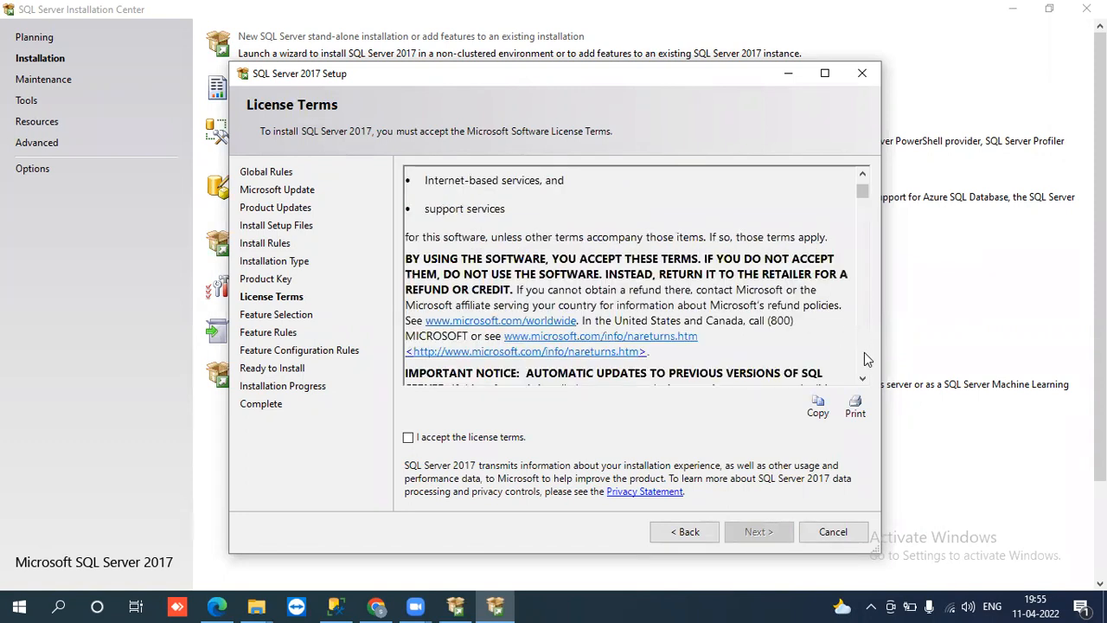
left_click(866, 277)
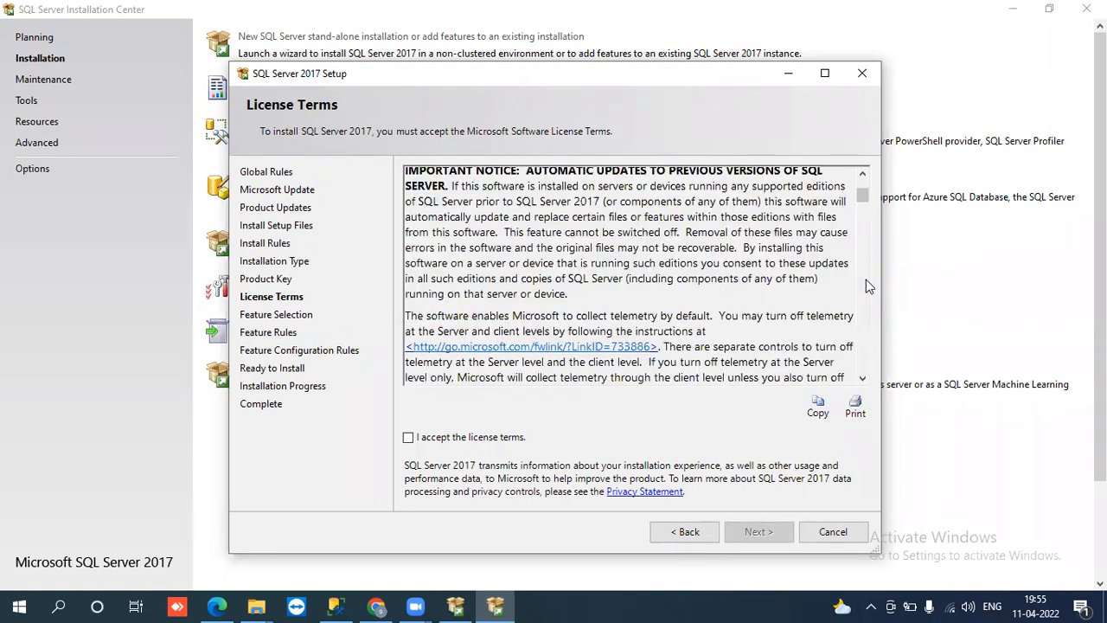
left_click(860, 334)
left_click(863, 363)
left_click(863, 362)
left_click(863, 362)
left_click(863, 362)
left_click(864, 362)
left_click(864, 362)
left_click(863, 363)
left_click(863, 362)
left_click(864, 362)
left_click(864, 361)
left_click(863, 361)
left_click(863, 361)
left_click(864, 361)
left_click(863, 362)
left_click(864, 361)
left_click(864, 361)
left_click(864, 361)
left_click(864, 362)
left_click(864, 361)
left_click(864, 361)
left_click(864, 361)
left_click(864, 362)
left_click(864, 361)
left_click(863, 362)
left_click(864, 362)
left_click(864, 362)
left_click(864, 361)
Step: Finish scrolling, tick 'I accept the license terms', and continue to Feature Selection
left_click(863, 378)
left_click(863, 378)
left_click(863, 378)
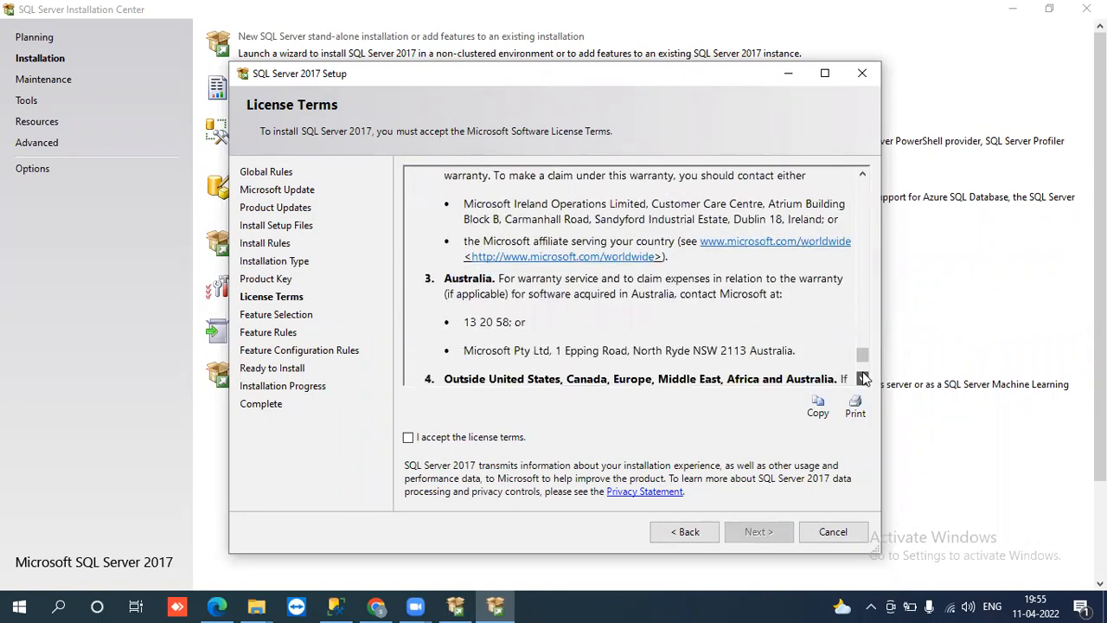
left_click(408, 437)
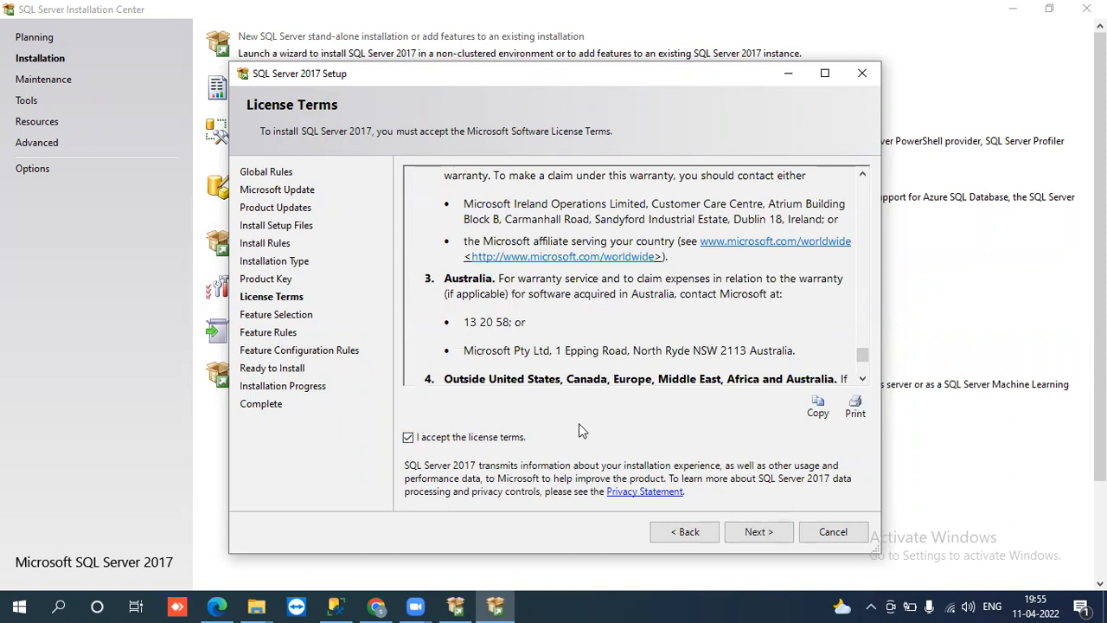
left_click(774, 531)
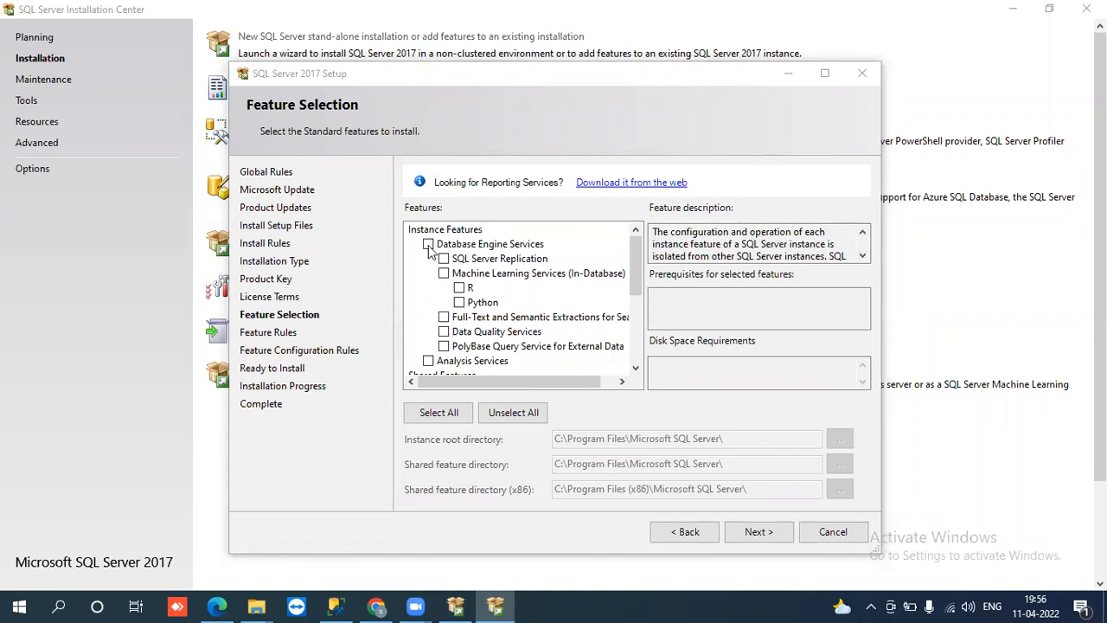
Step: Check Database Engine Services, SQL Server Replication and Full-Text and Semantic Extractions for Search (1422 MB)
left_click(428, 245)
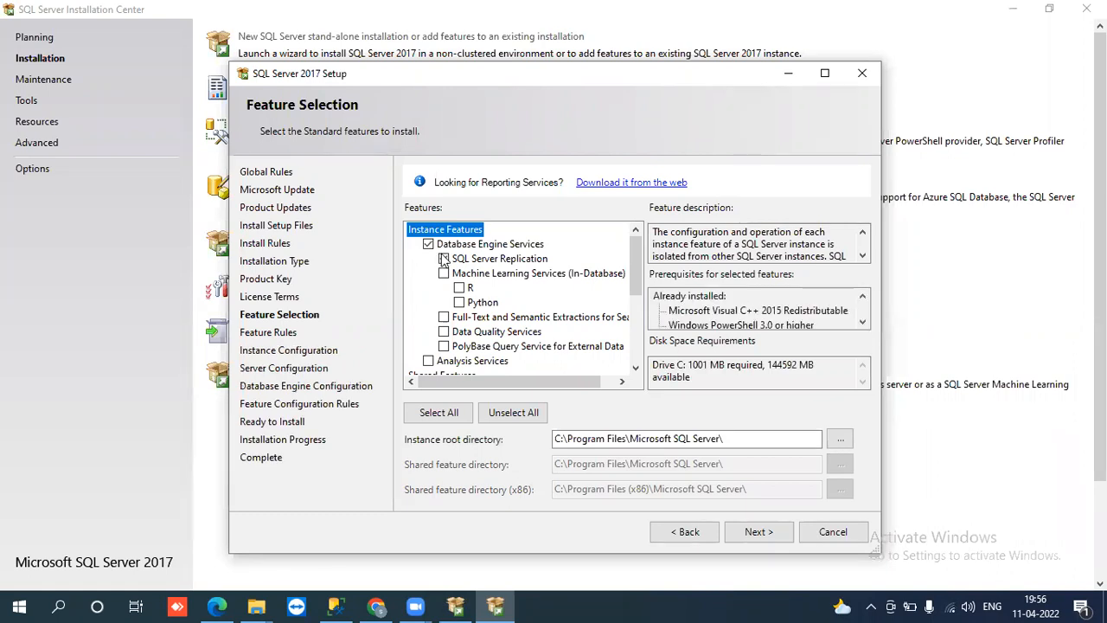
left_click(443, 259)
left_click(444, 318)
left_click(824, 74)
Step: Add Data Quality Services to the selected features, raising the requirement to 1425 MB
left_click(224, 264)
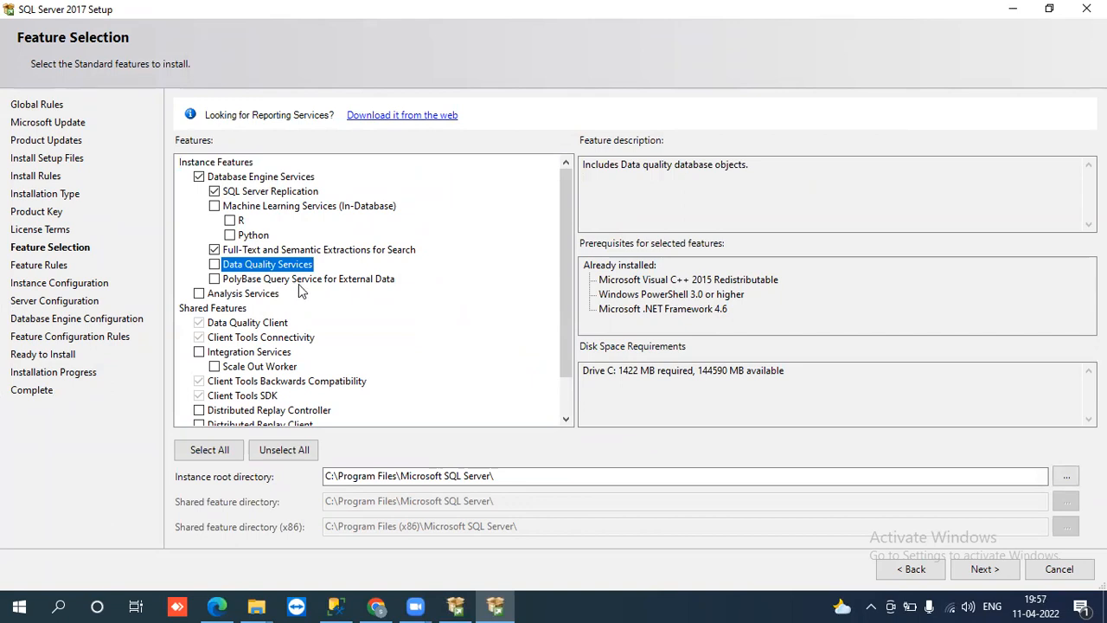
left_click(216, 266)
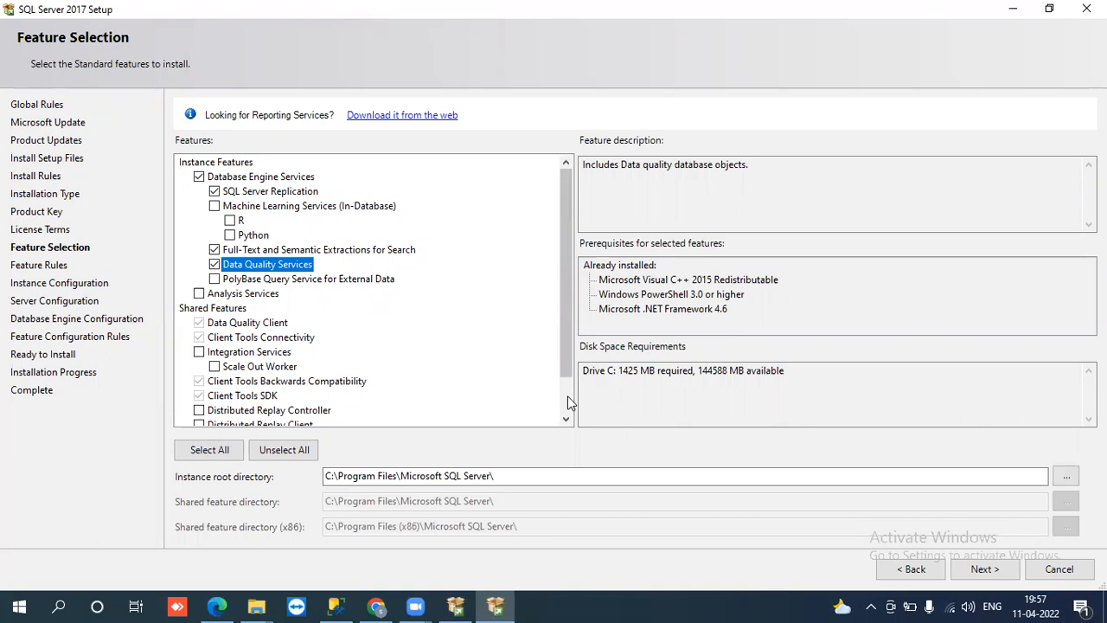
scroll(566, 403, "down", 1)
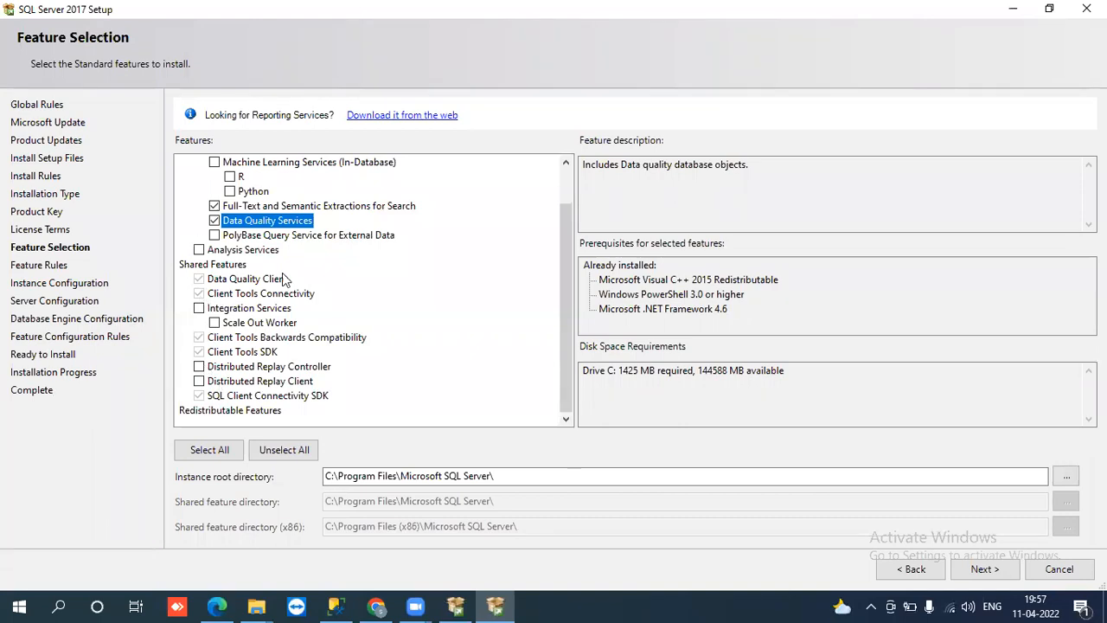
left_click(565, 164)
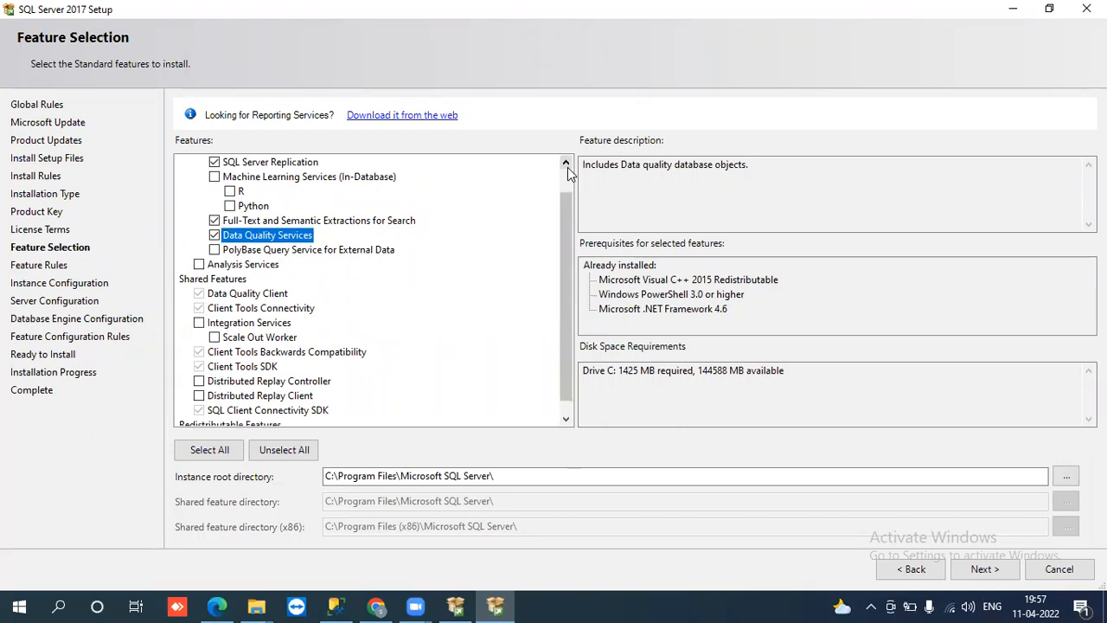
left_click(566, 164)
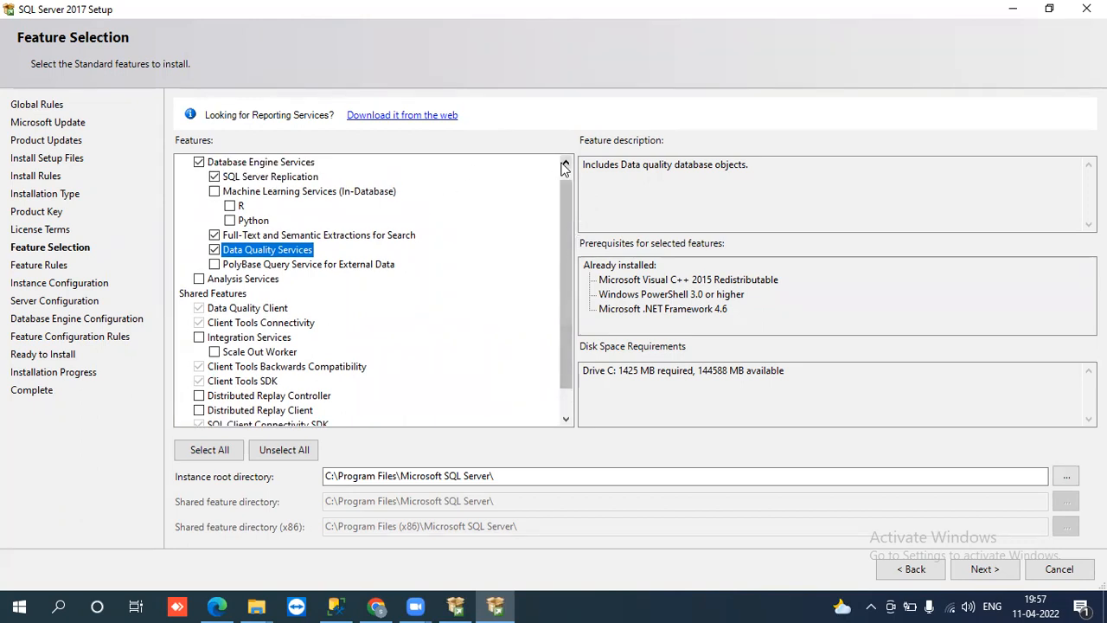
left_click(565, 164)
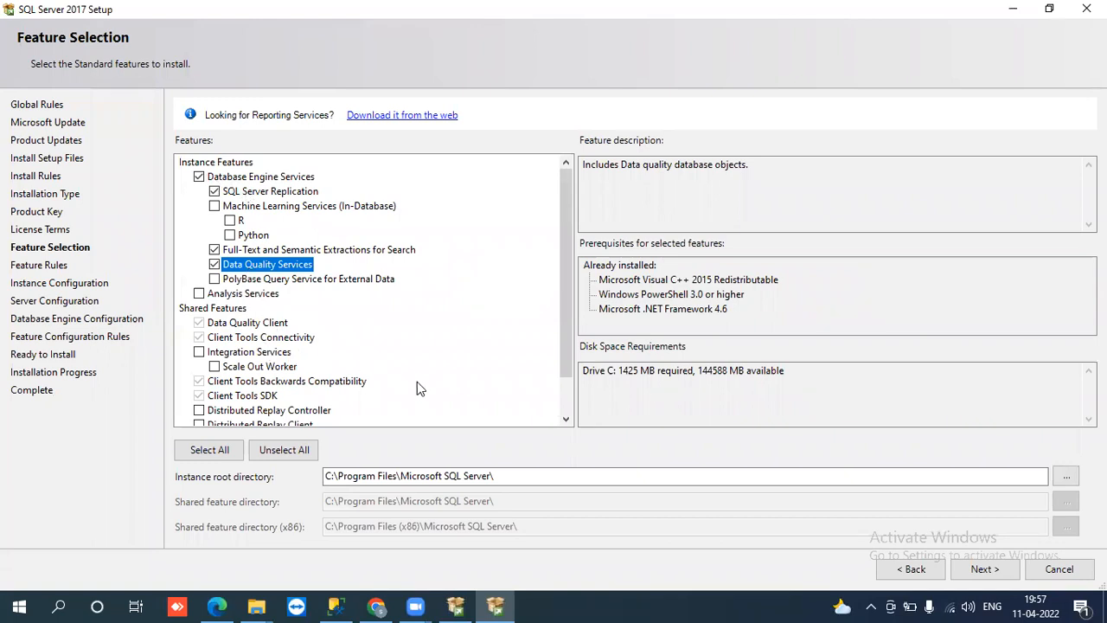
scroll(568, 402, "down", 1)
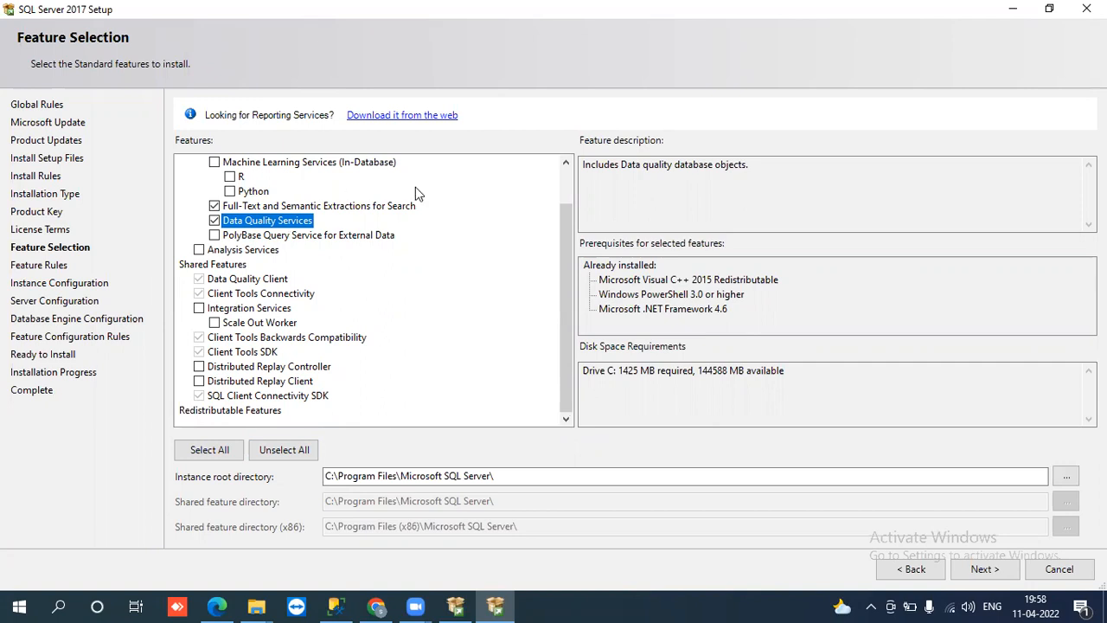
scroll(562, 185, "up", 1)
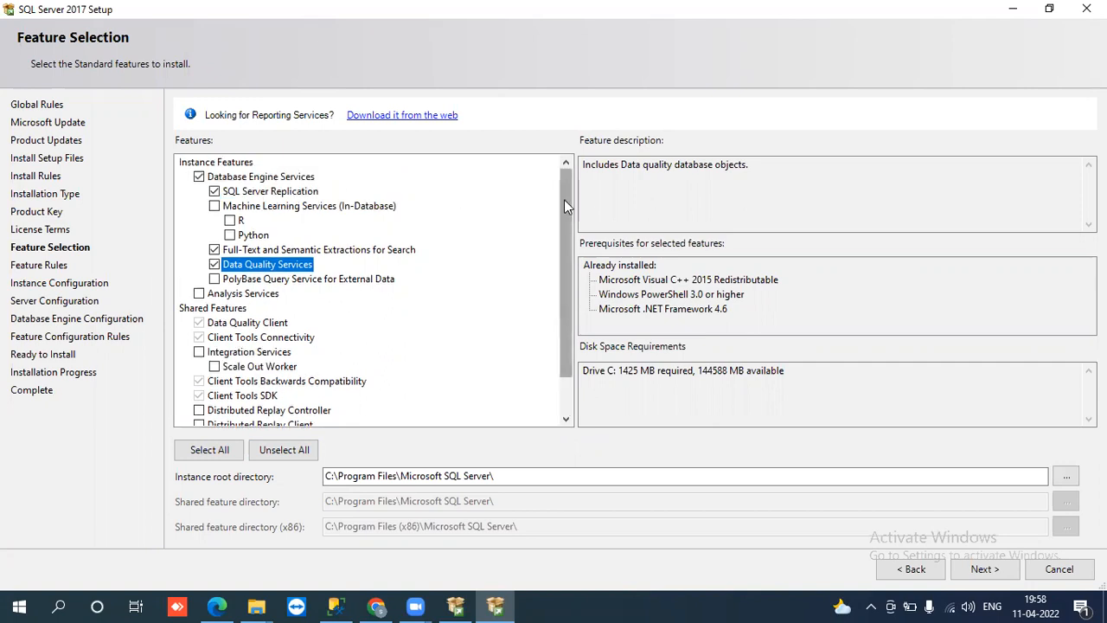
scroll(566, 399, "down", 1)
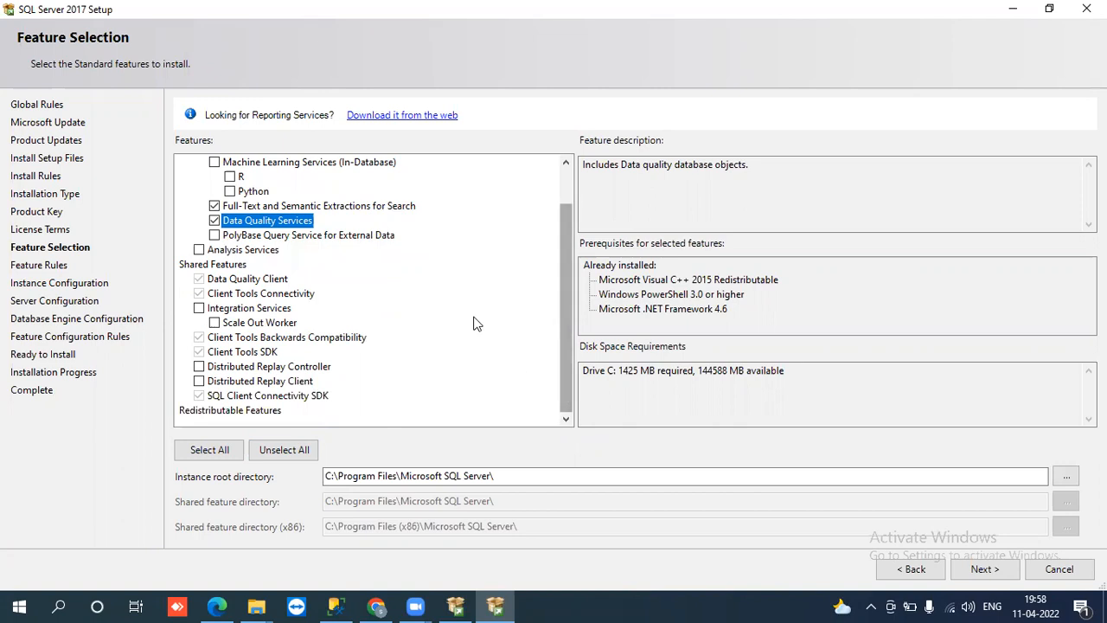
scroll(564, 175, "up", 1)
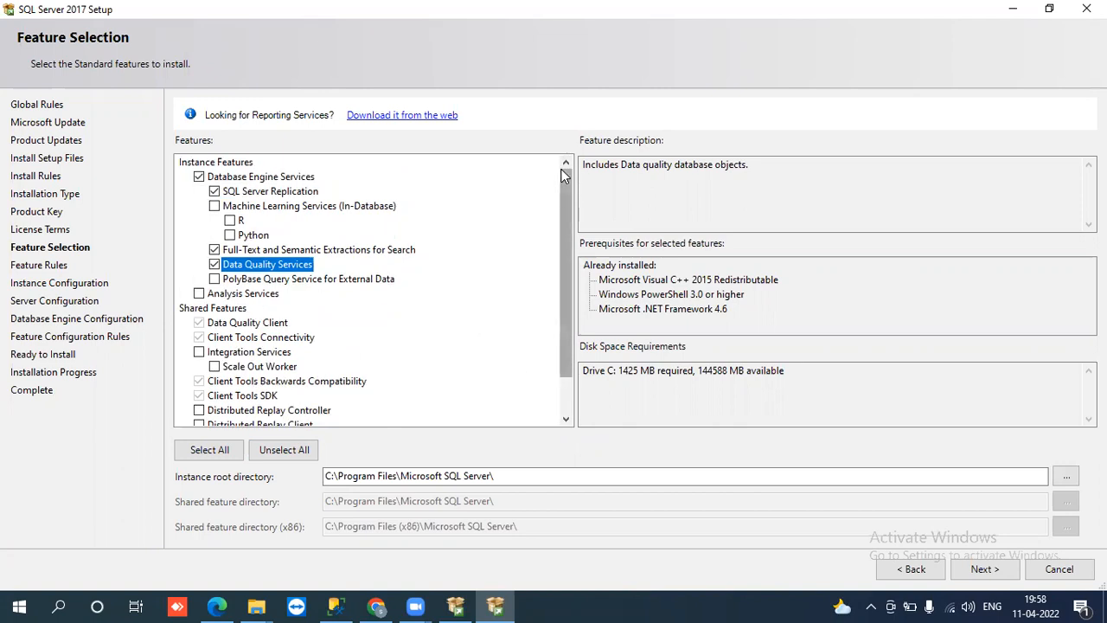
scroll(568, 416, "down", 1)
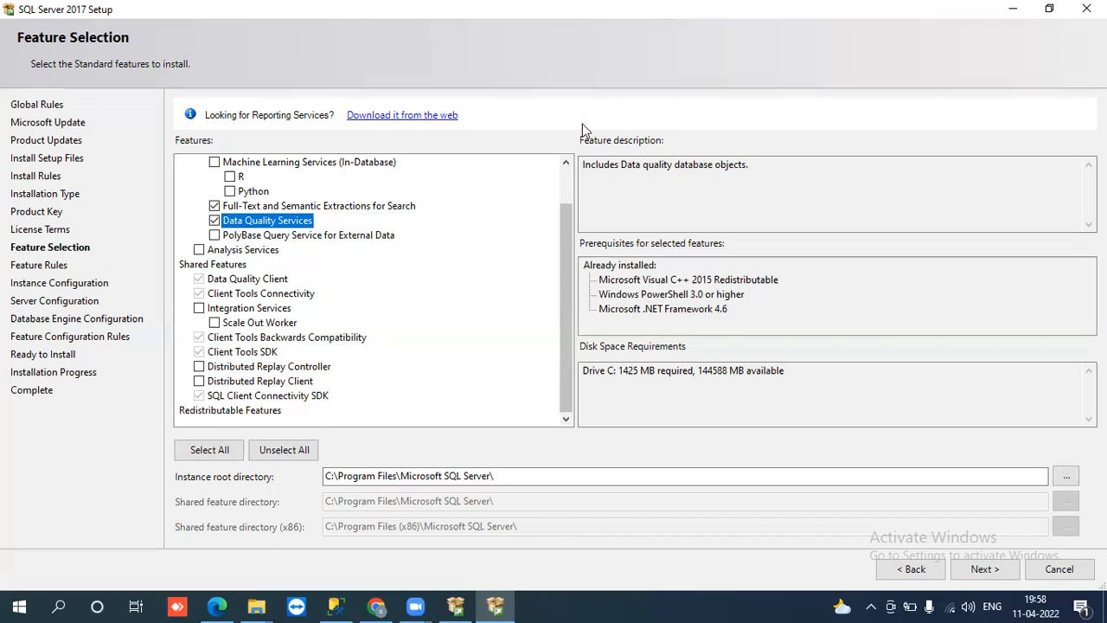
scroll(375, 345, "up", 1)
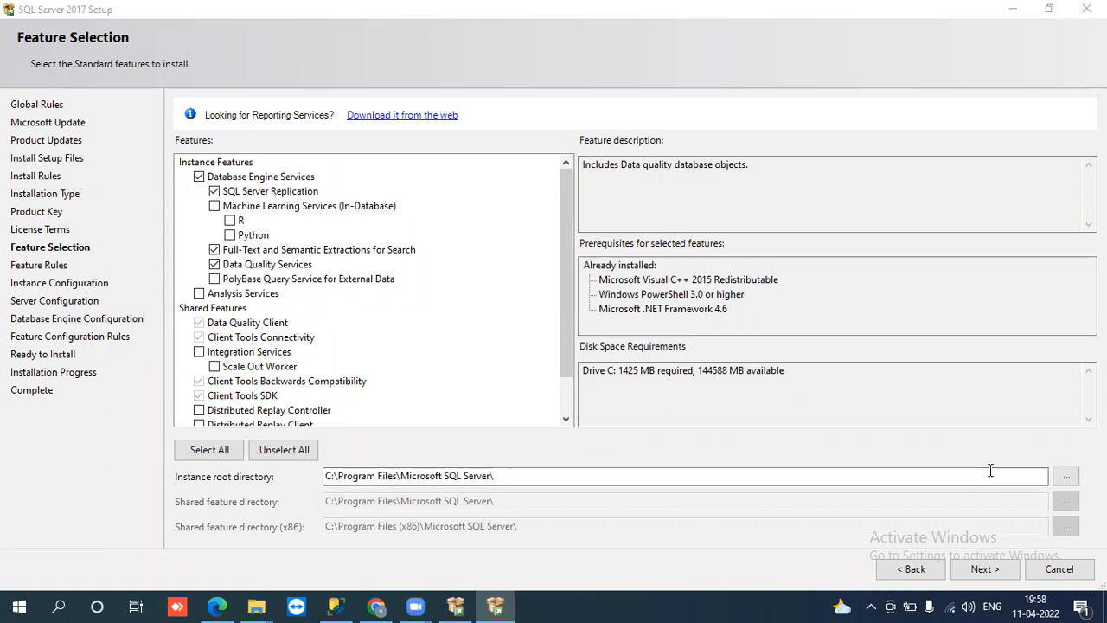
Step: Leave the instance root directory unchanged after browsing, and continue to Instance Configuration
left_click(1064, 477)
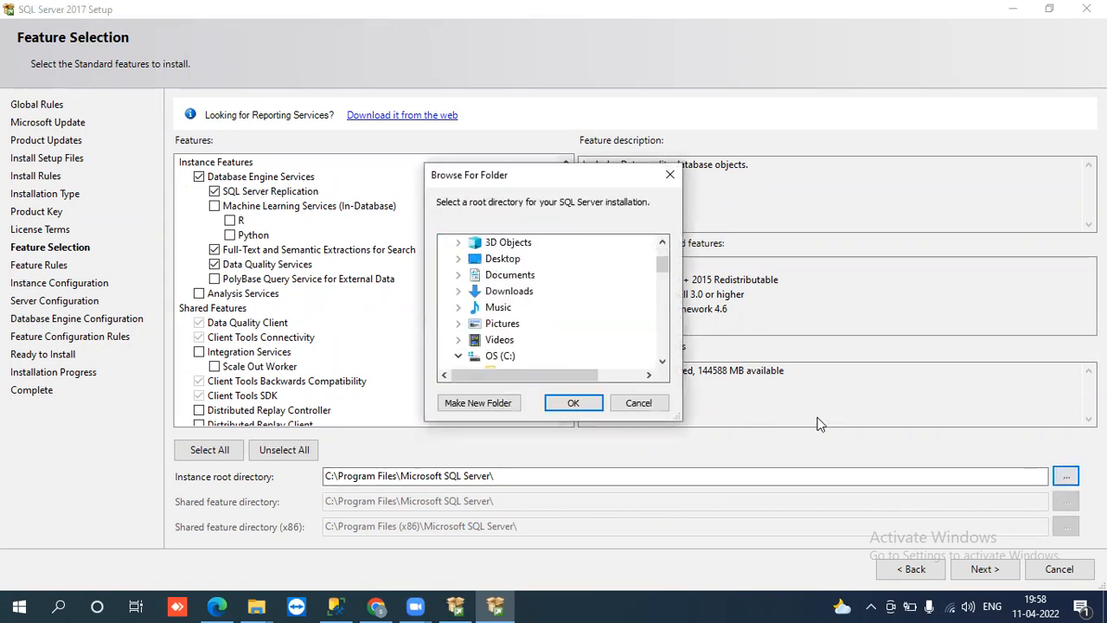
left_click(666, 312)
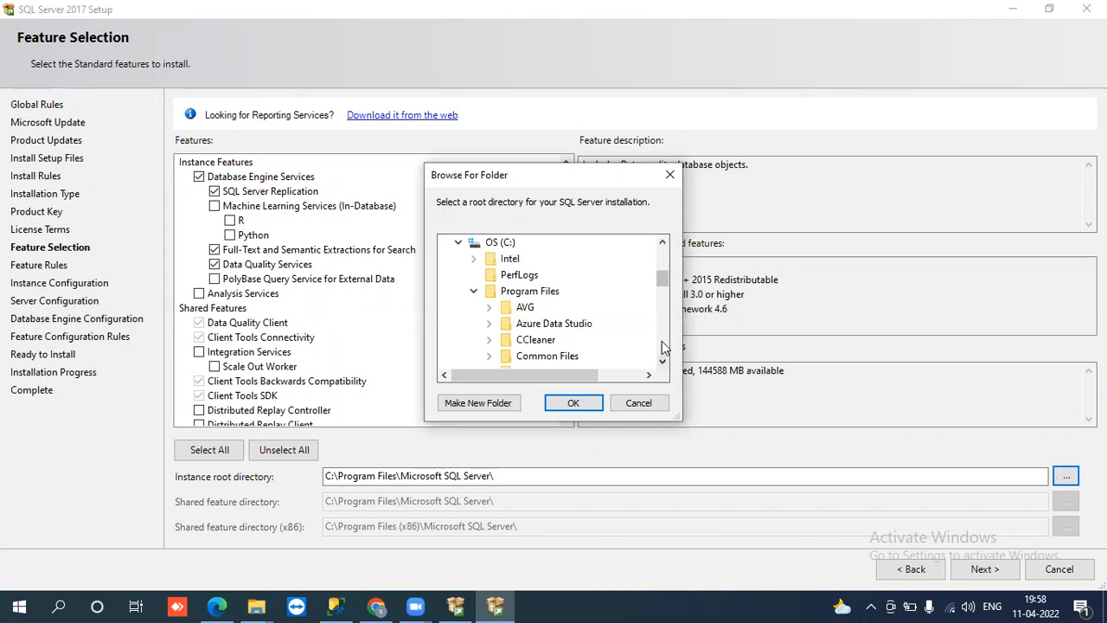
left_click(663, 342)
left_click(660, 261)
left_click(658, 255)
left_click(658, 254)
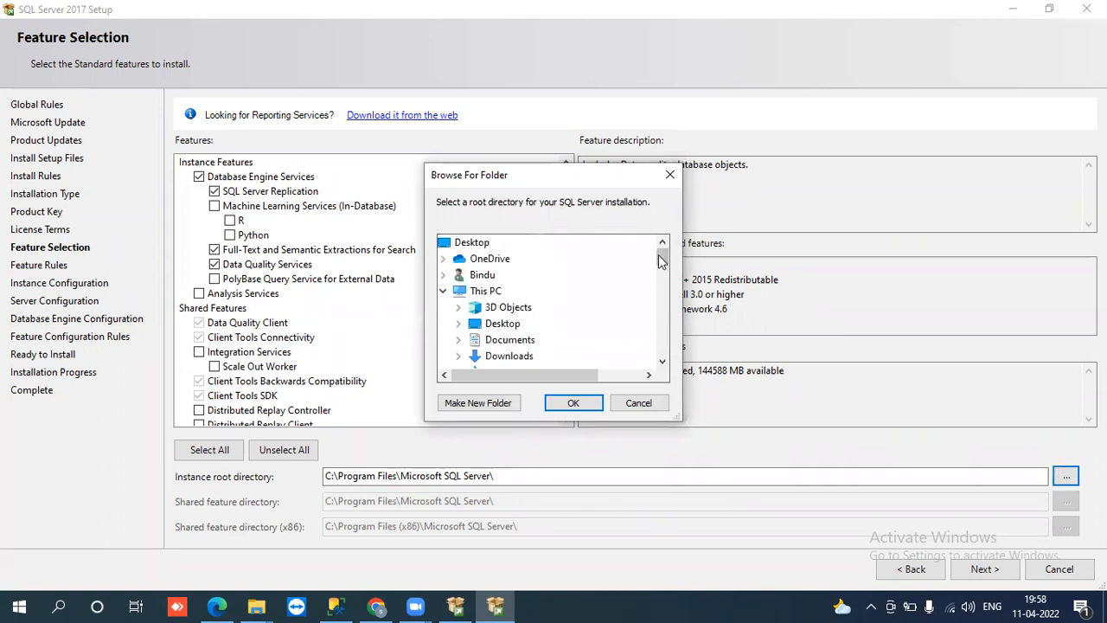
left_click(669, 175)
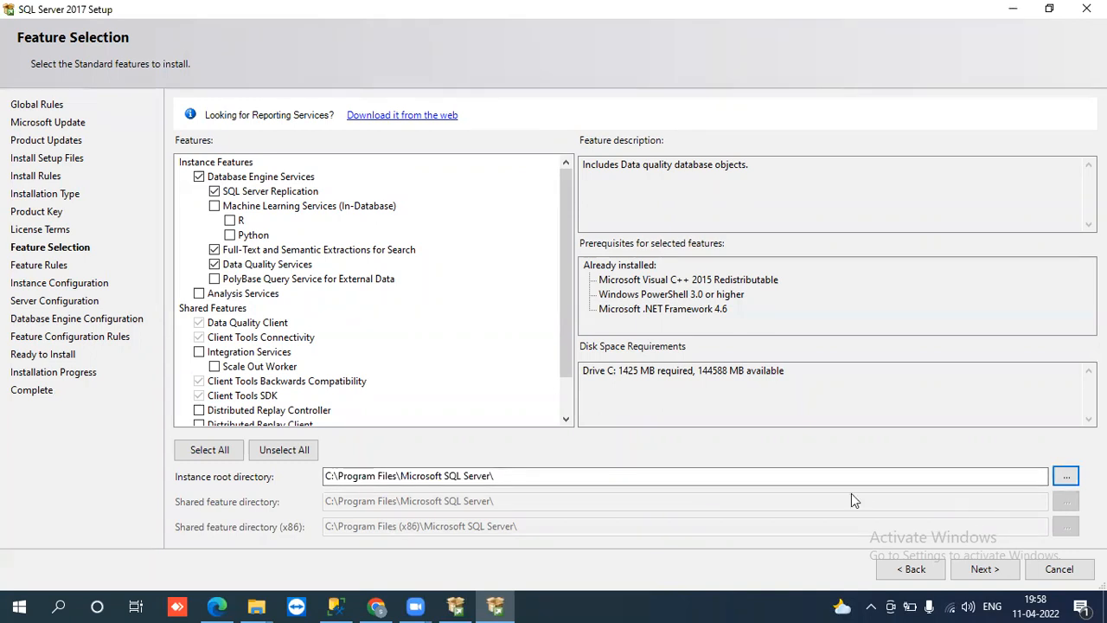
left_click(982, 568)
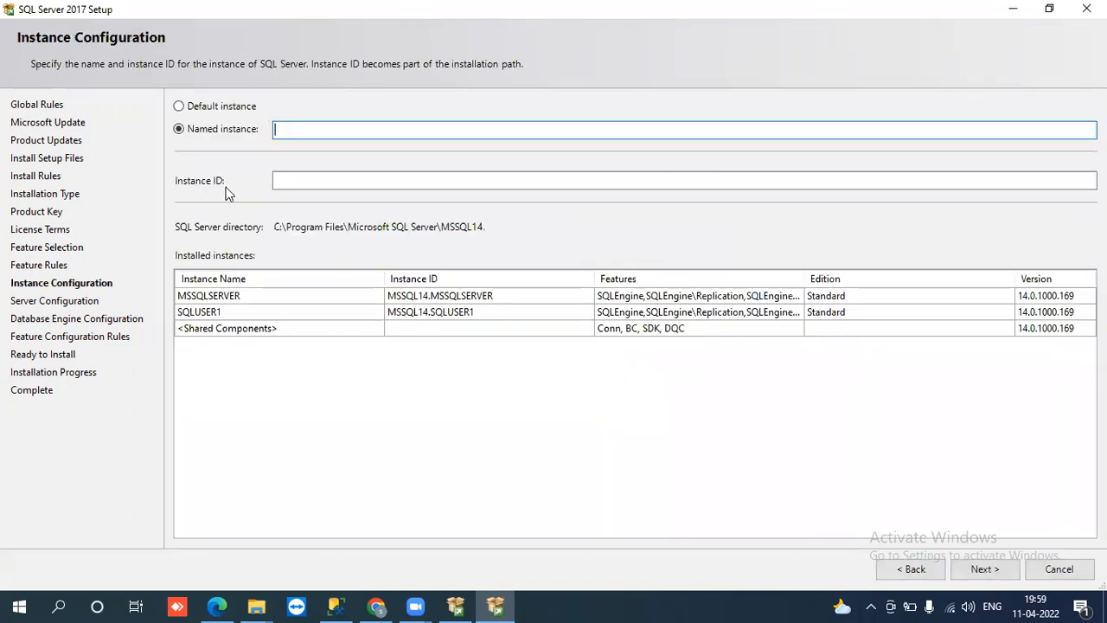
Step: Compare the default MSSQLSERVER instance and named instance options, settling on a named instance
left_click(189, 110)
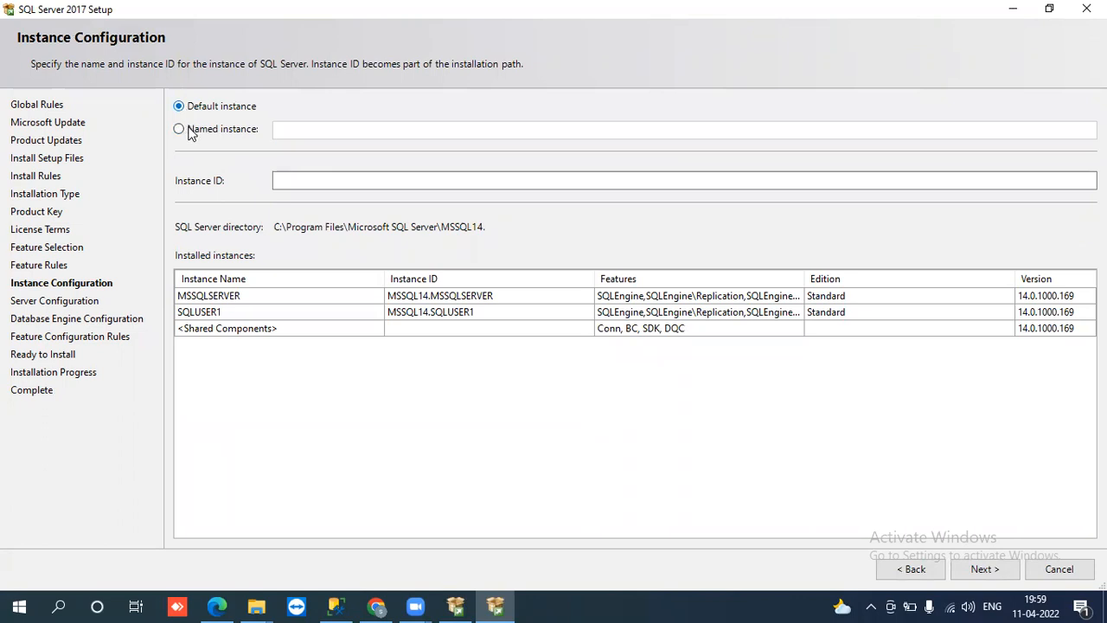
left_click(186, 132)
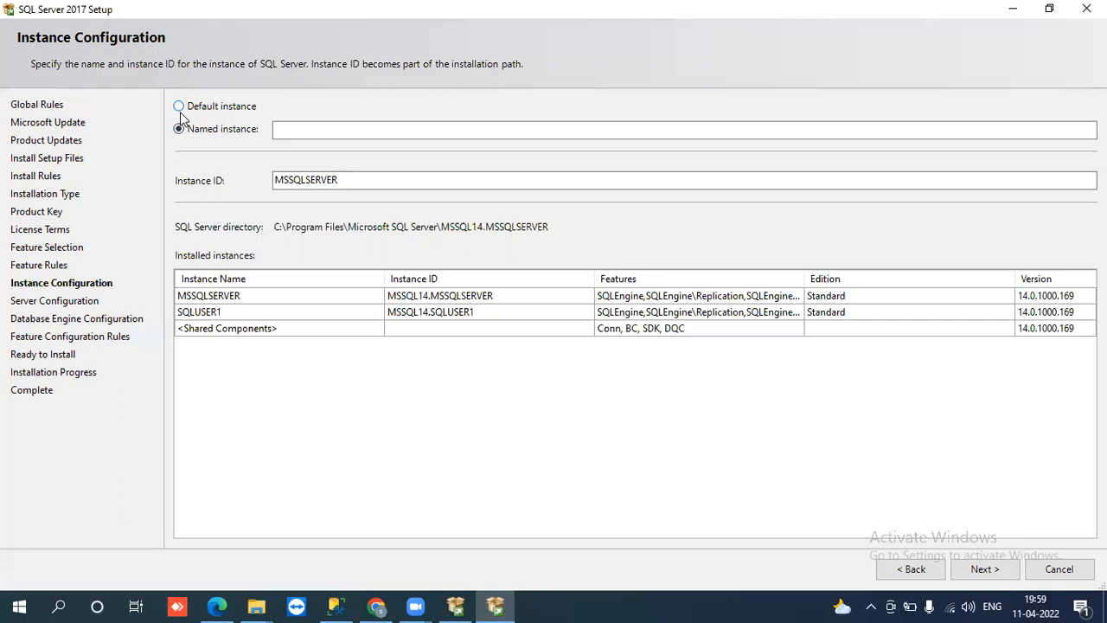
left_click(180, 110)
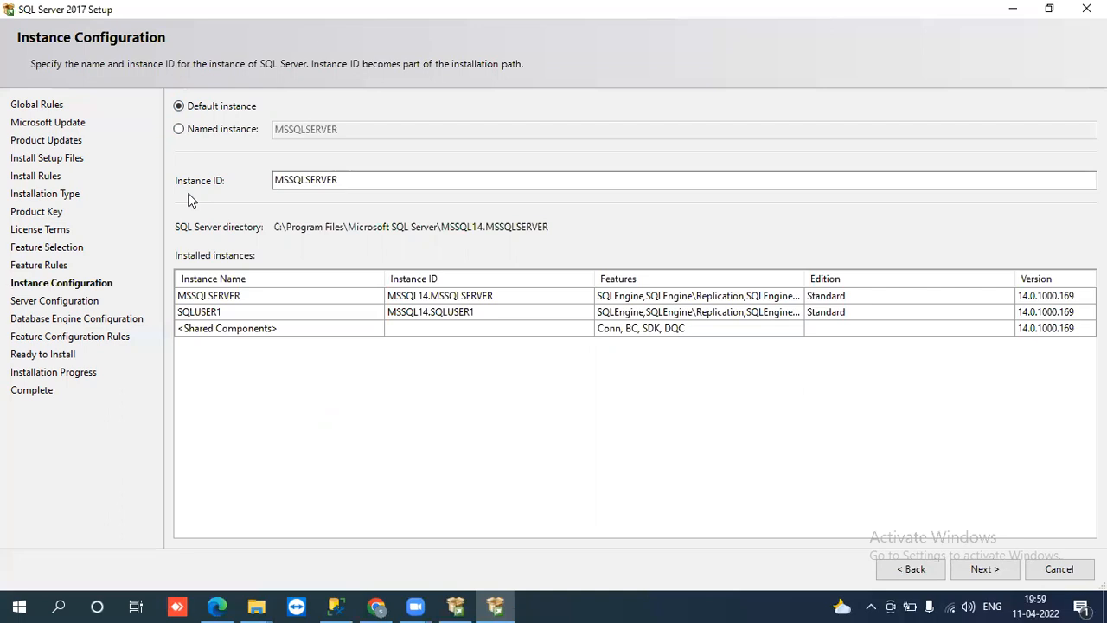
left_click(178, 130)
left_click(179, 106)
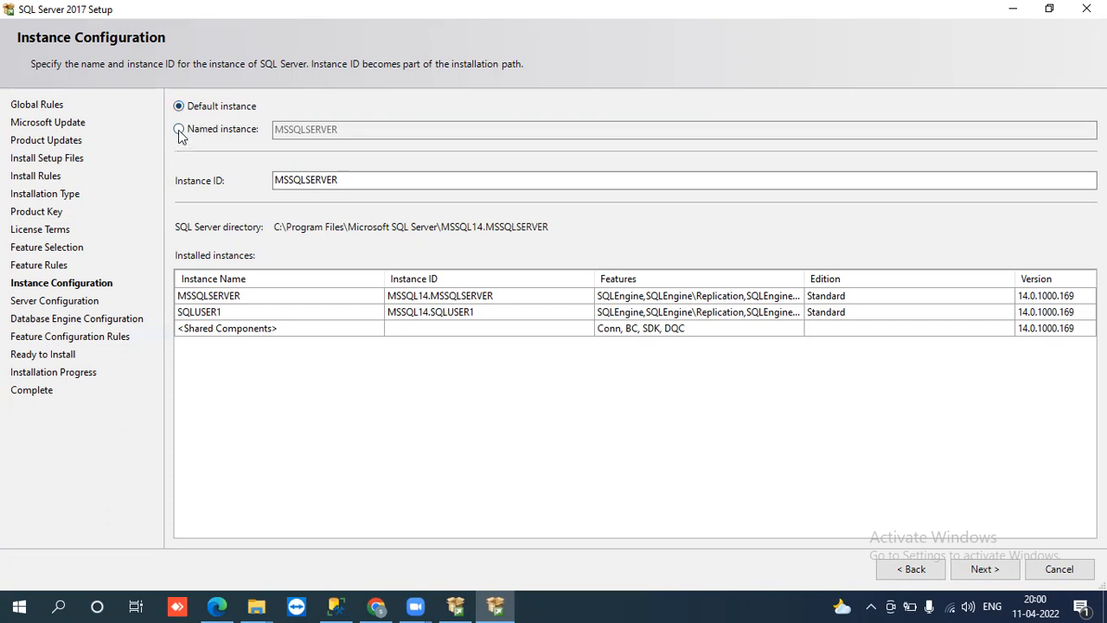
left_click(179, 130)
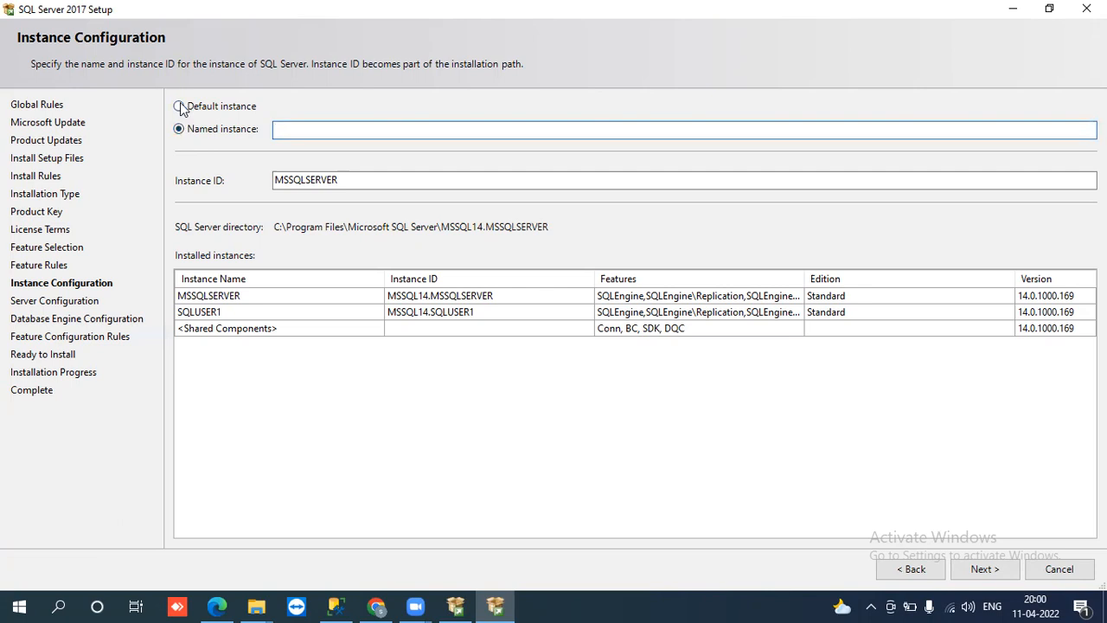
left_click(179, 105)
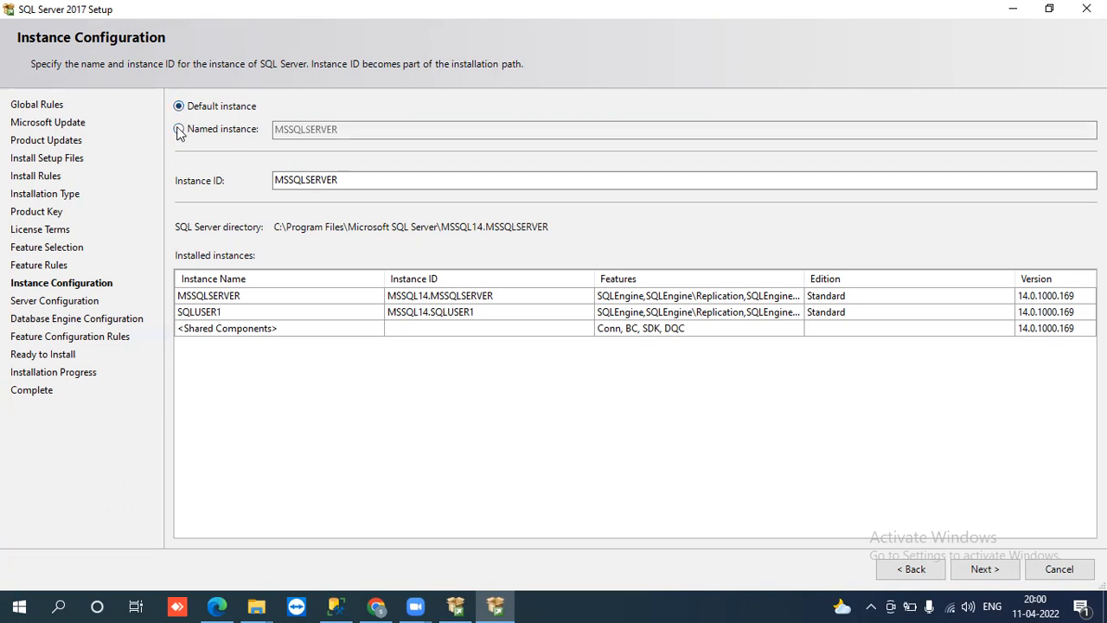
left_click(179, 129)
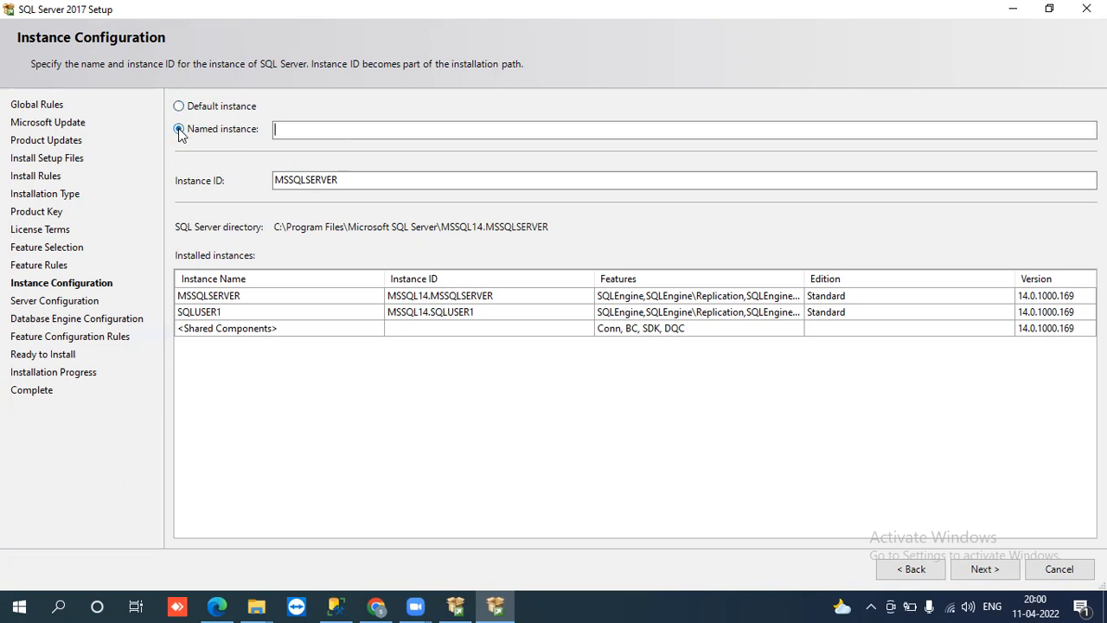
left_click(179, 106)
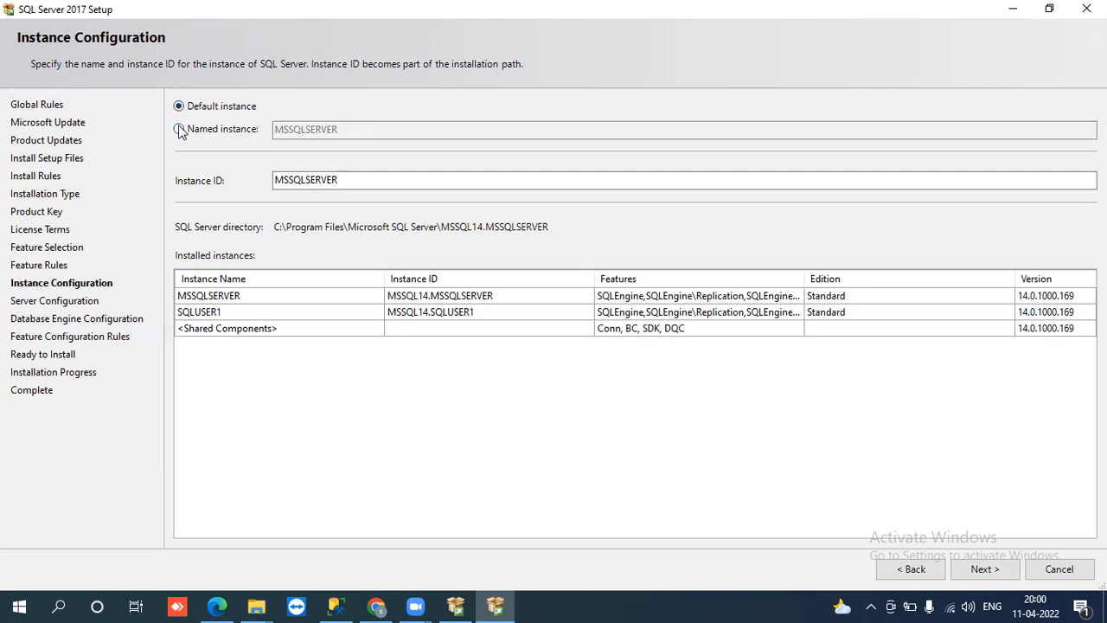
left_click(179, 130)
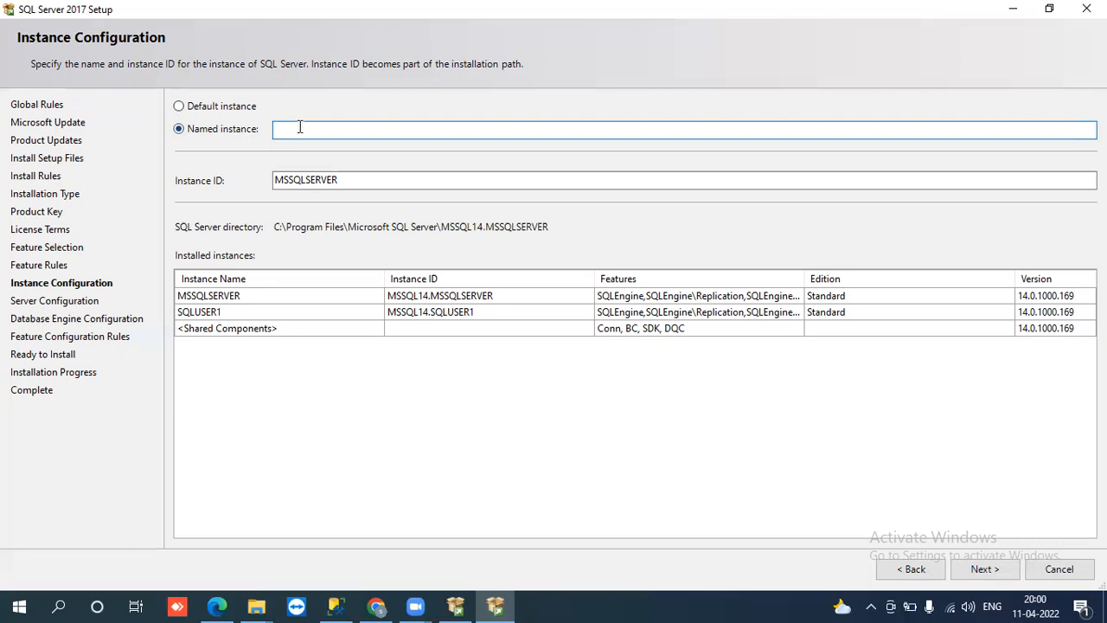
Step: Enter SQLUSER2 as the named instance name
type("SQLUSER2")
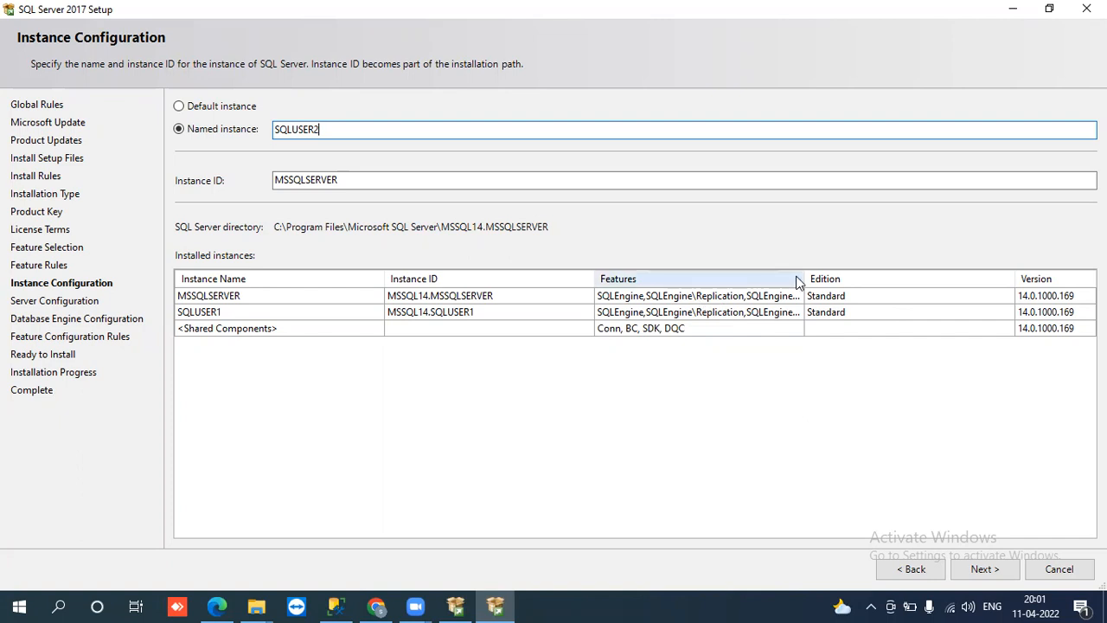
Step: Widen the installed instances Features column and accept the SQLUSER2 instance settings
mouse_move(802, 277)
left_mouse_down()
mouse_move(904, 269)
mouse_move(795, 275)
left_mouse_up()
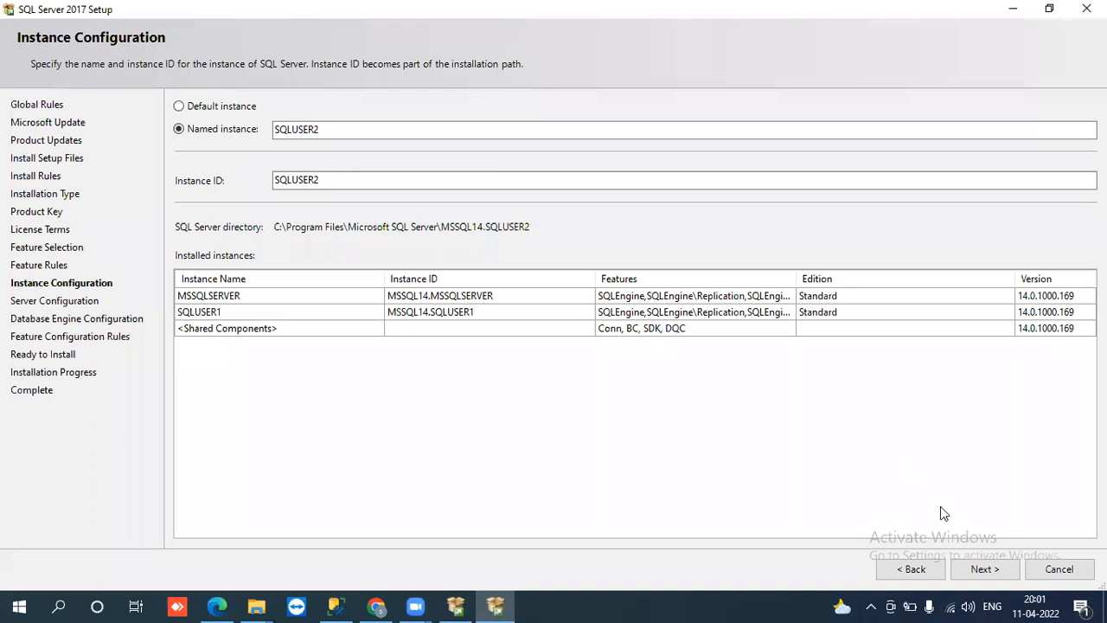
left_click(980, 564)
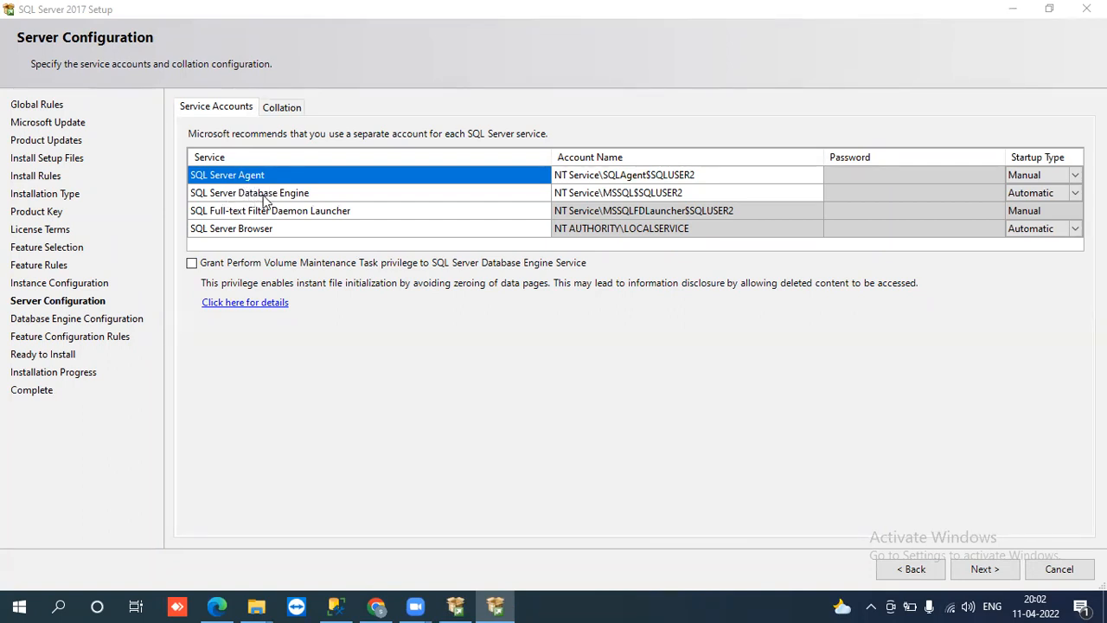
Step: Review the Agent, Database Engine, Full-text Launcher and Browser rows, then select the Agent account name
left_click(265, 198)
left_click(254, 177)
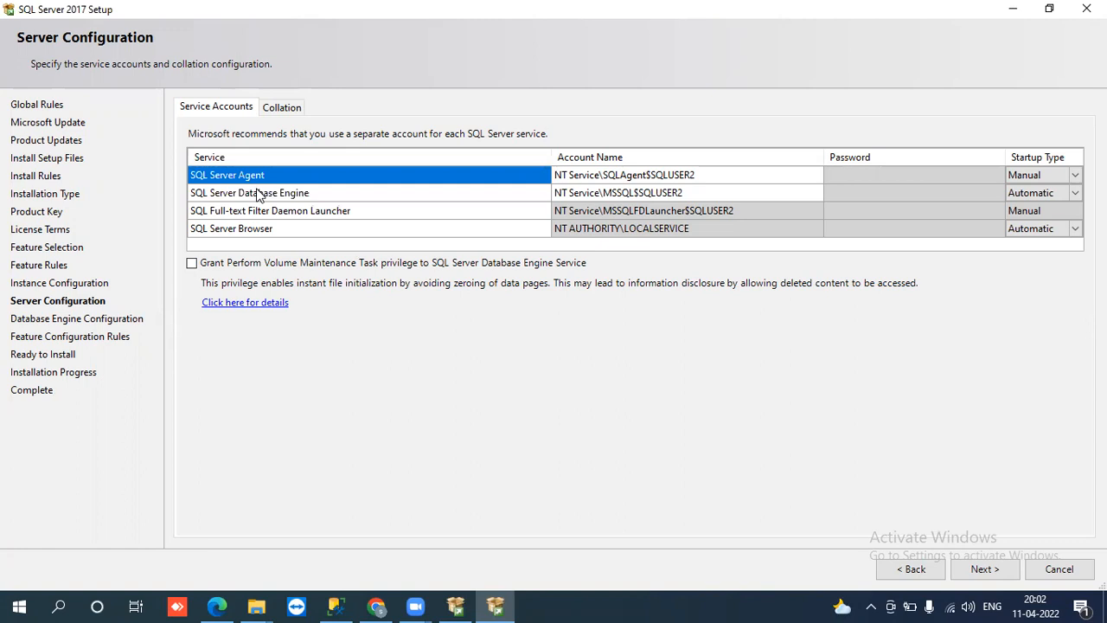
left_click(257, 195)
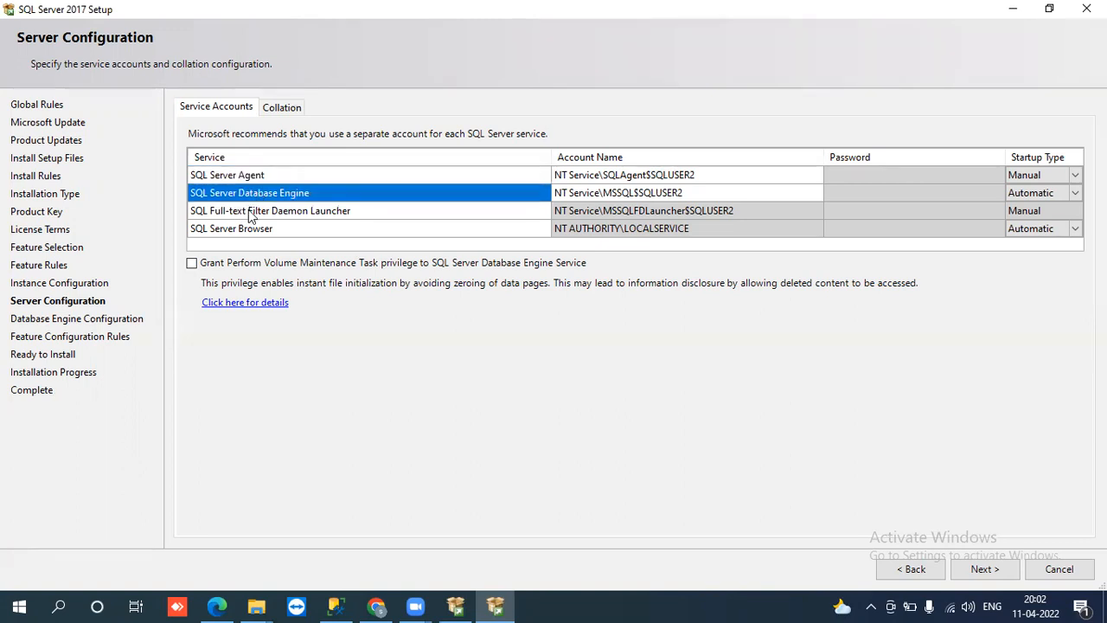
left_click(249, 214)
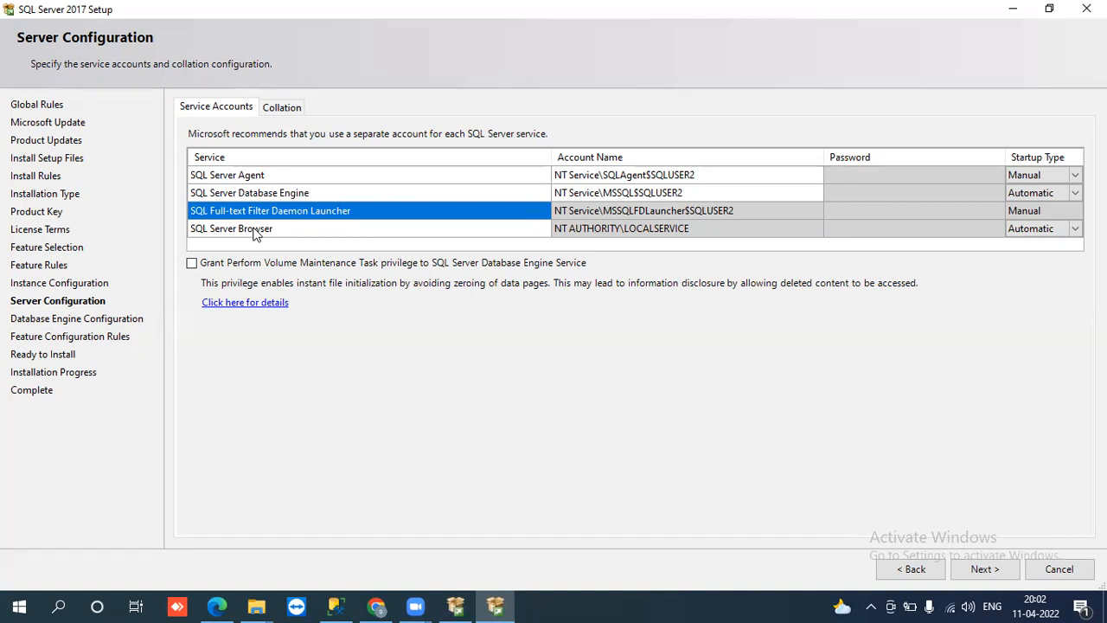
left_click(261, 230)
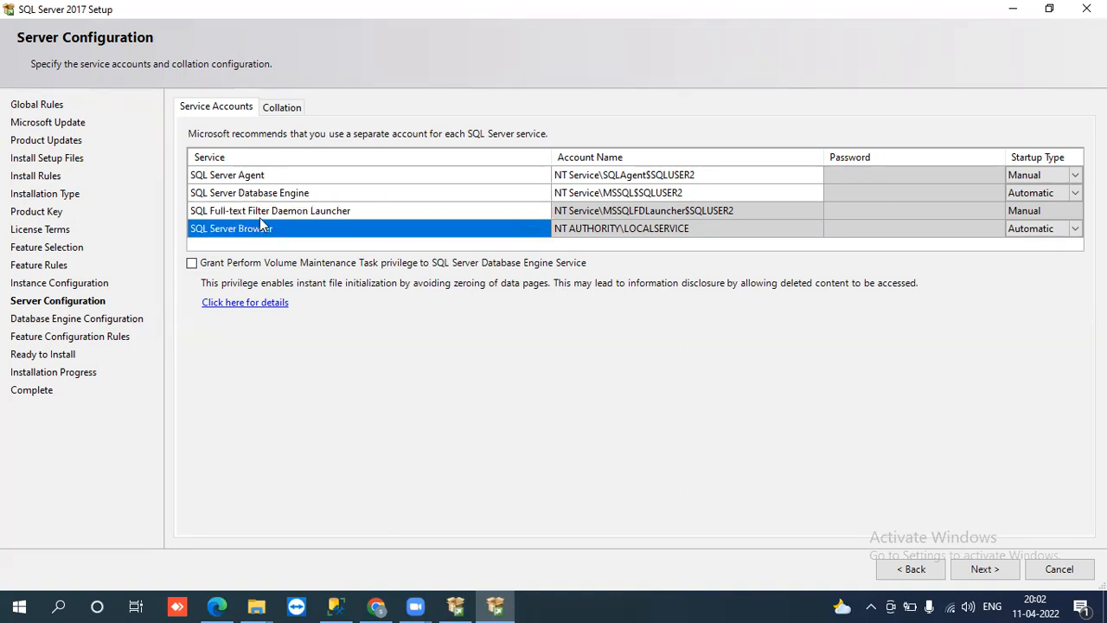
left_click(260, 212)
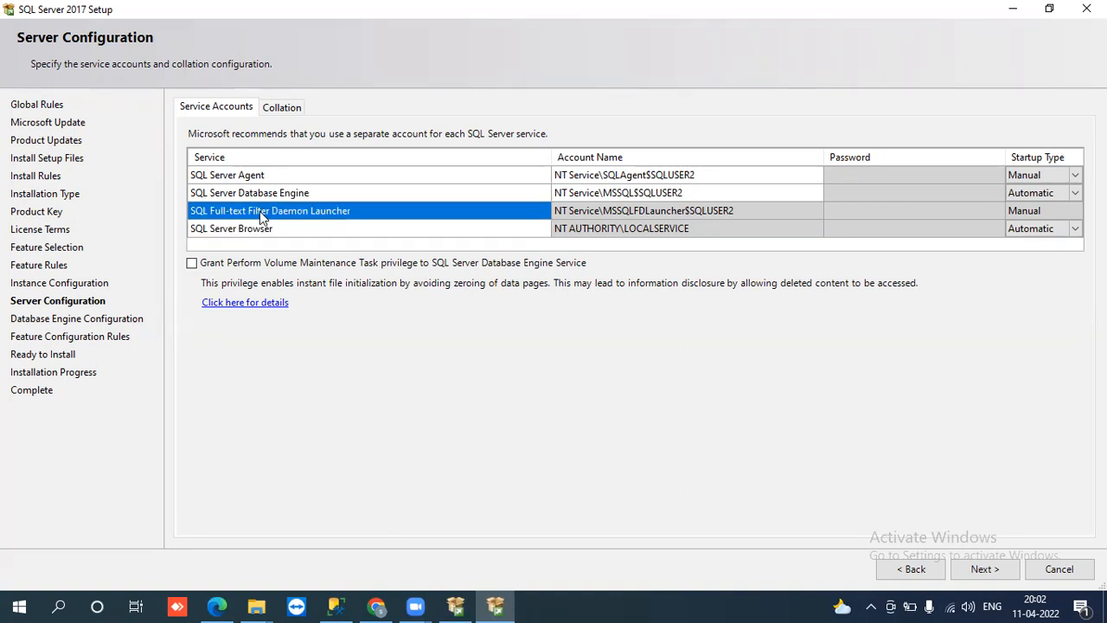
left_click(274, 228)
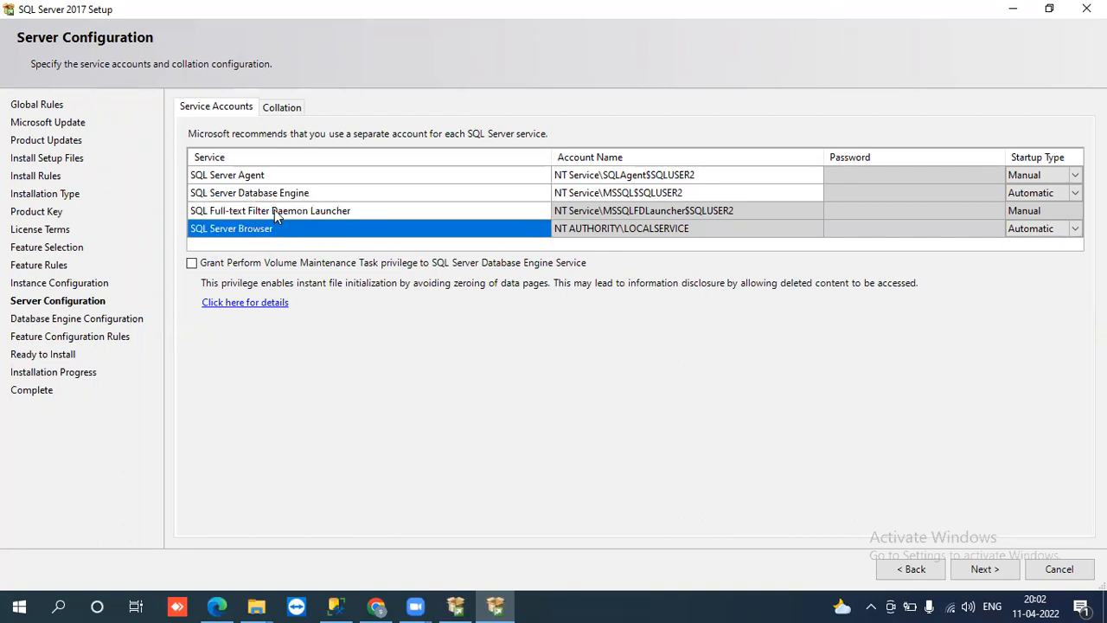
left_click(274, 210)
left_click(263, 177)
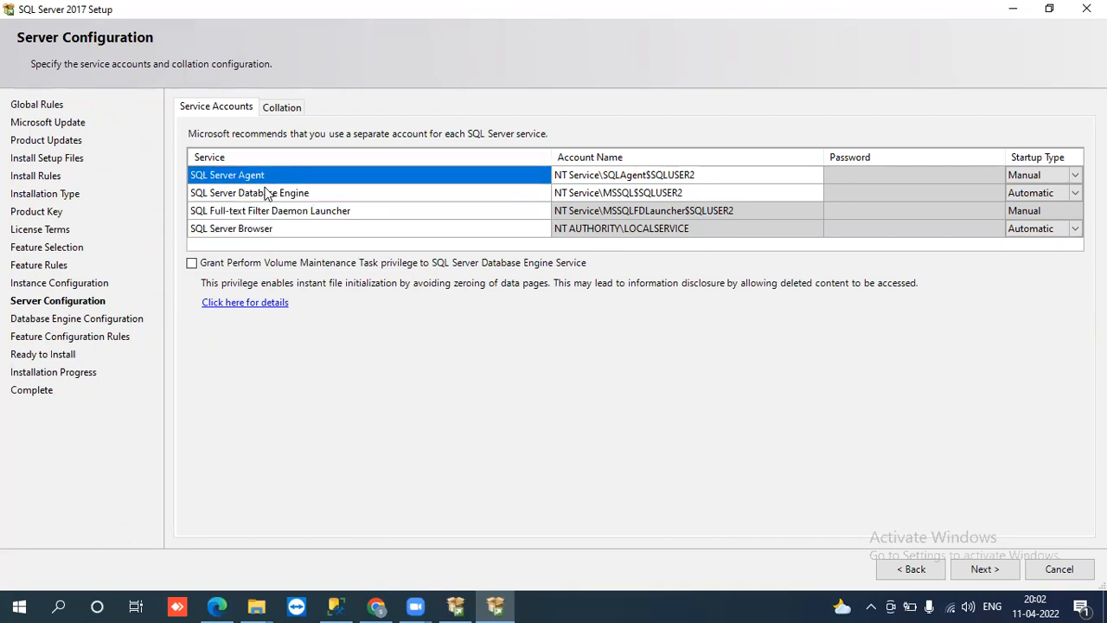
left_click(268, 194)
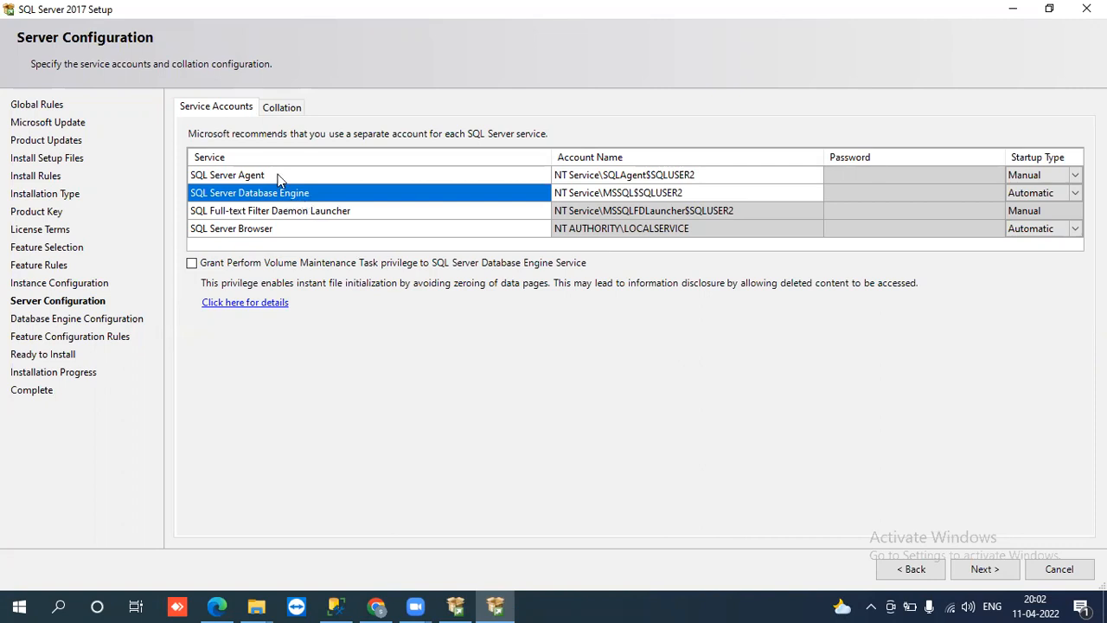
left_click(277, 177)
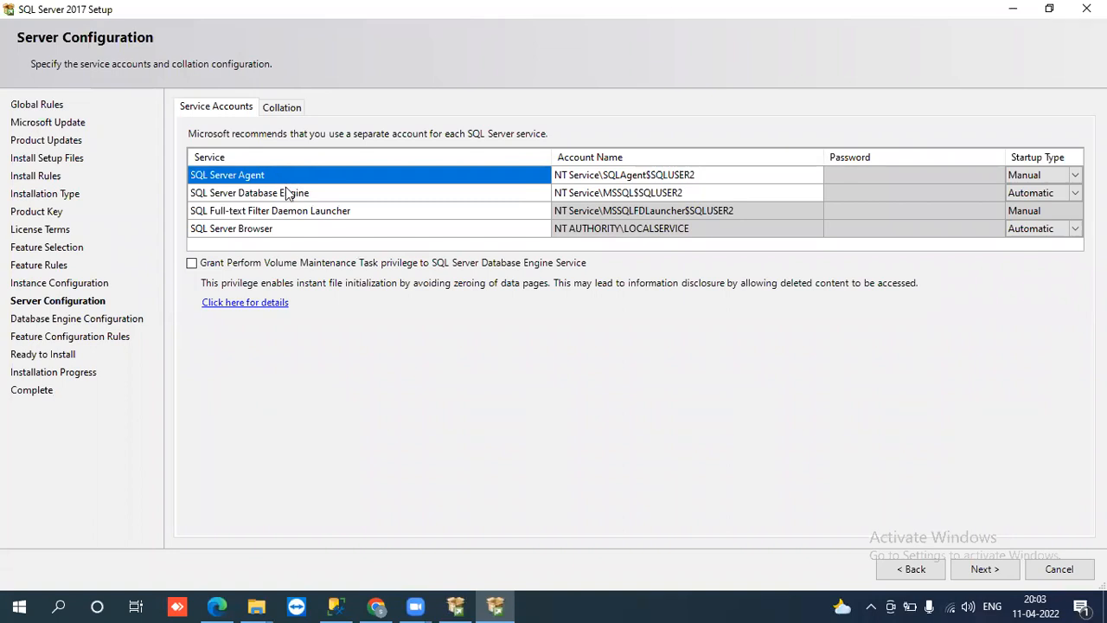
left_click(287, 192)
left_click(285, 176)
left_click(318, 213)
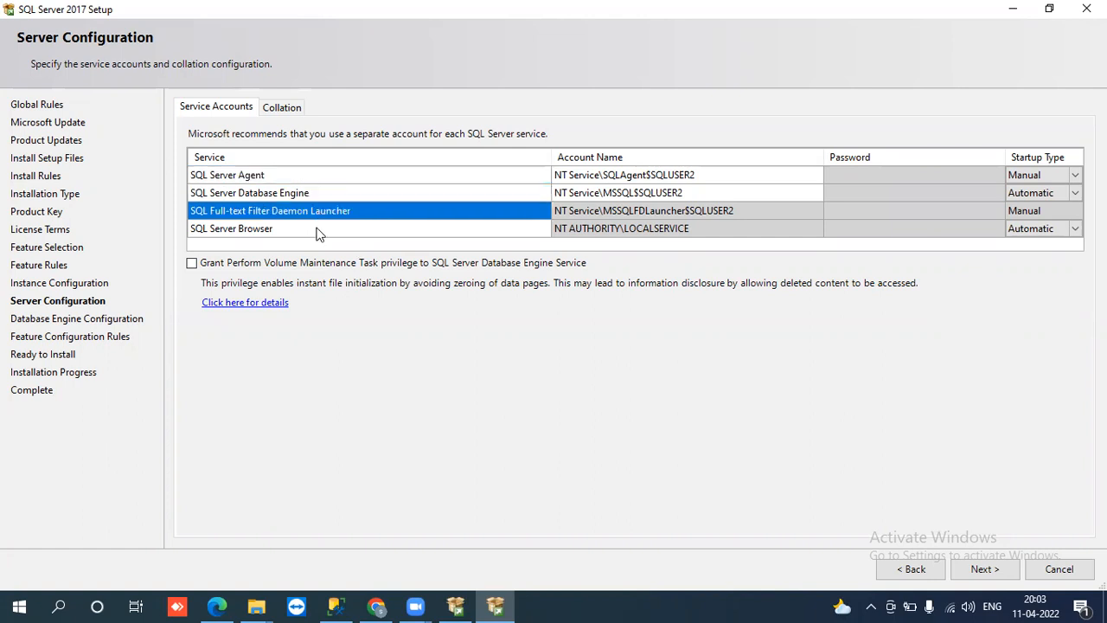
left_click(318, 230)
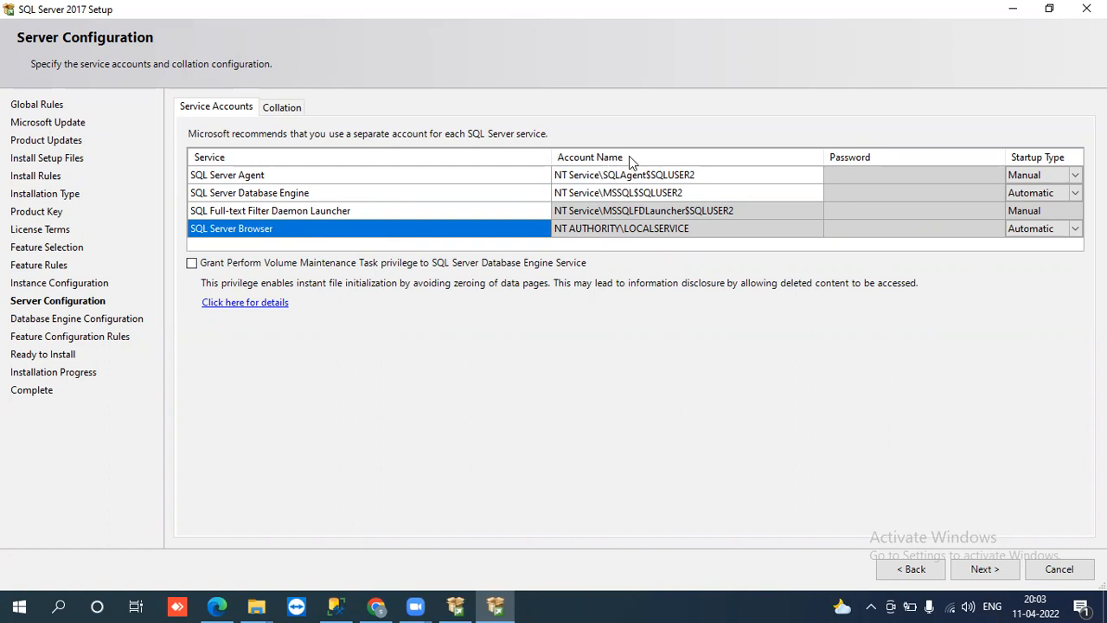
left_click(713, 176)
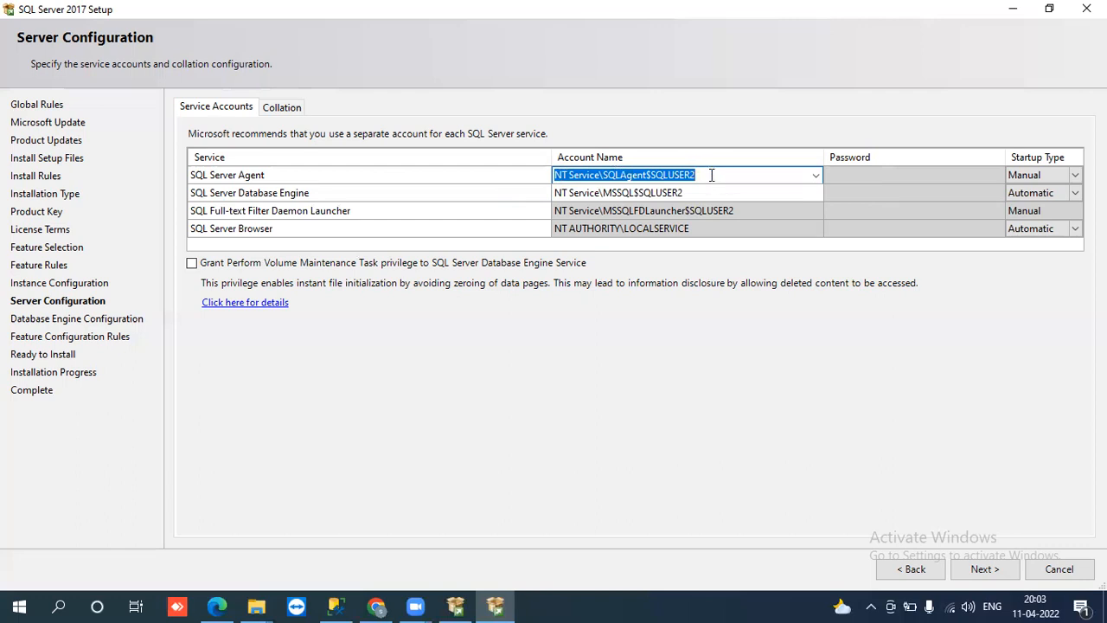
Step: Check the Agent and Database Engine account name and password entries, then open Agent startup choices
left_click(756, 174)
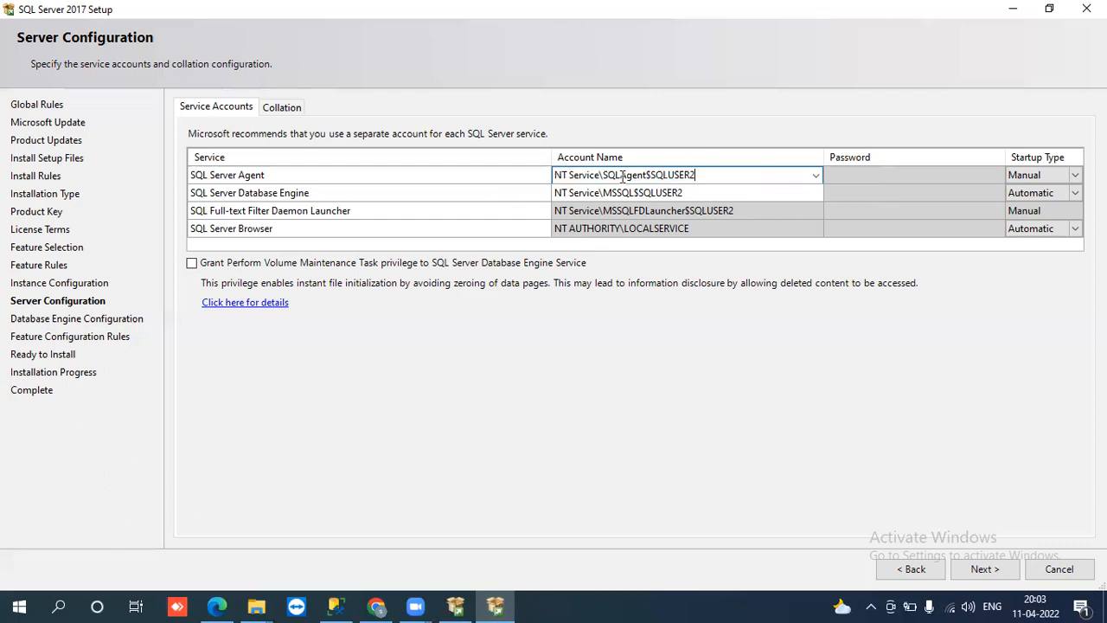
left_click(859, 176)
left_click(711, 194)
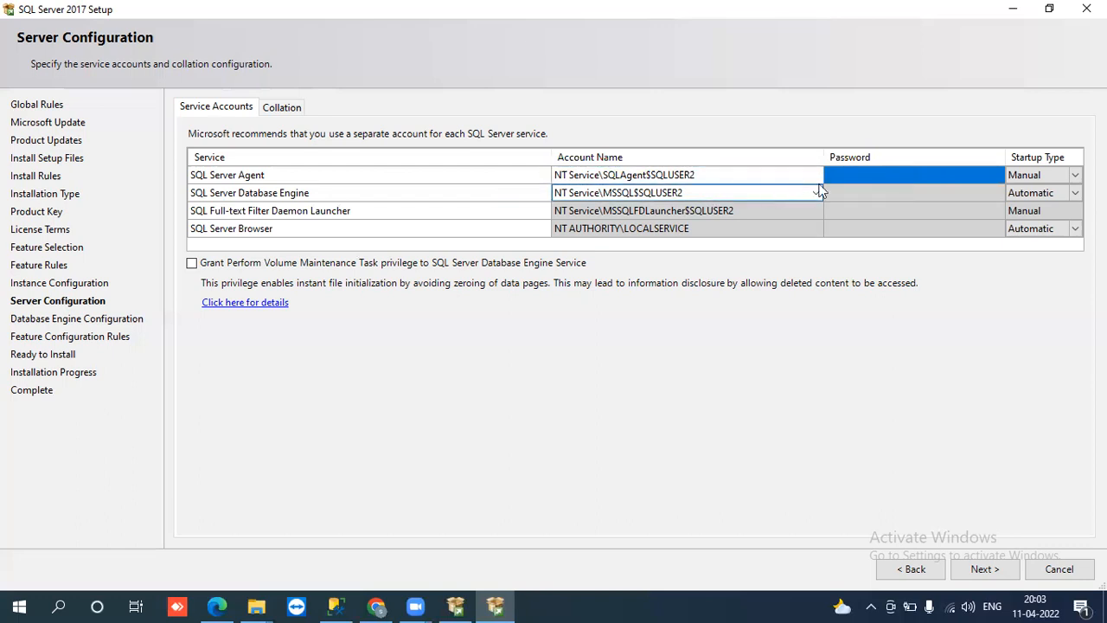
left_click(854, 192)
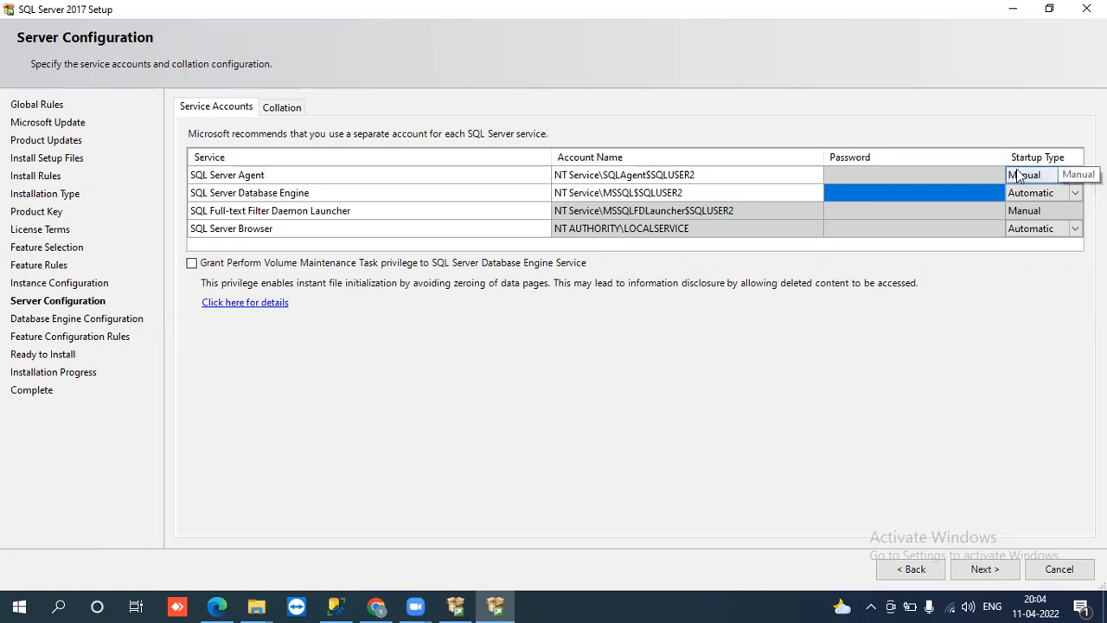
left_click(1074, 175)
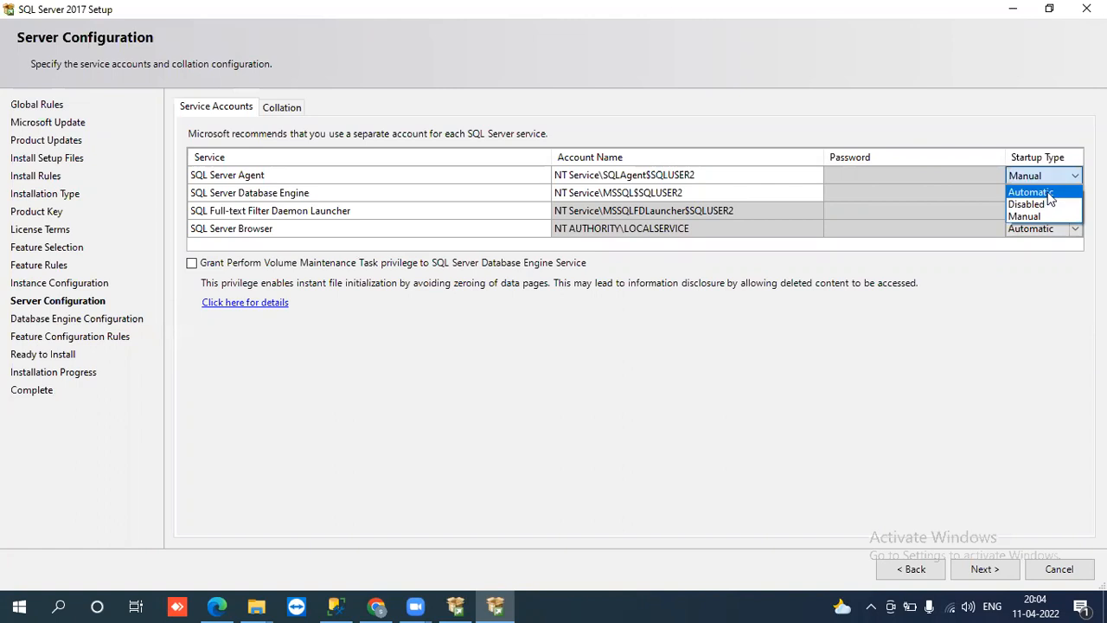
Step: Set SQL Server Agent startup to Automatic and view the SQL_Latin1_General_CP1_CI_AS collation
left_click(1045, 193)
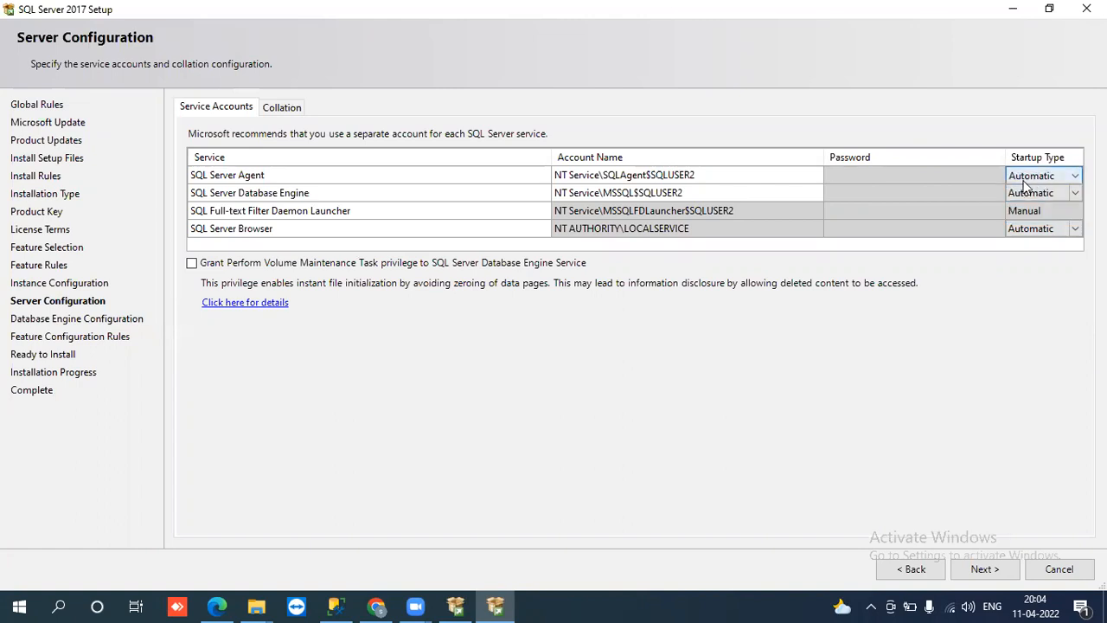
left_click(1073, 177)
left_click(1044, 217)
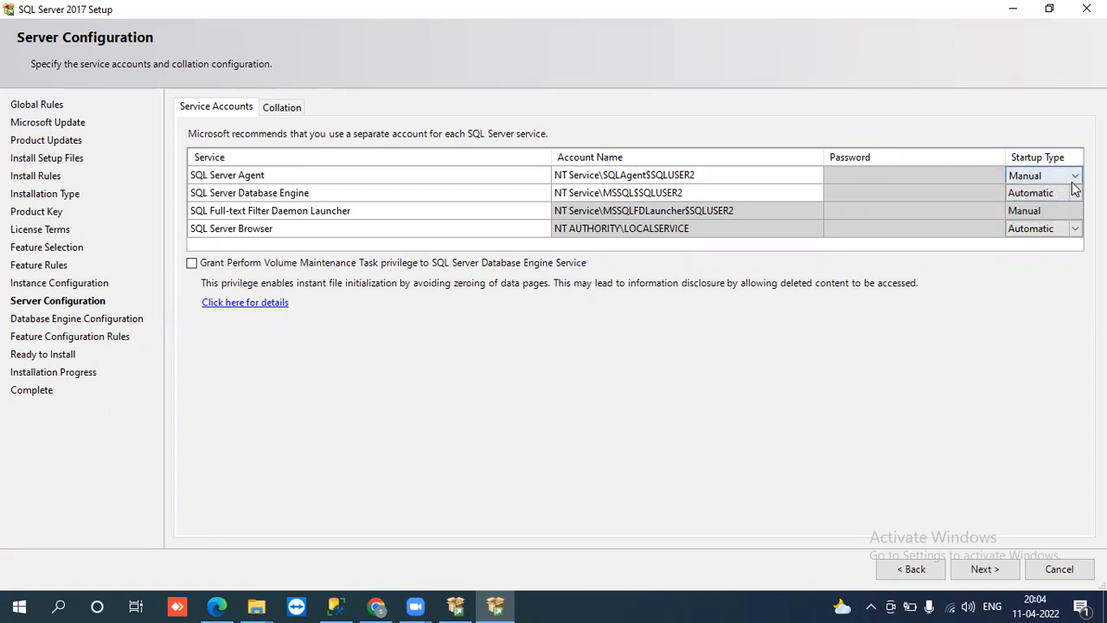
left_click(1076, 177)
left_click(1046, 192)
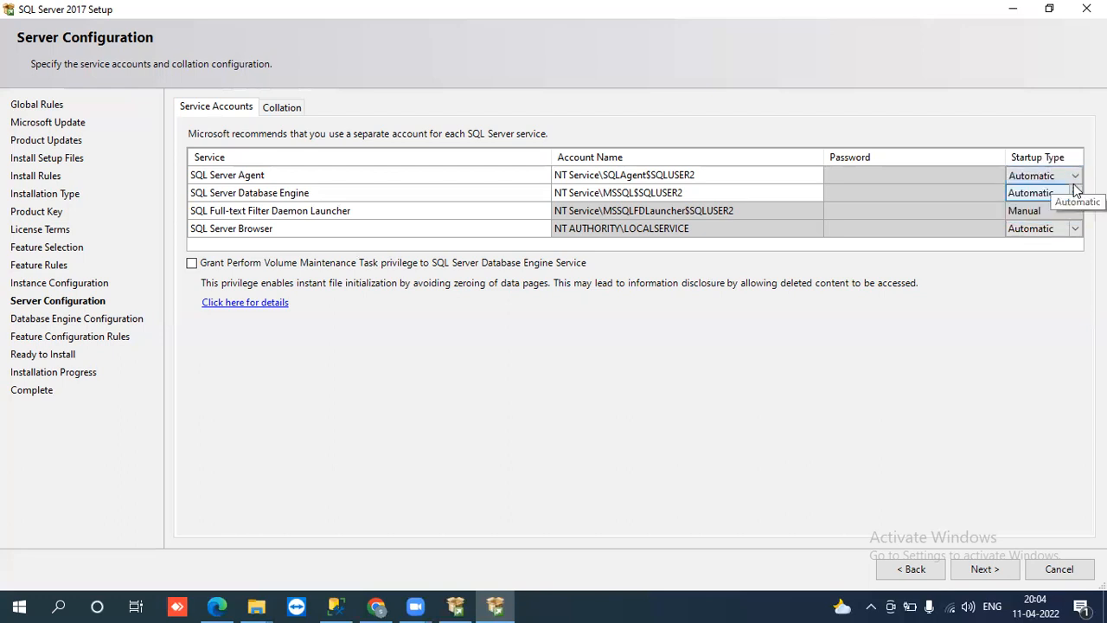
left_click(1075, 176)
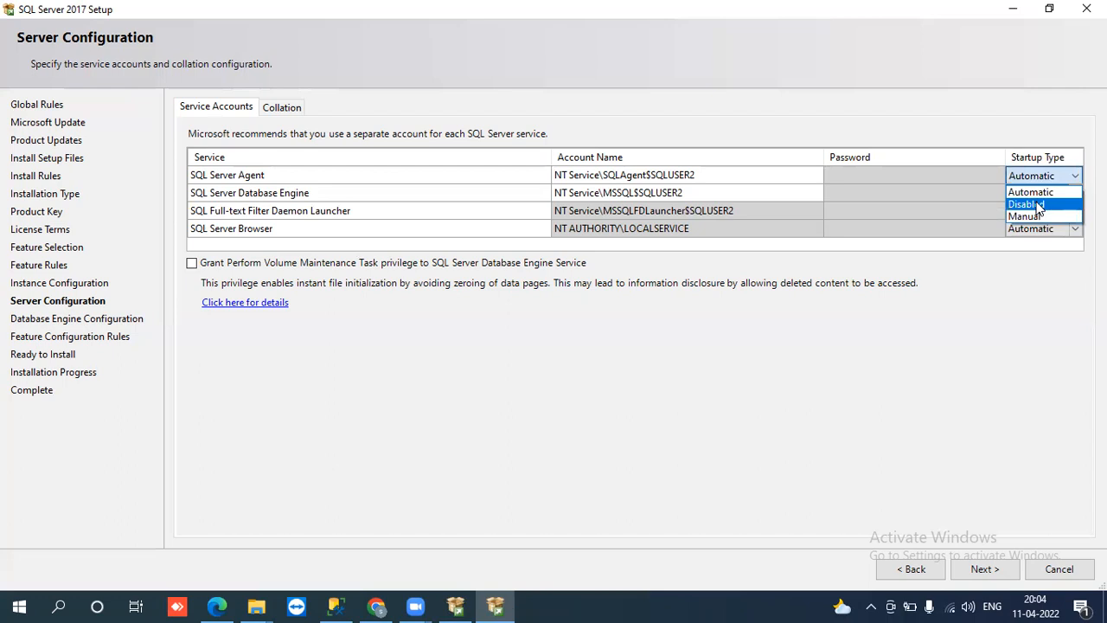
left_click(1038, 204)
left_click(1047, 178)
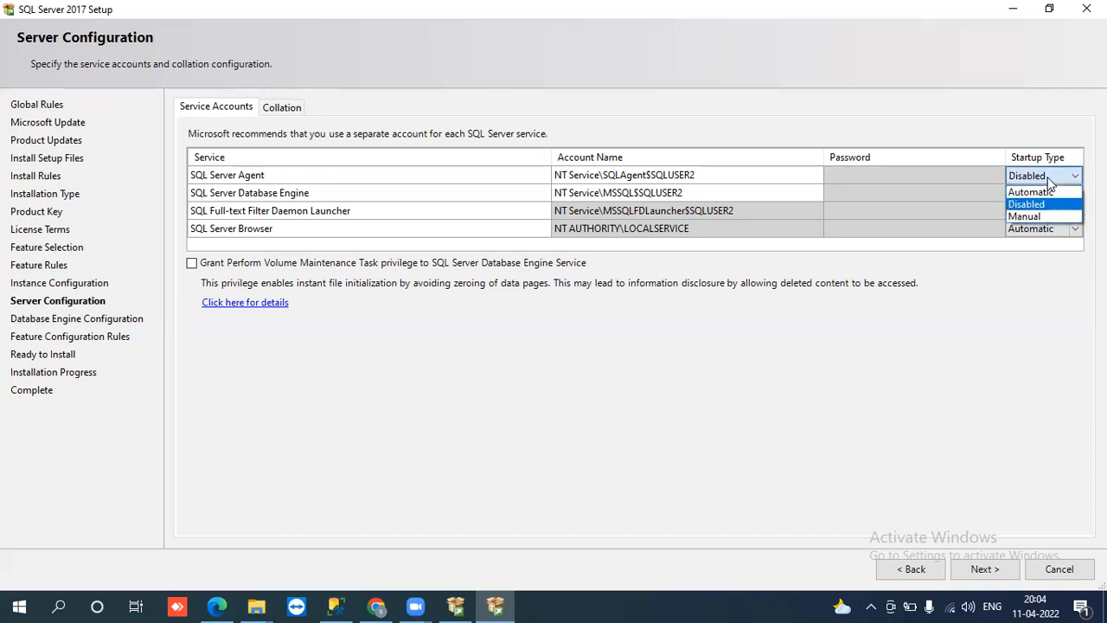
left_click(1052, 192)
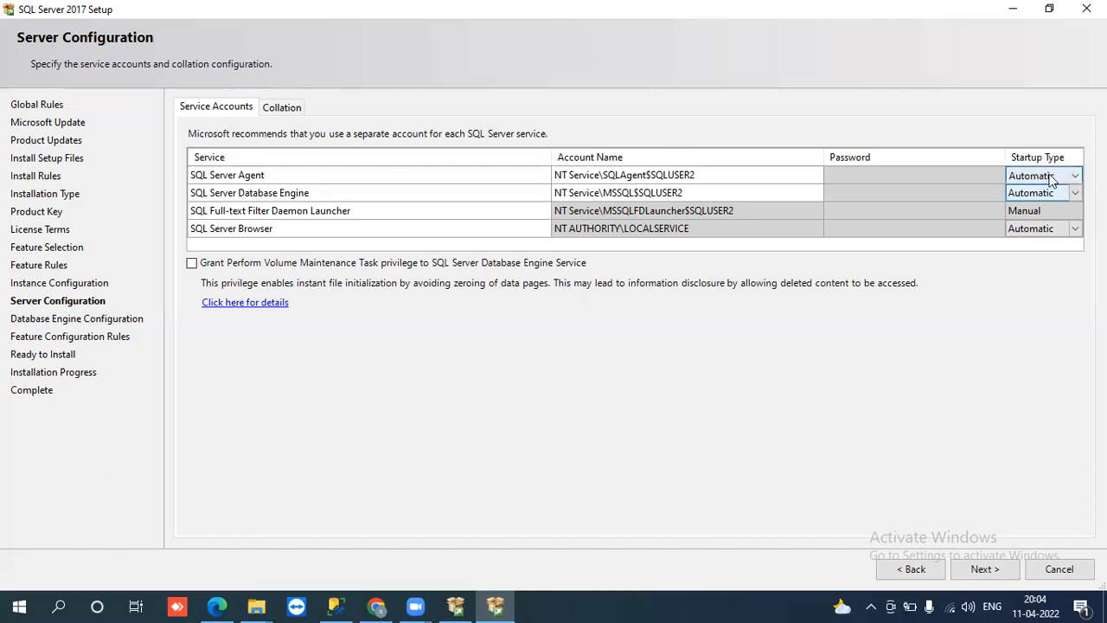
left_click(1072, 177)
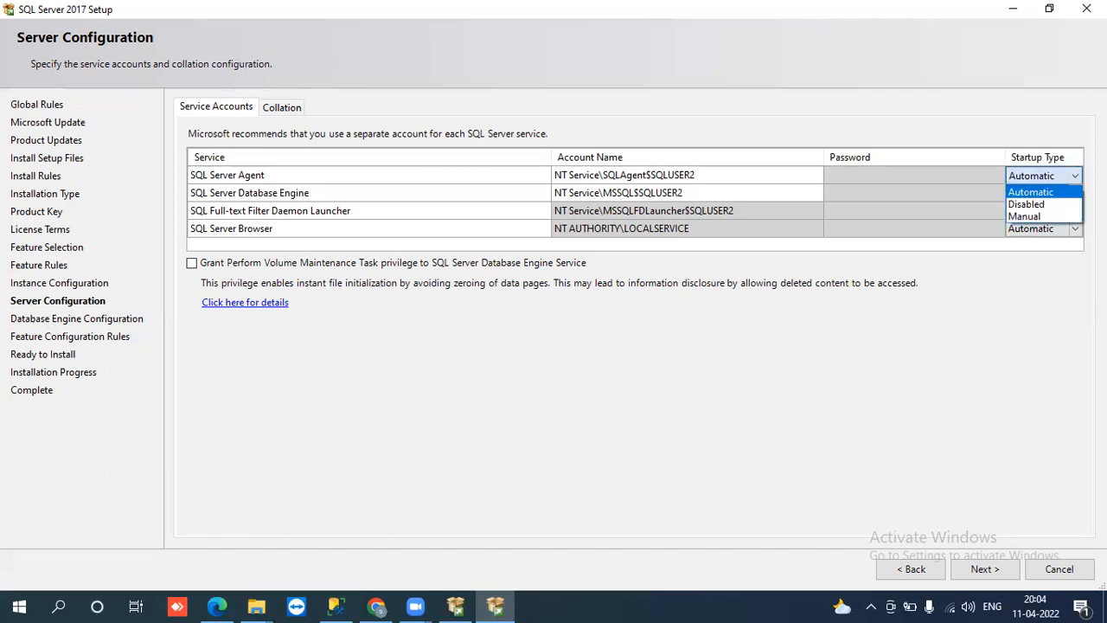
left_click(1046, 192)
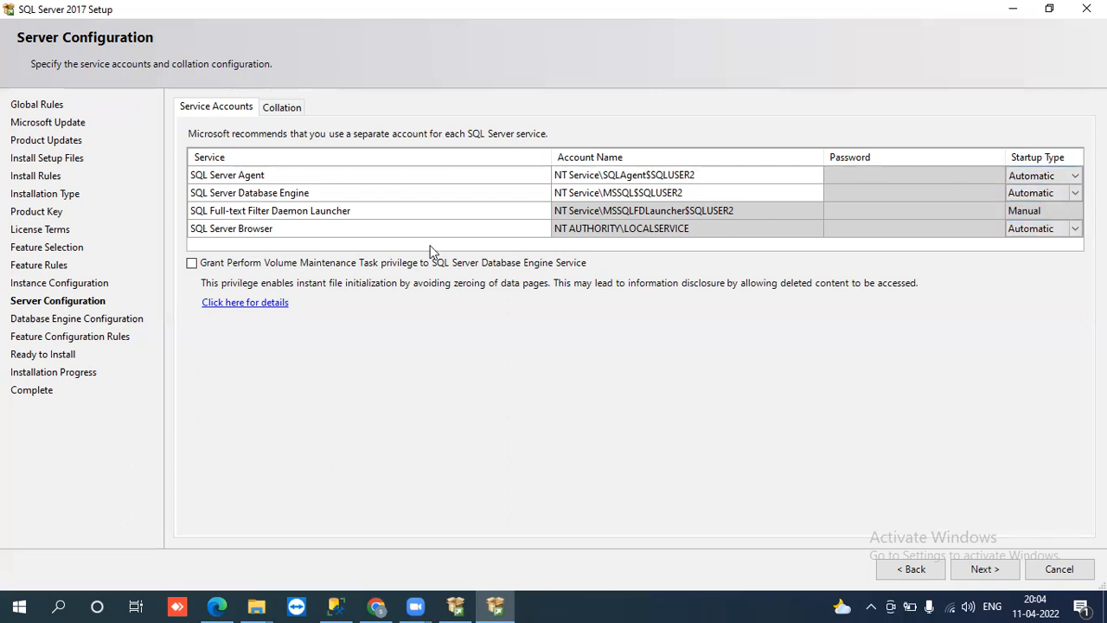
left_click(278, 109)
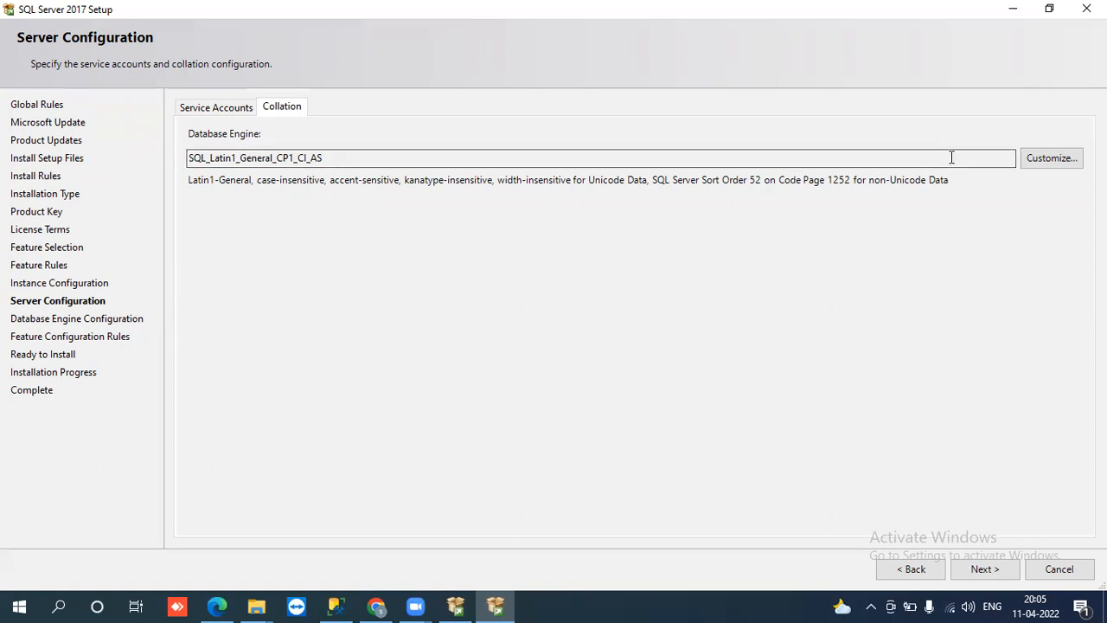
left_click(1077, 159)
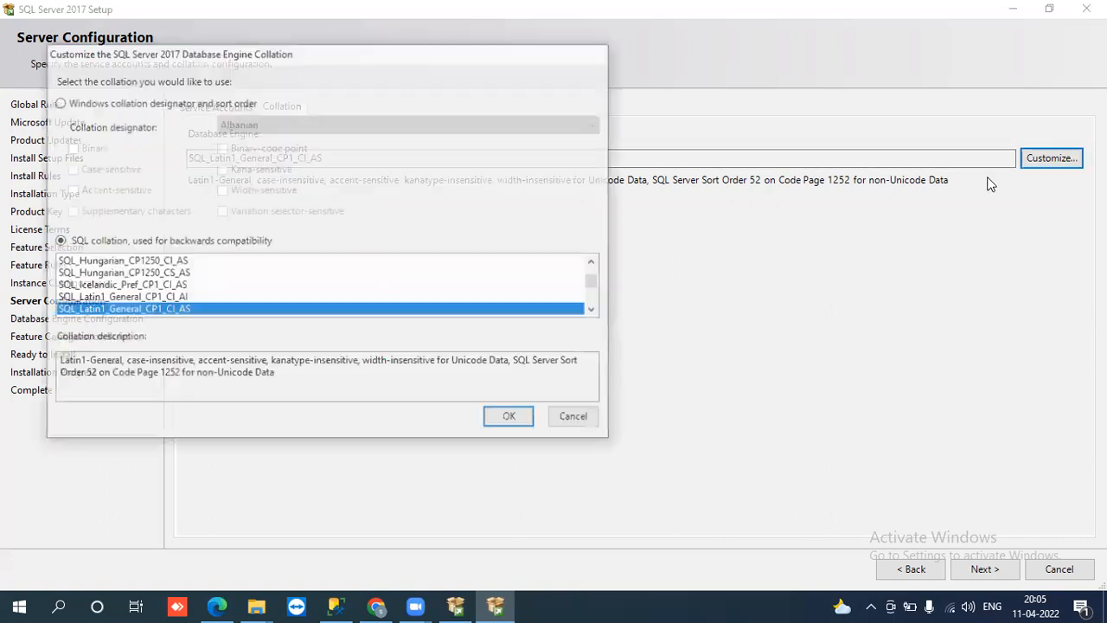
left_click(594, 263)
left_click_drag(594, 263, 594, 263)
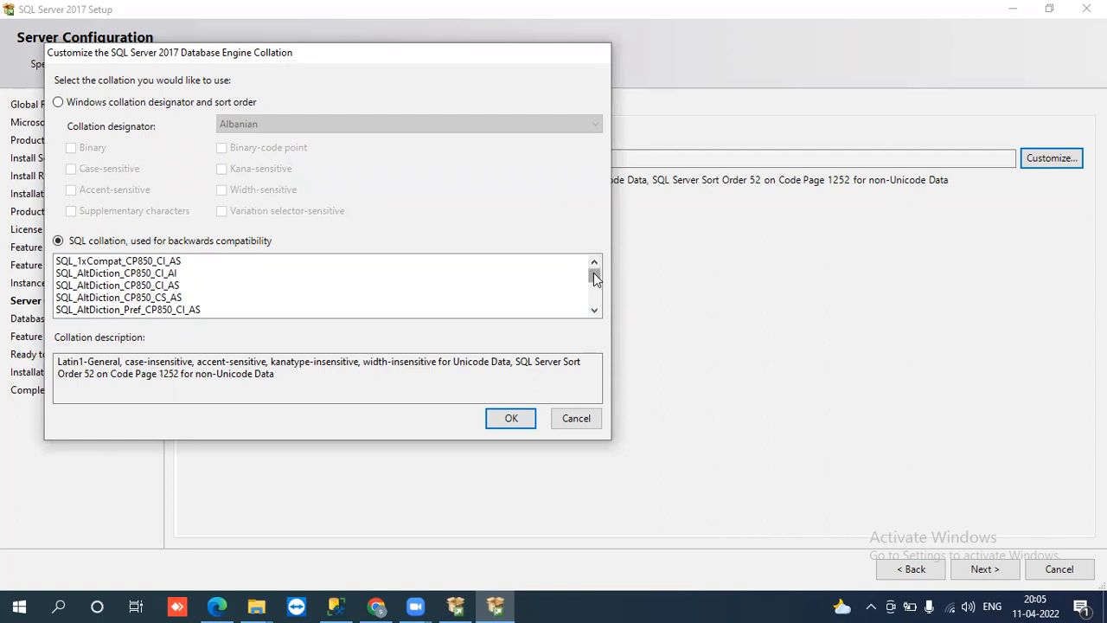
mouse_move(594, 278)
left_mouse_down()
mouse_move(593, 306)
mouse_move(593, 275)
left_mouse_up()
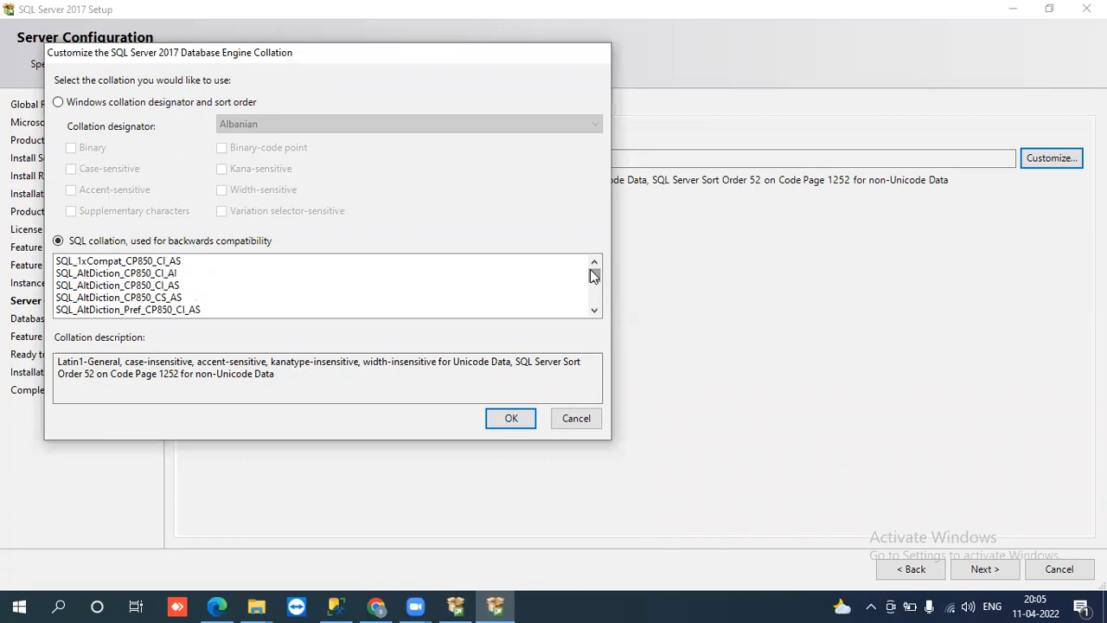
left_click_drag(593, 275, 596, 313)
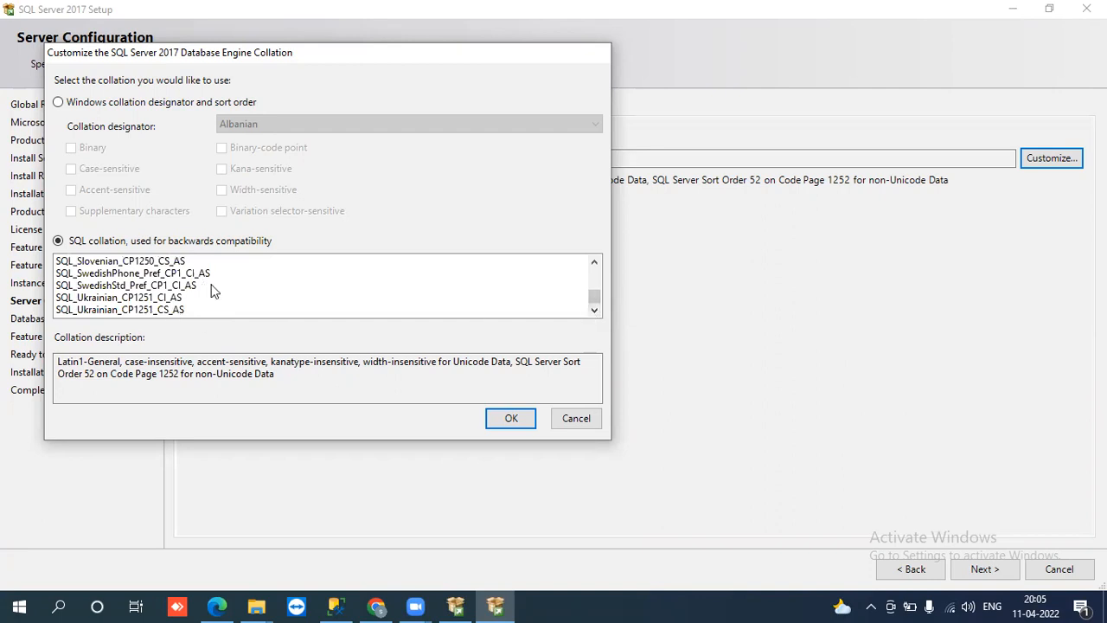
left_click(585, 417)
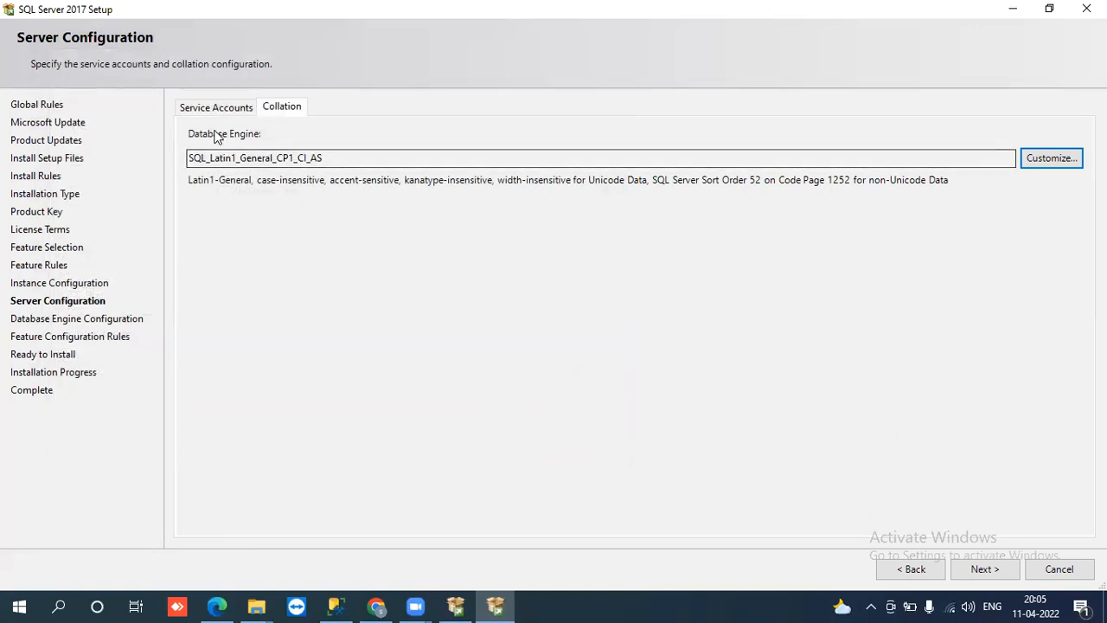
Step: Select the SQL_Latin1_General_CP1_CI_AS collation name without changing it, then return to Service Accounts
left_click_drag(188, 158, 369, 154)
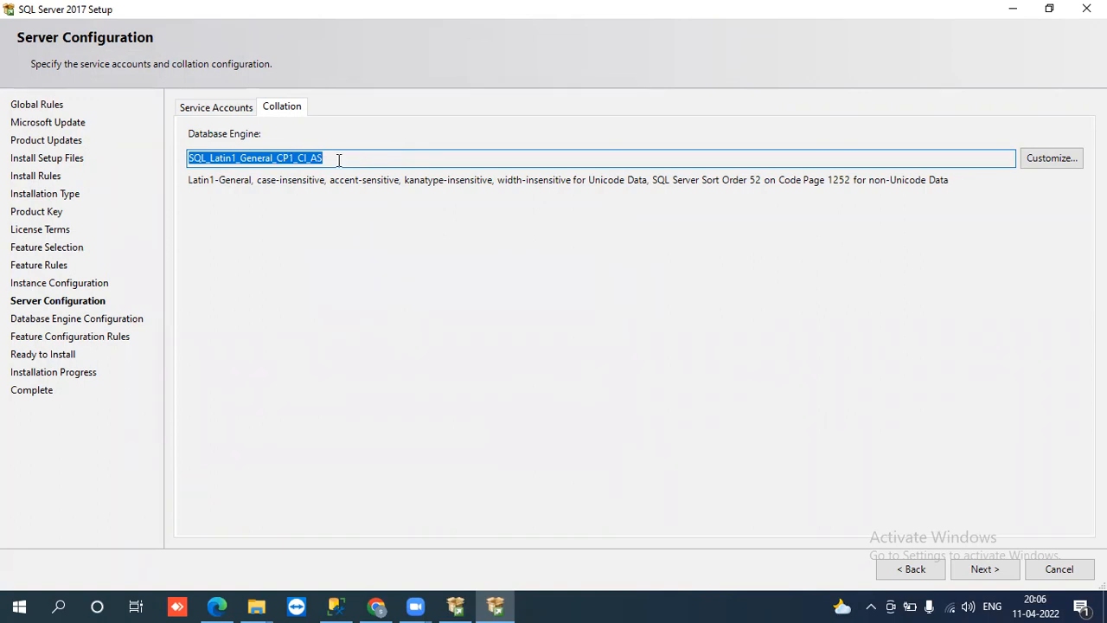
left_click(201, 108)
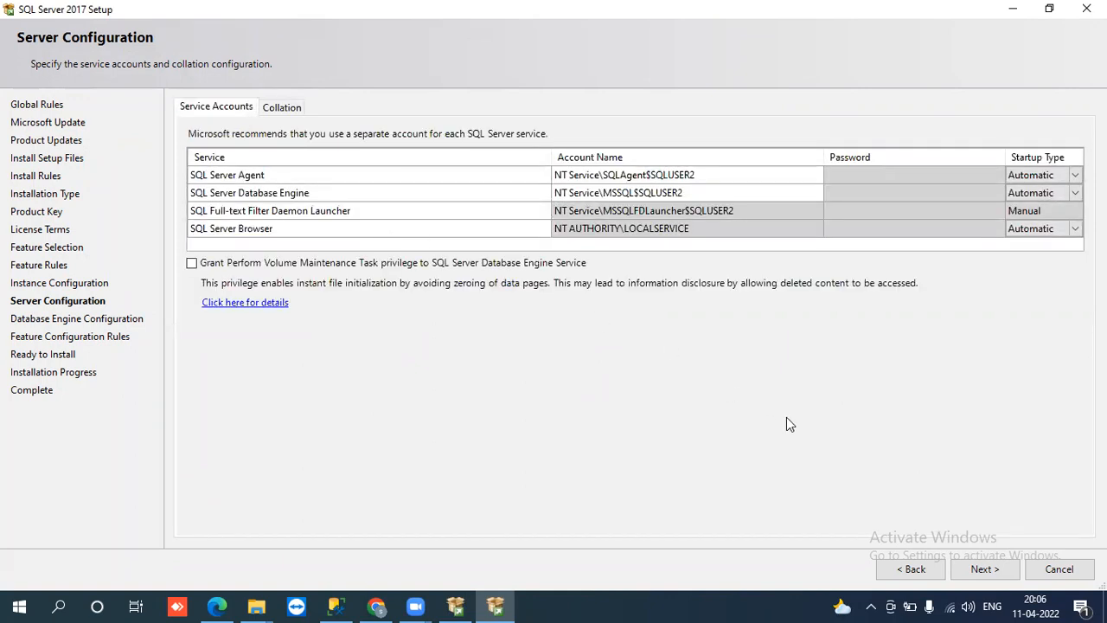
Step: Move to the Database Engine Configuration page and select Mixed Mode authentication
left_click(994, 574)
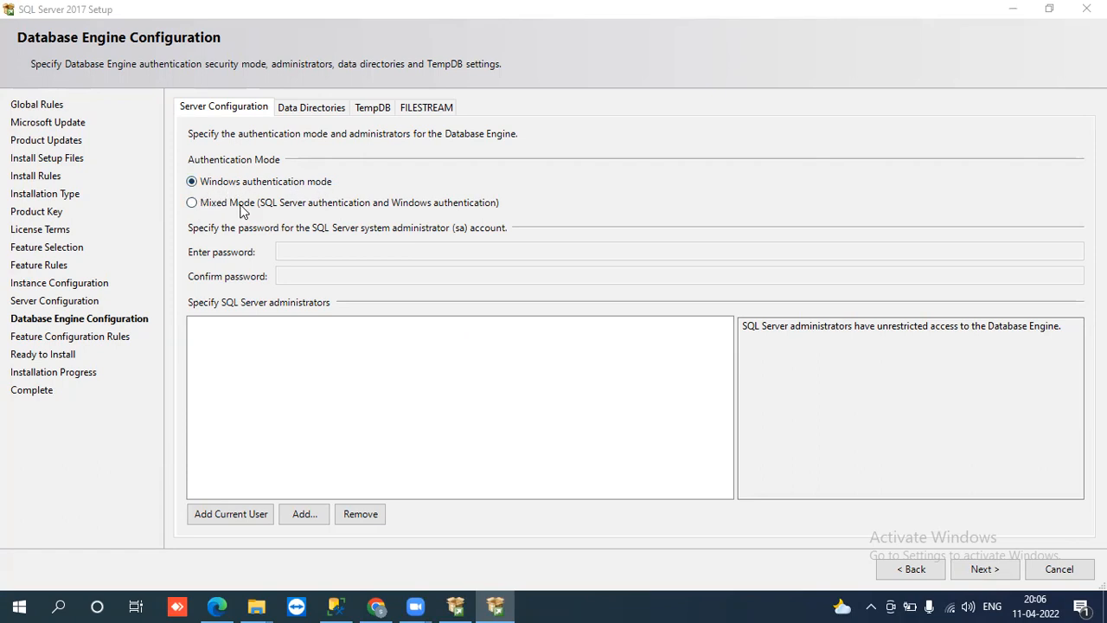
left_click(195, 204)
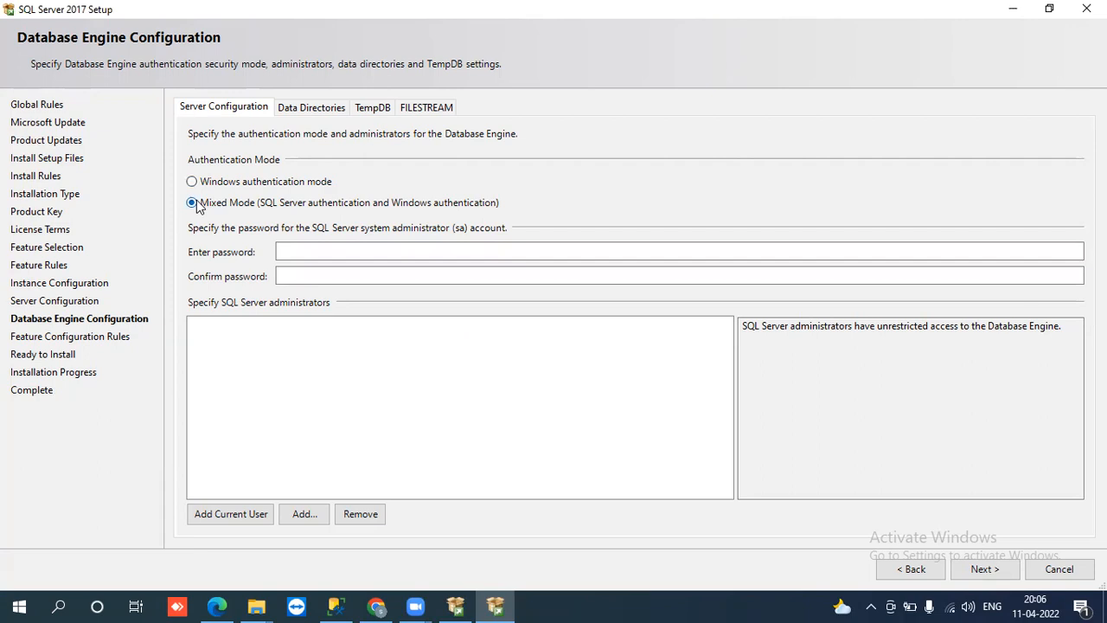
left_click(193, 183)
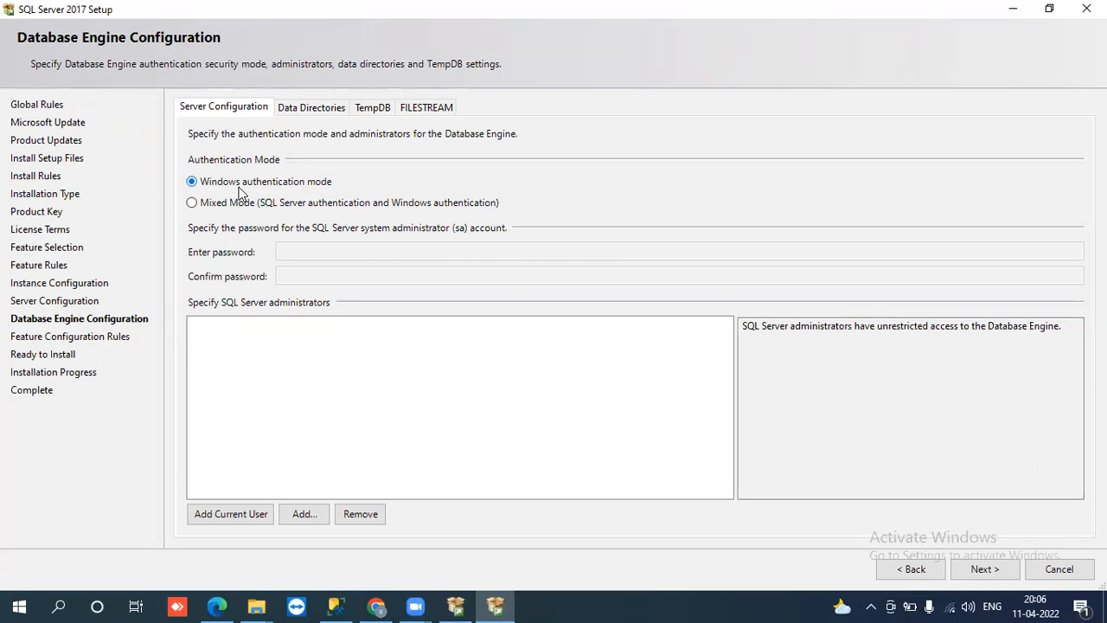
left_click(193, 203)
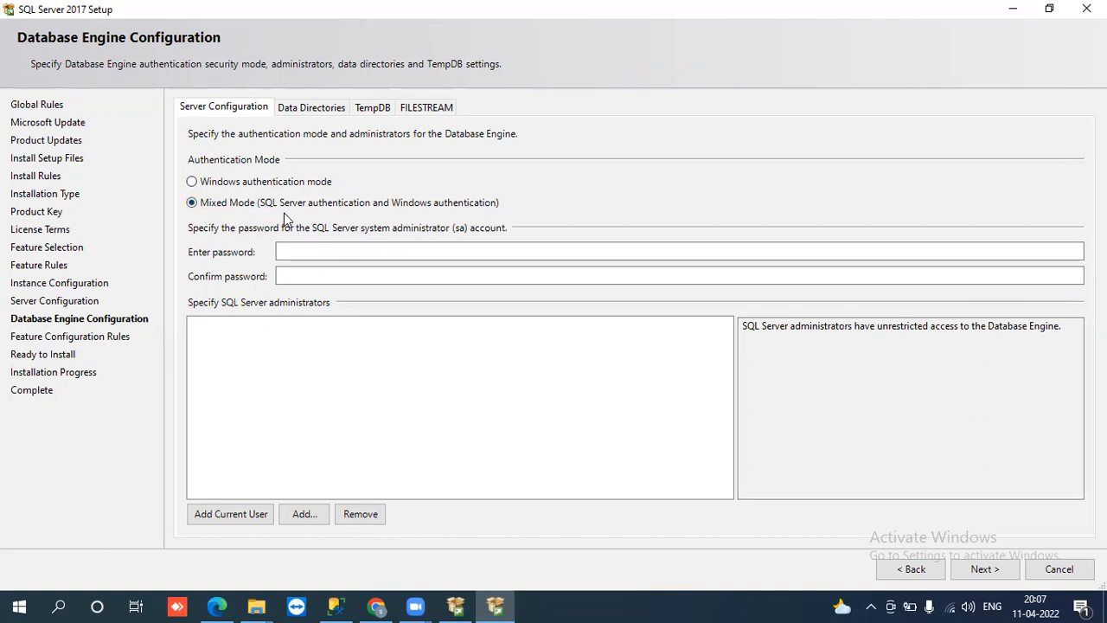
Step: Enter the sa account password and confirm it
left_click(289, 249)
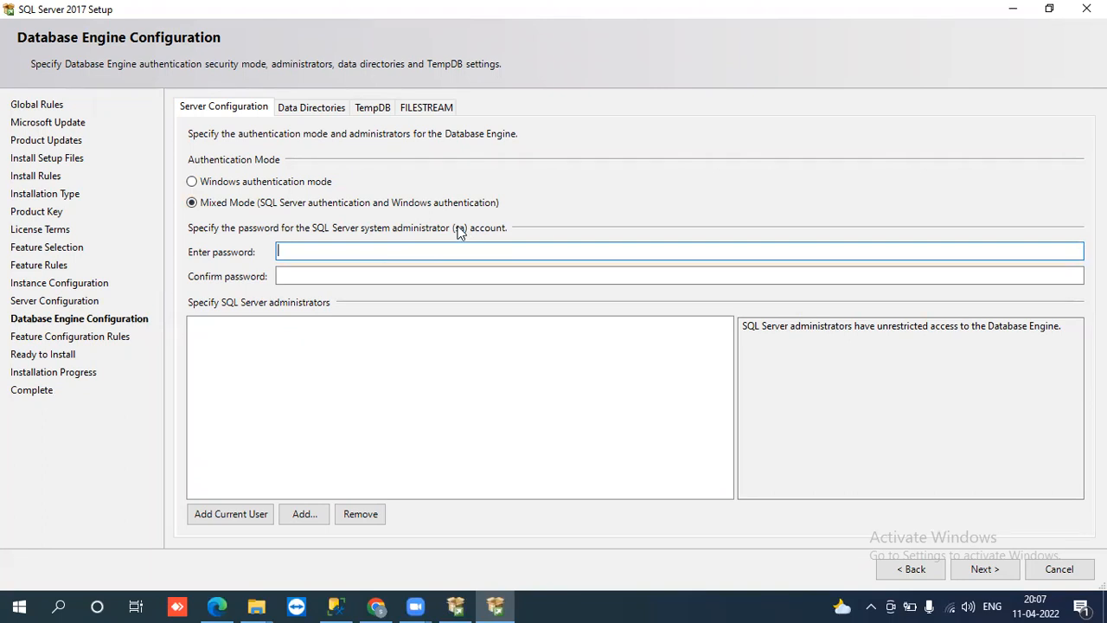
type("•••••••••••")
key("Tab")
type("•••••••••••")
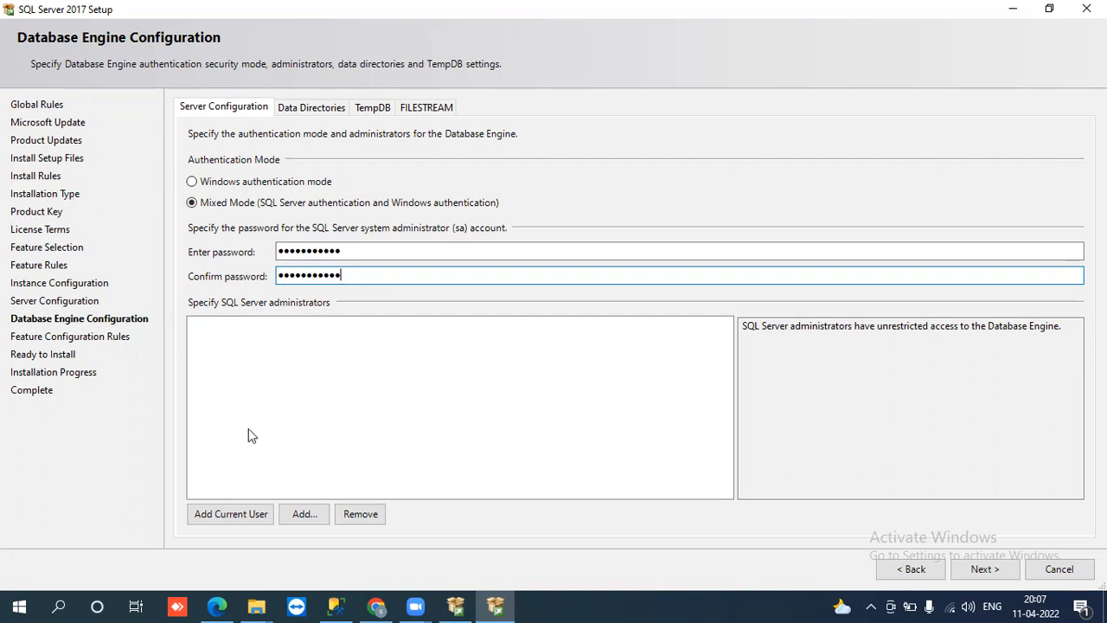
Step: Add the current Windows user as a SQL Server administrator
left_click(230, 517)
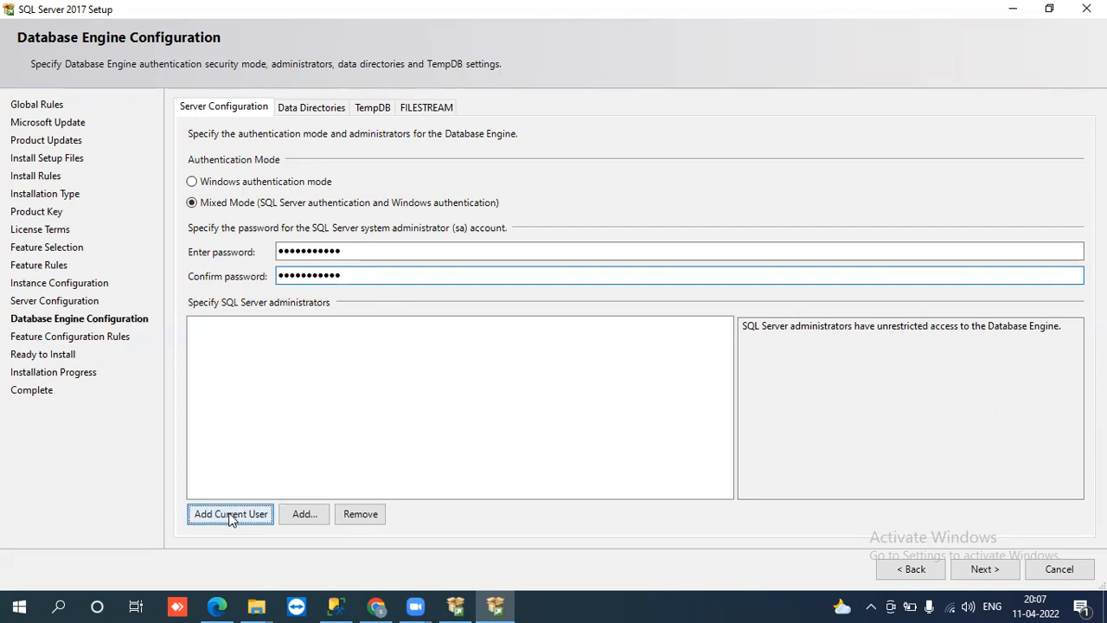
left_click(230, 515)
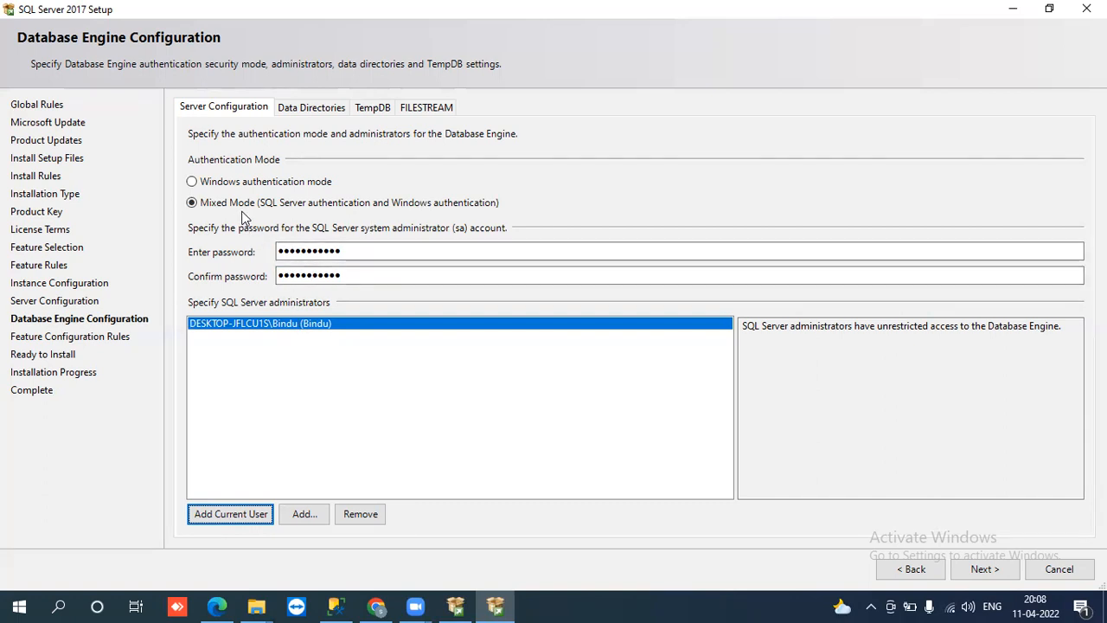
left_click(317, 249)
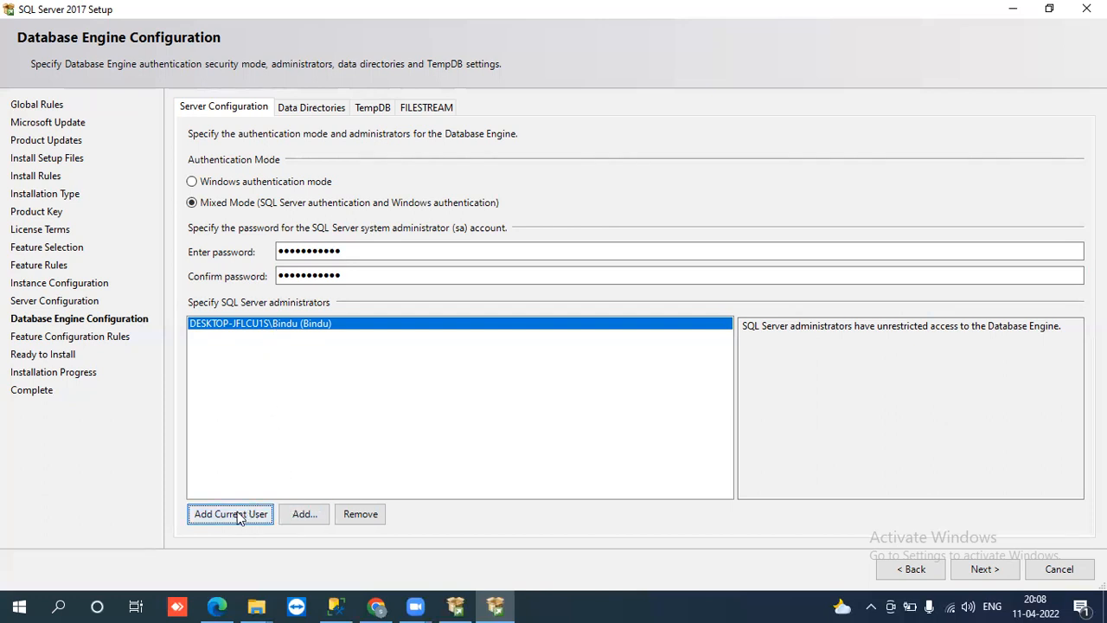
Step: Cancel the add-administrator picker without adding anyone, then view the default data directories
left_click(297, 516)
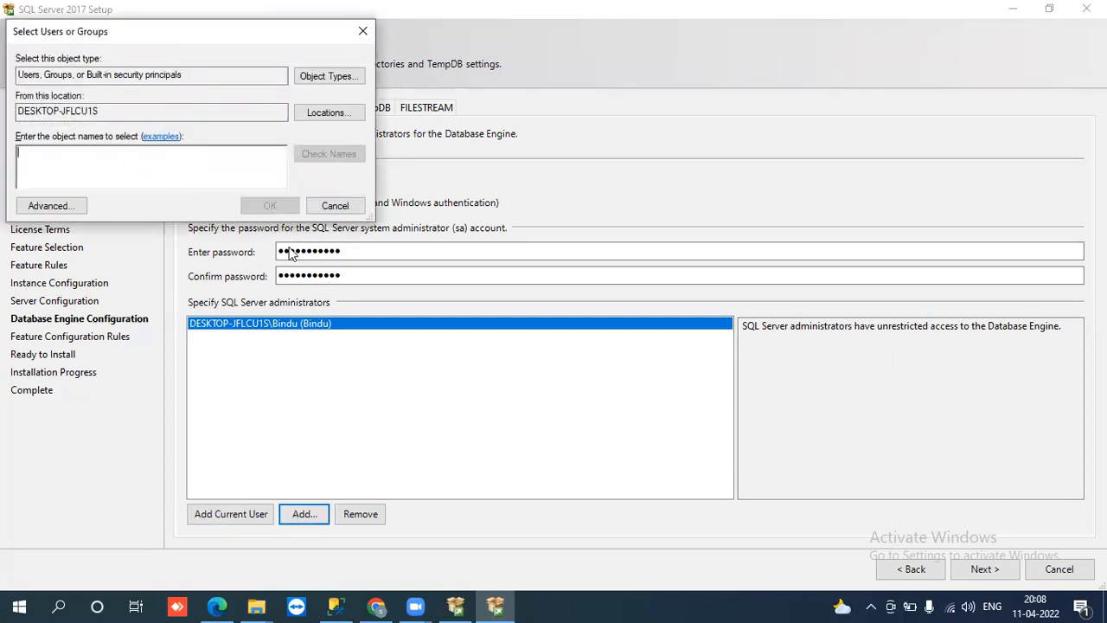
left_click(334, 206)
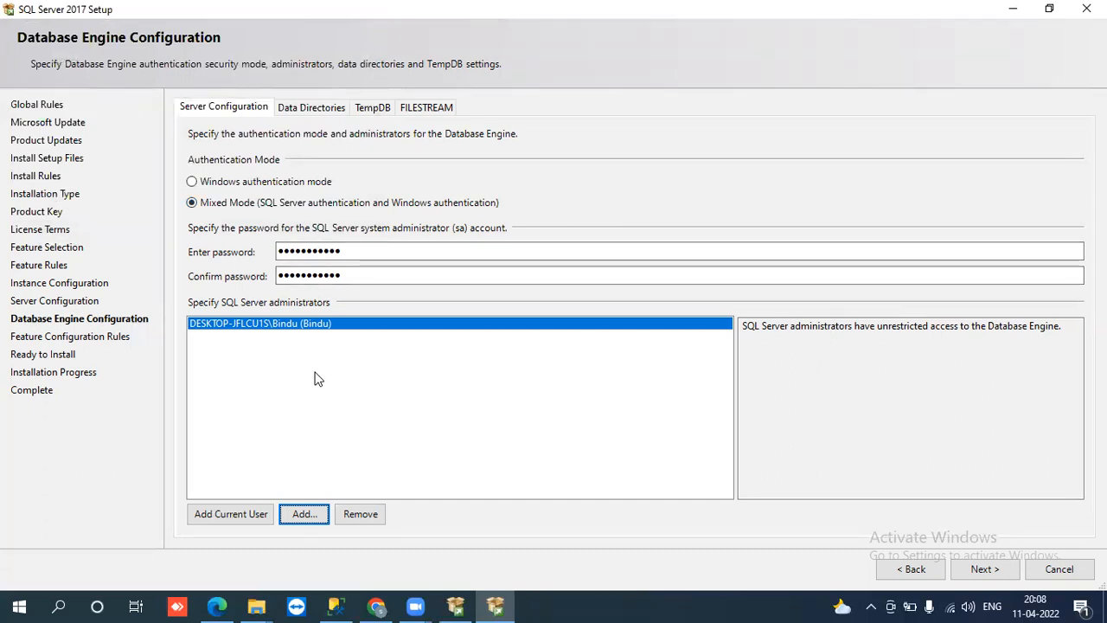
left_click(326, 109)
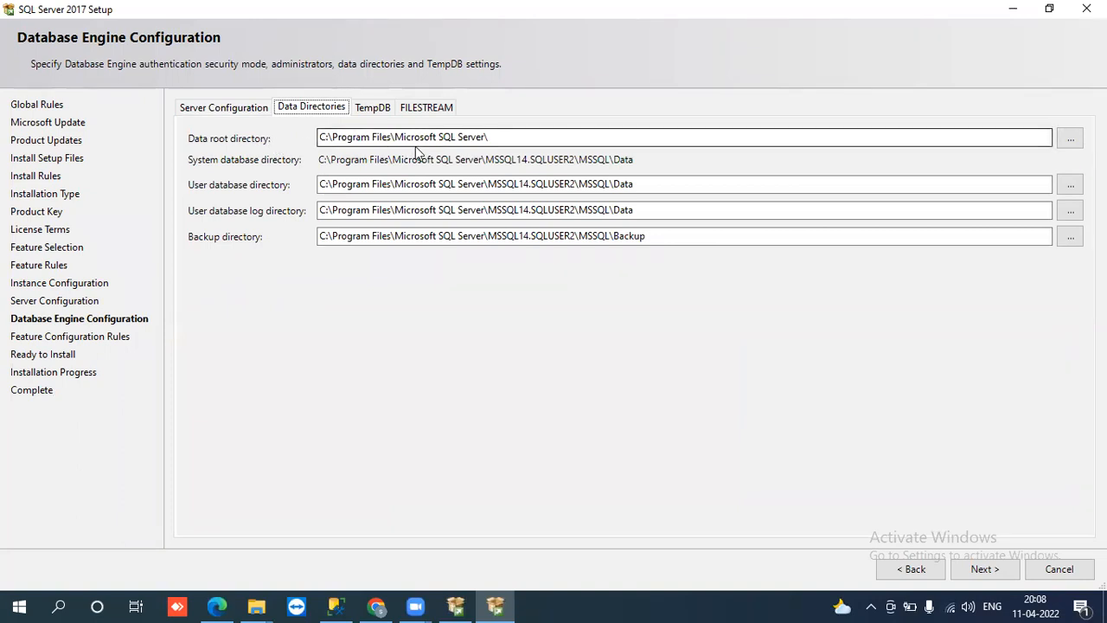
left_click(499, 137)
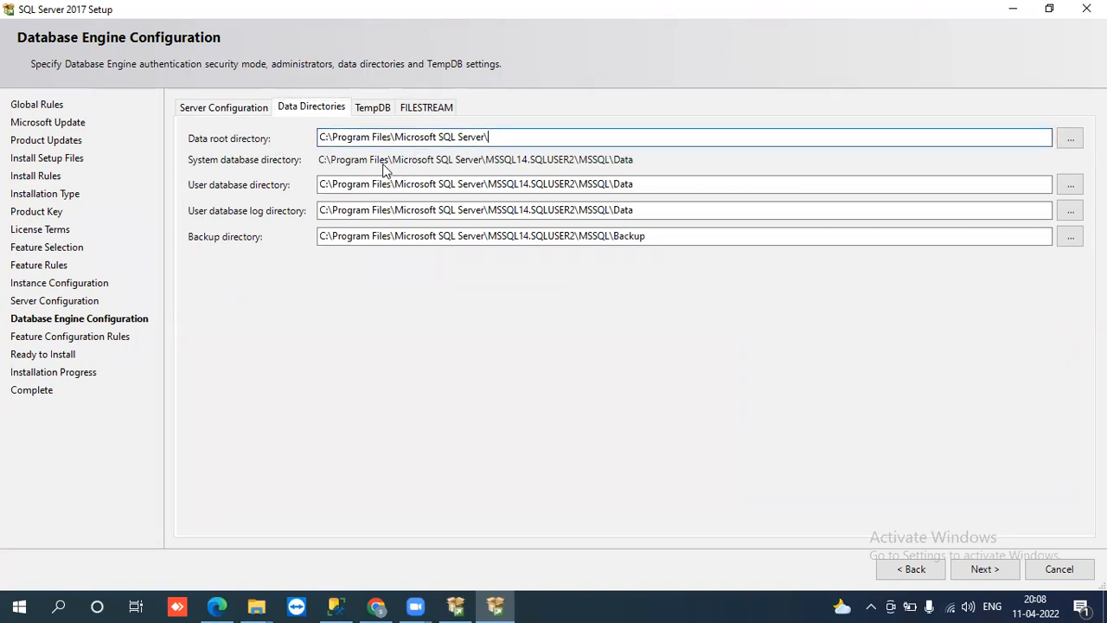
left_click(638, 184)
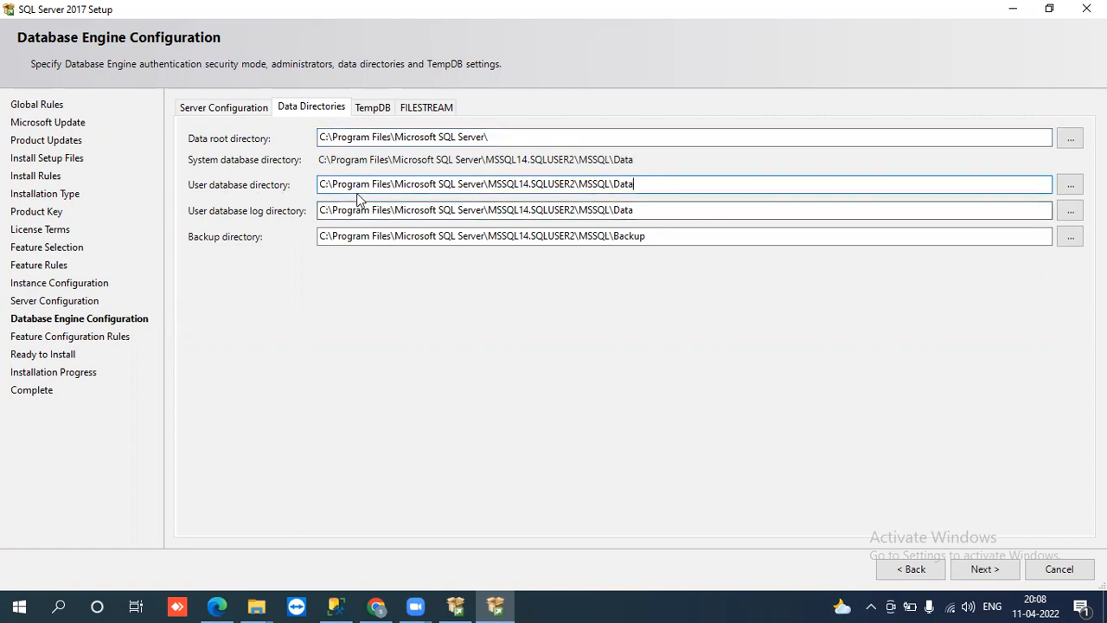
left_click(648, 215)
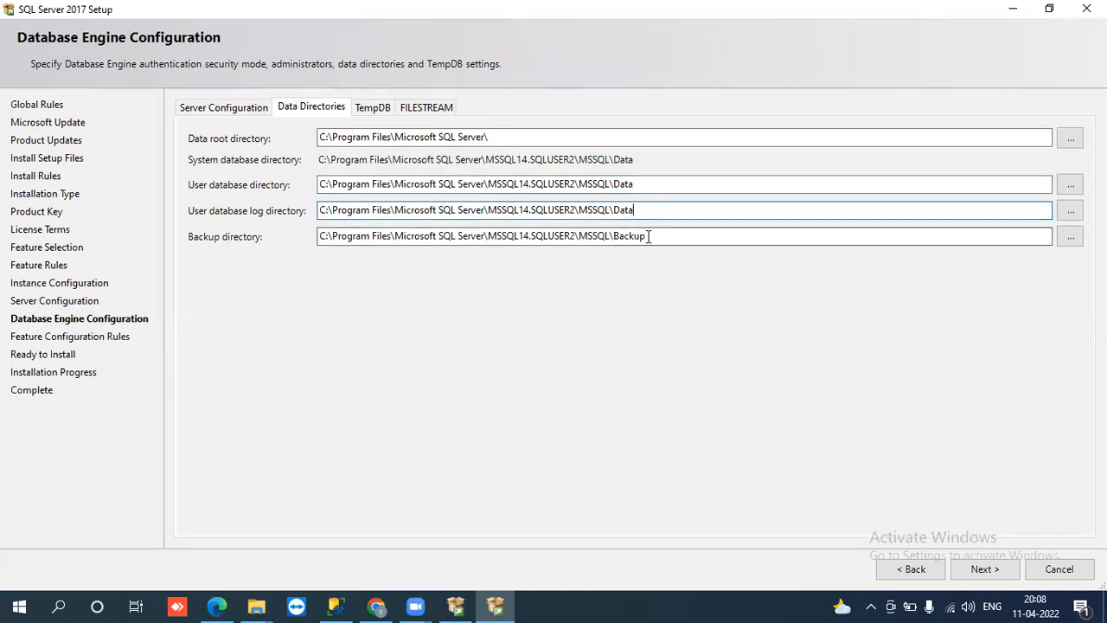
left_click(657, 236)
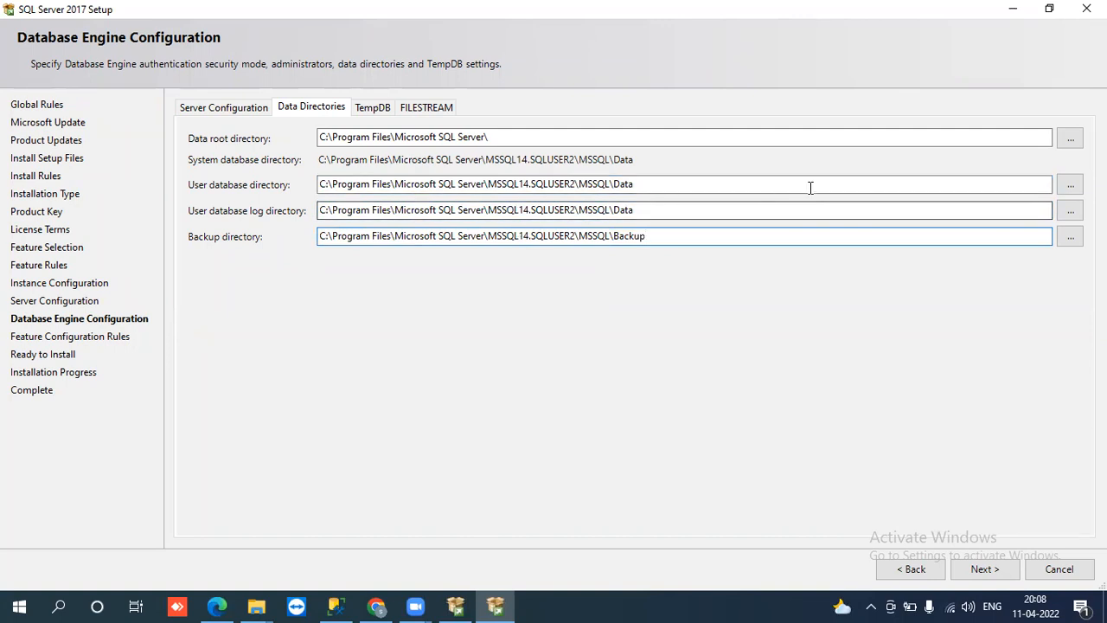
left_click(1069, 184)
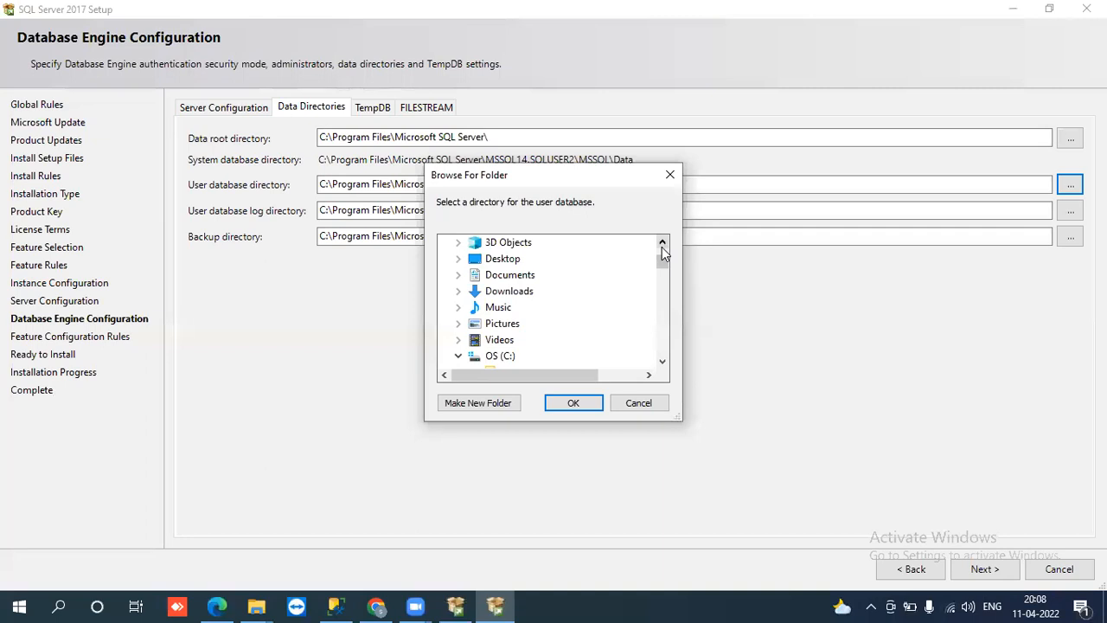
left_click(662, 243)
left_click(661, 243)
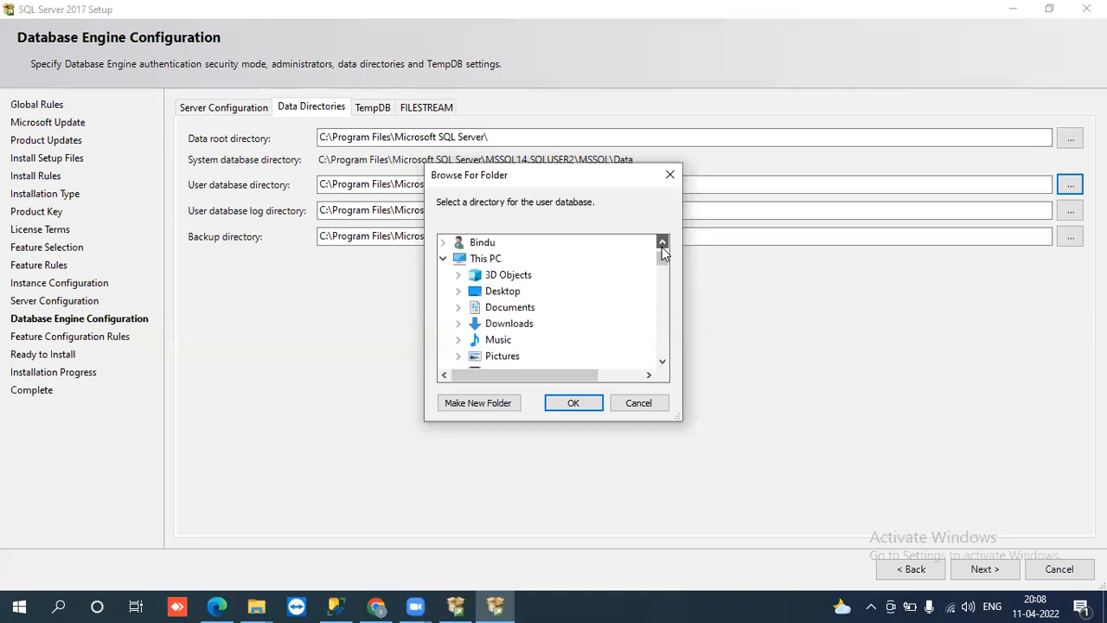
left_click(638, 401)
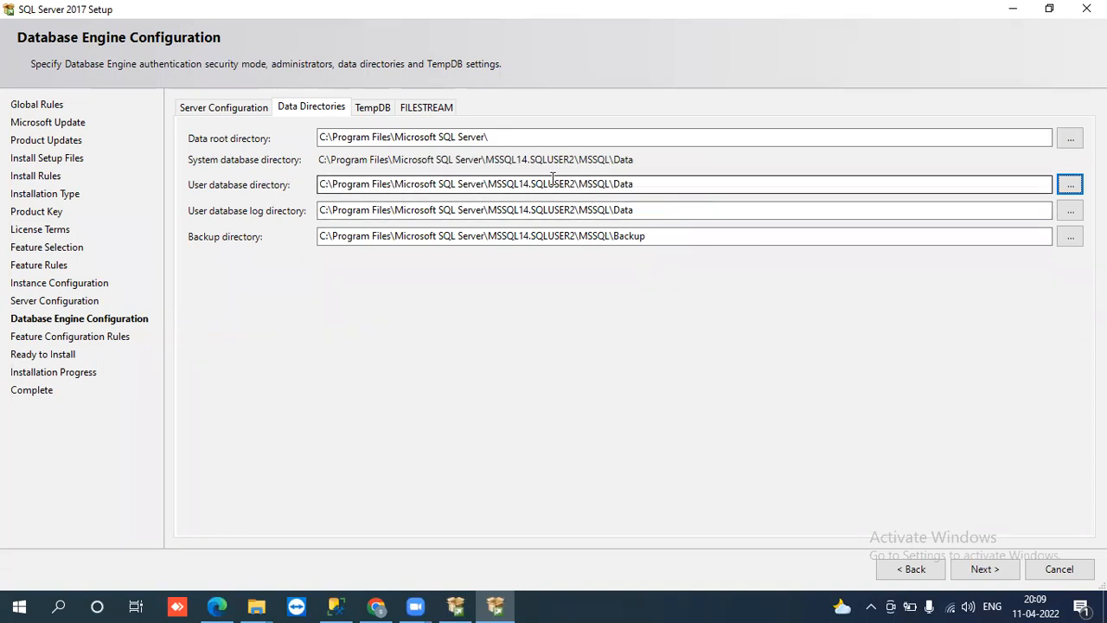
left_click(653, 185)
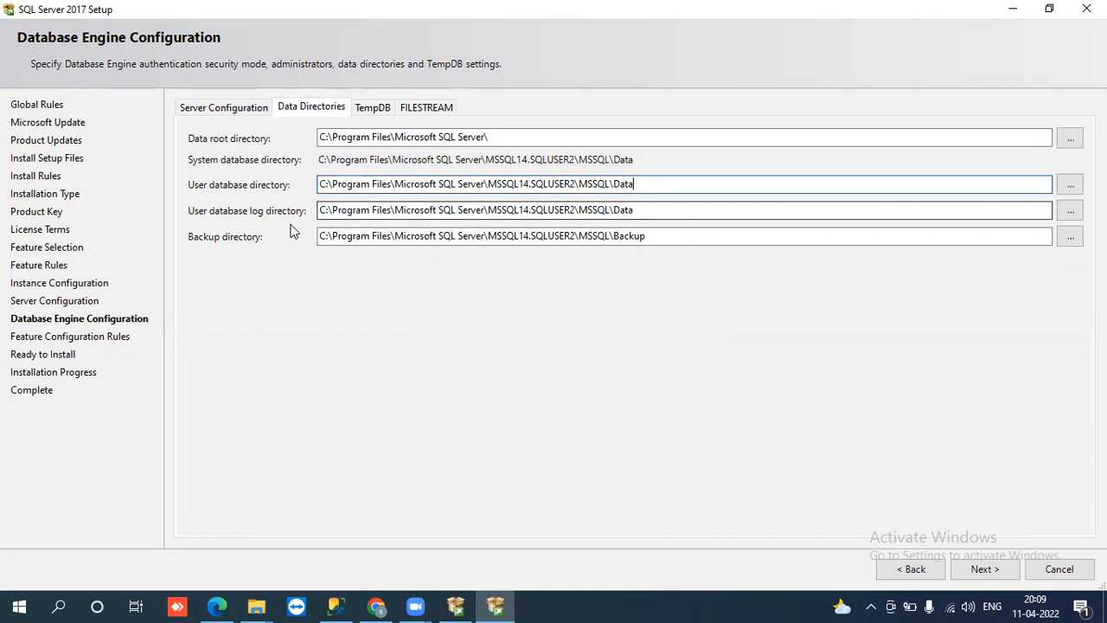
left_click(638, 211)
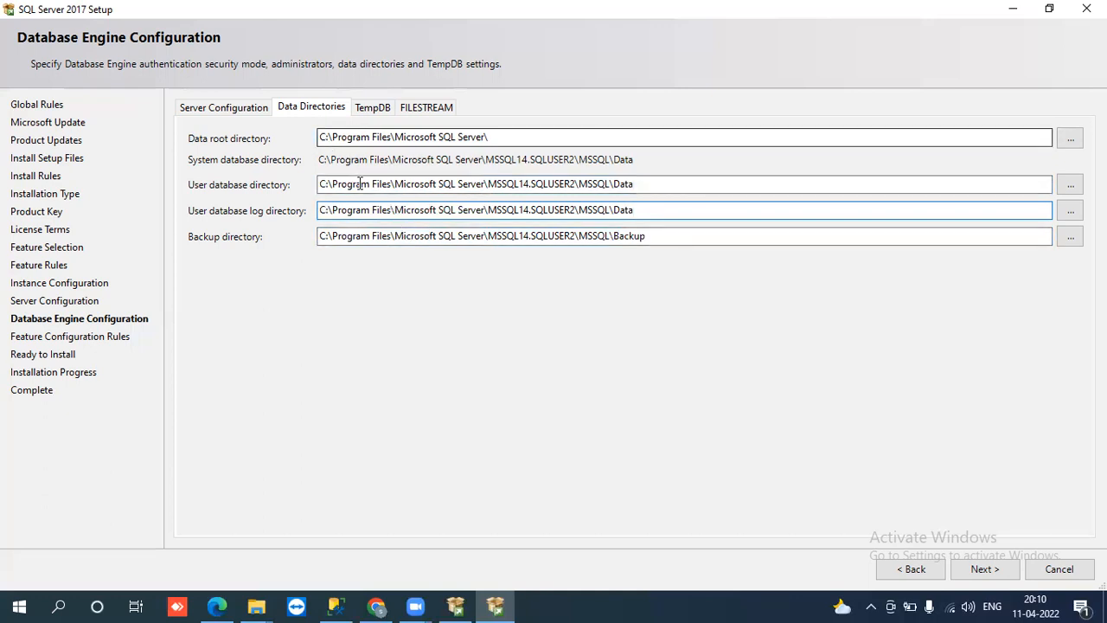
Step: Review TempDB's 4 data files of 8 MB, keeping only the MSSQL14.SQLUSER2\MSSQL\Data directory
left_click(370, 109)
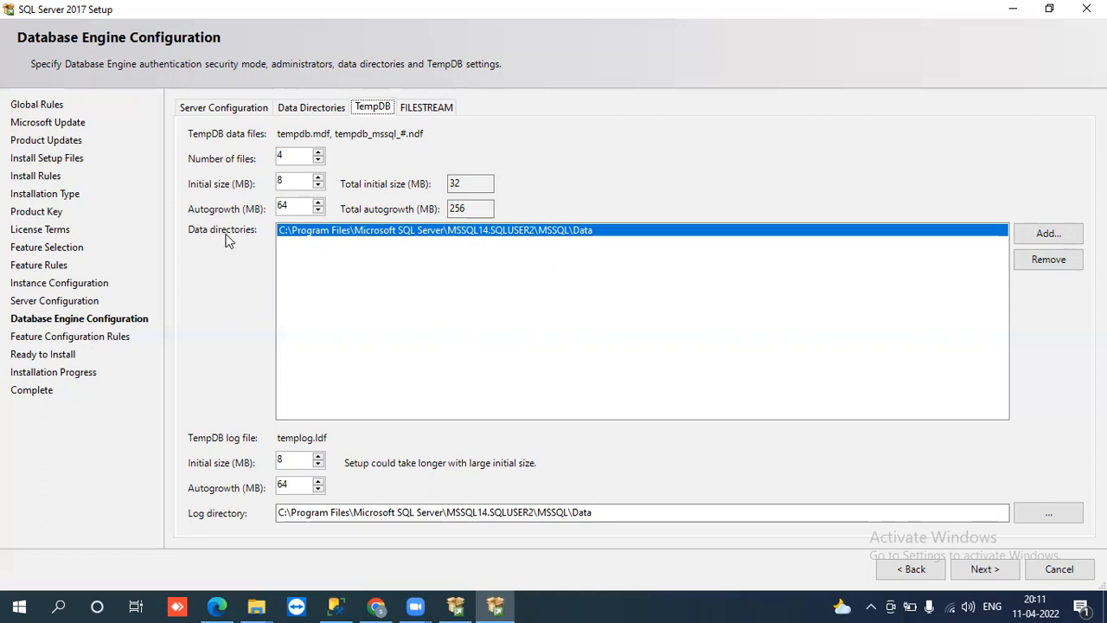
left_click(604, 239)
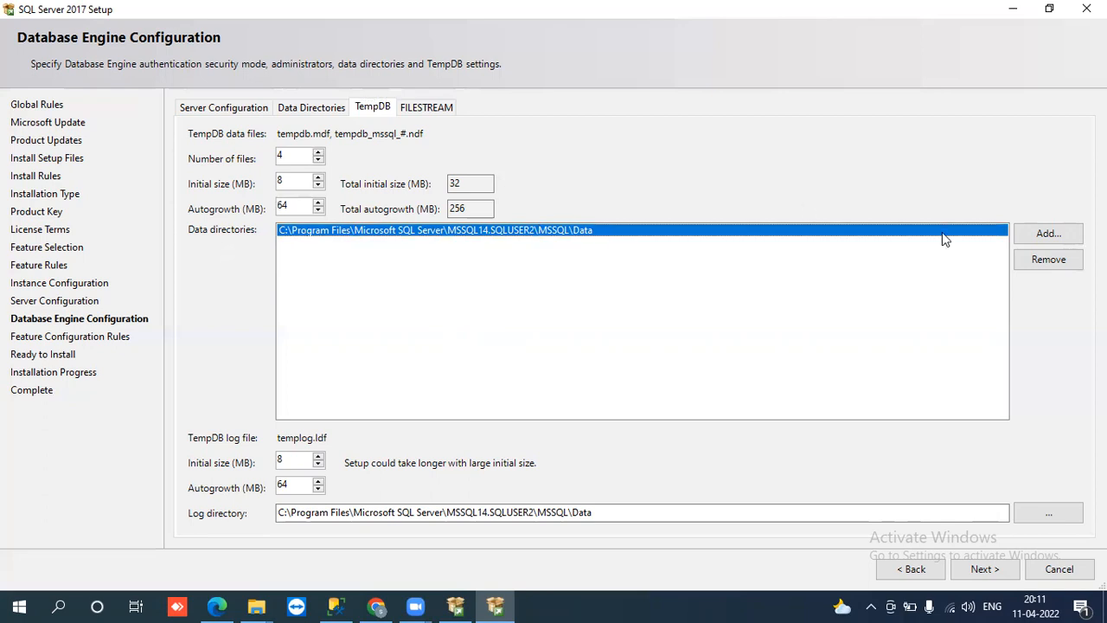
left_click(1035, 235)
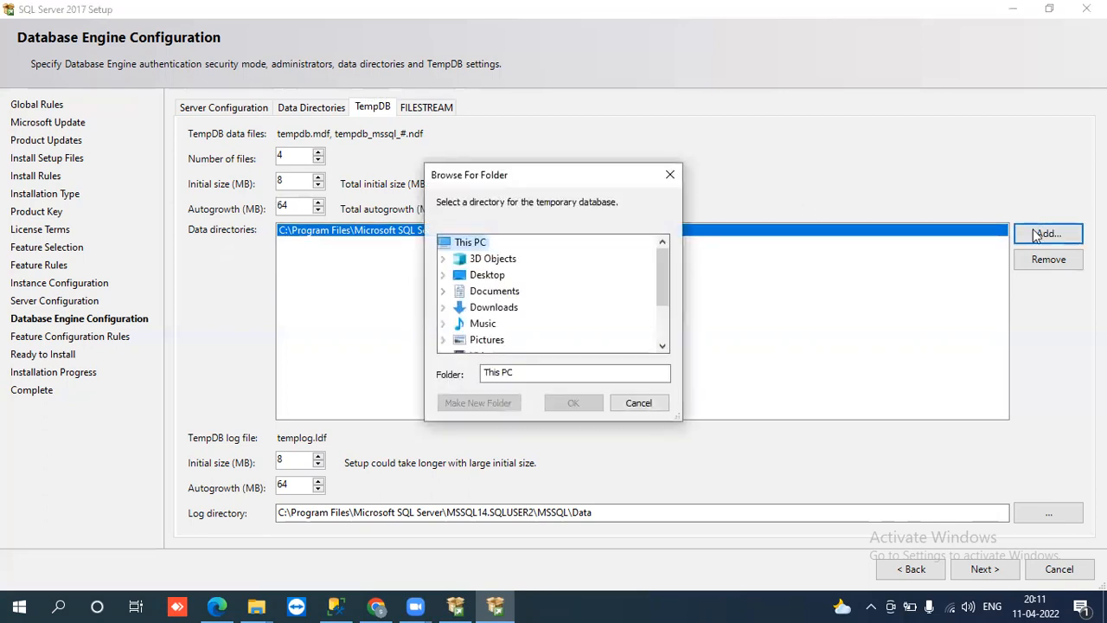
left_click(638, 402)
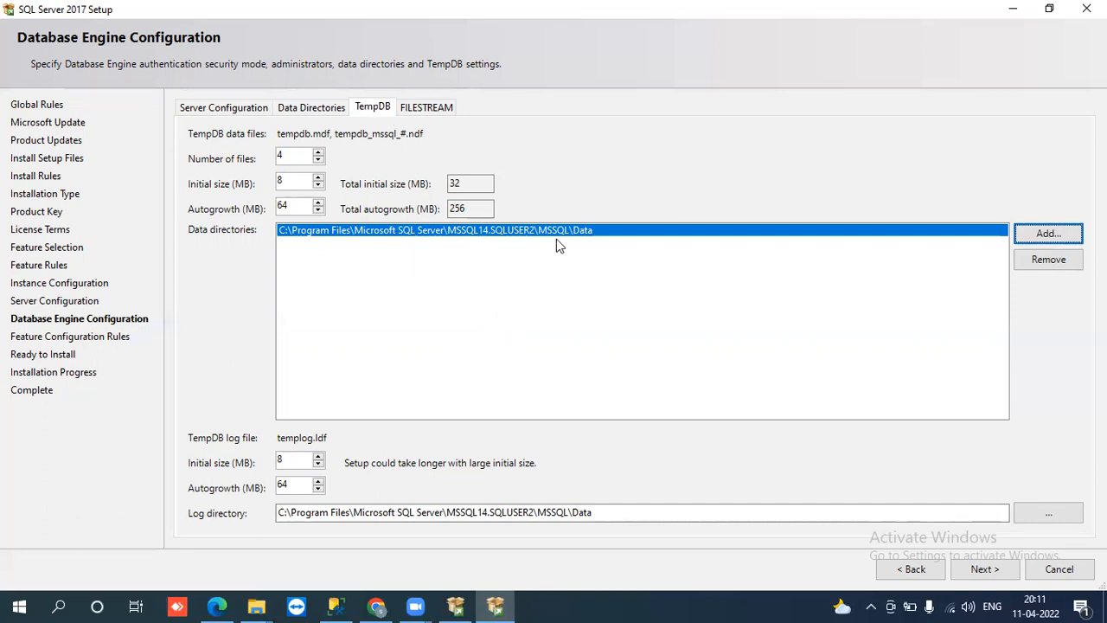
Step: Check the Server Configuration and FILESTREAM settings, then advance to the Ready to Install summary
left_click(218, 108)
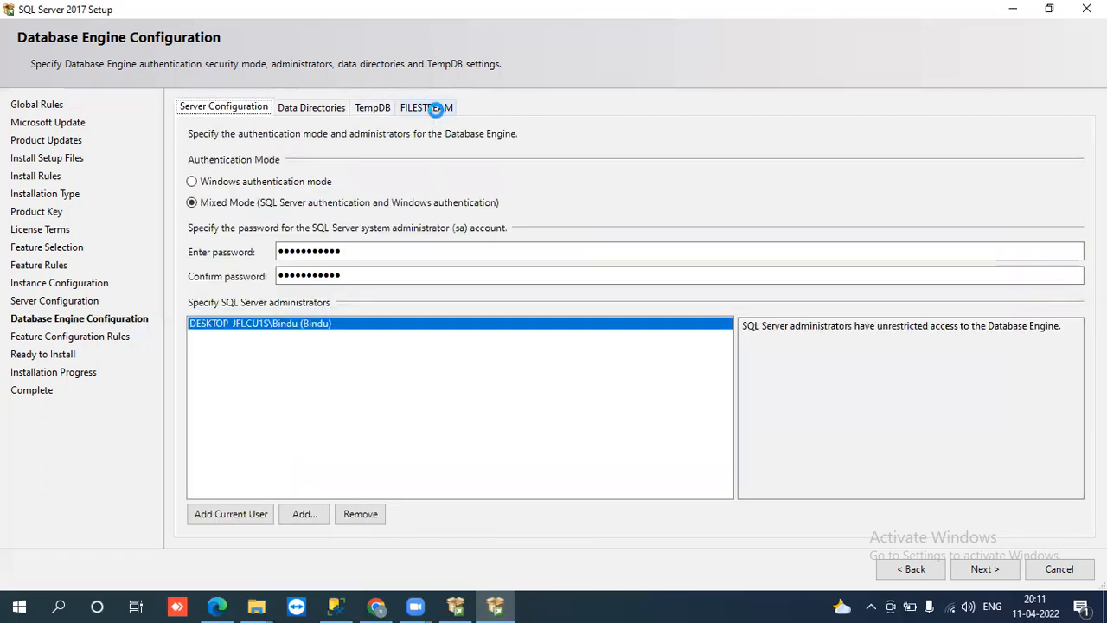
left_click(432, 108)
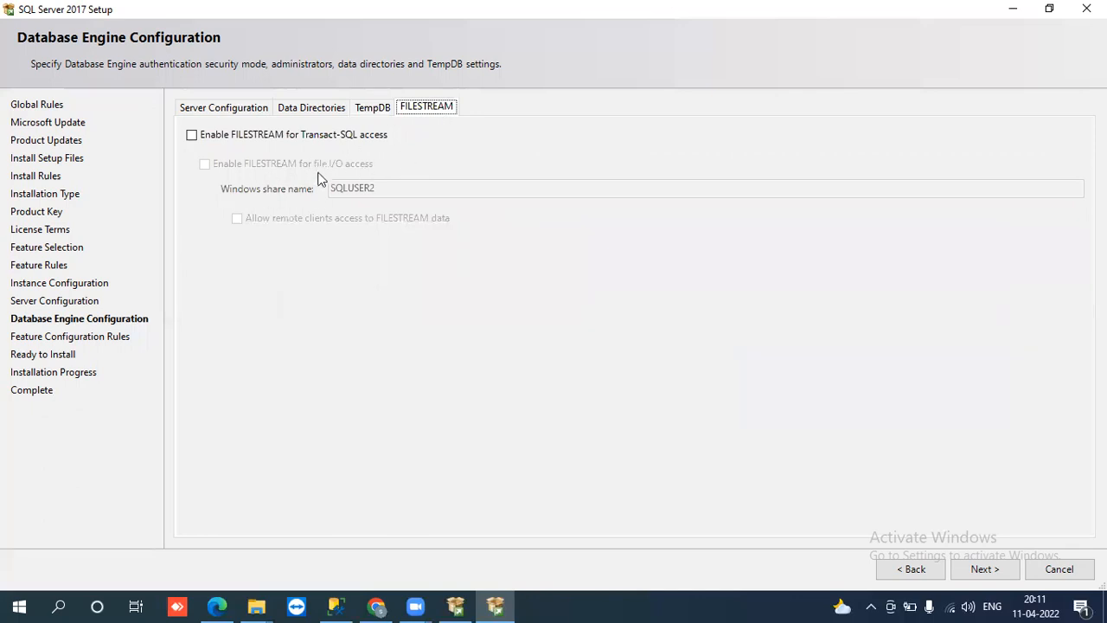
left_click(216, 107)
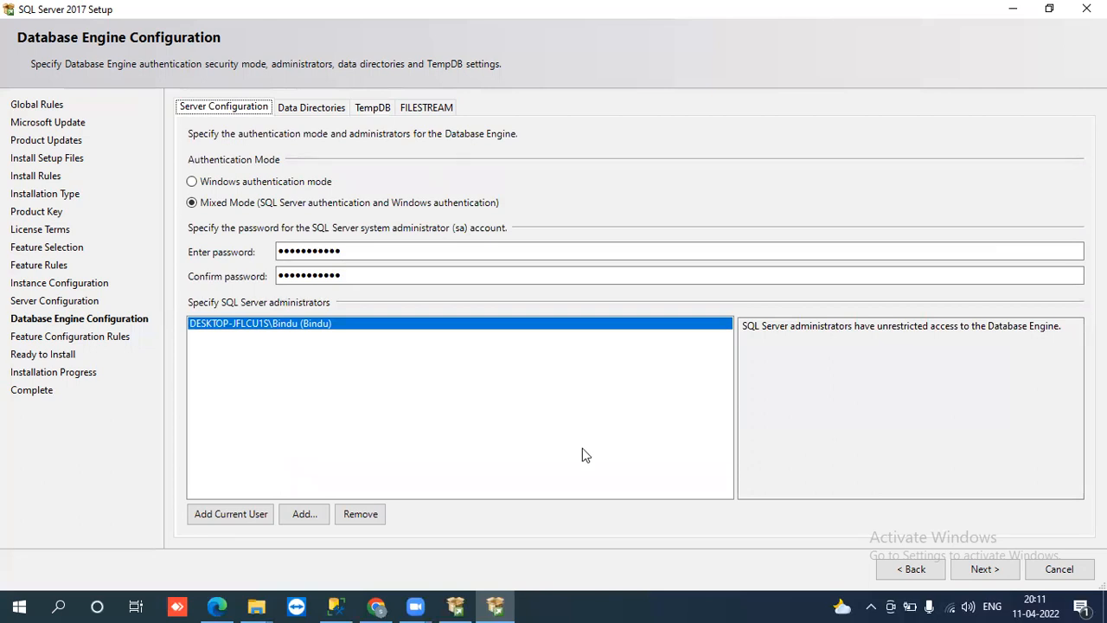
left_click(983, 569)
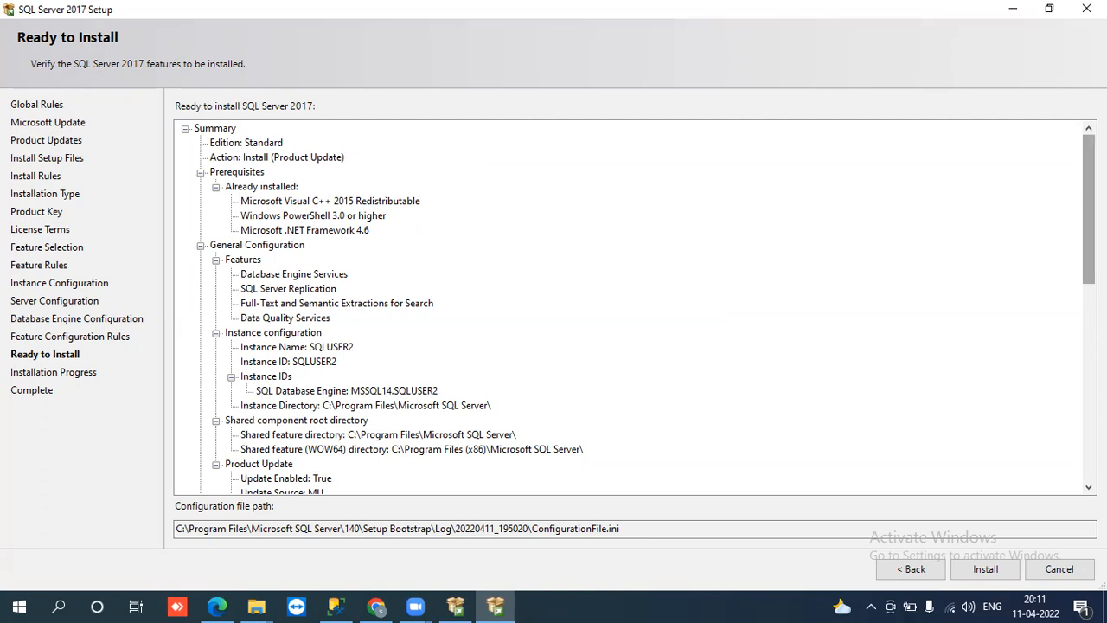
Step: Review the SQLUSER2 Standard edition summary tree and begin the installation
scroll(634, 307, "down", 8)
scroll(1077, 224, "up", 8)
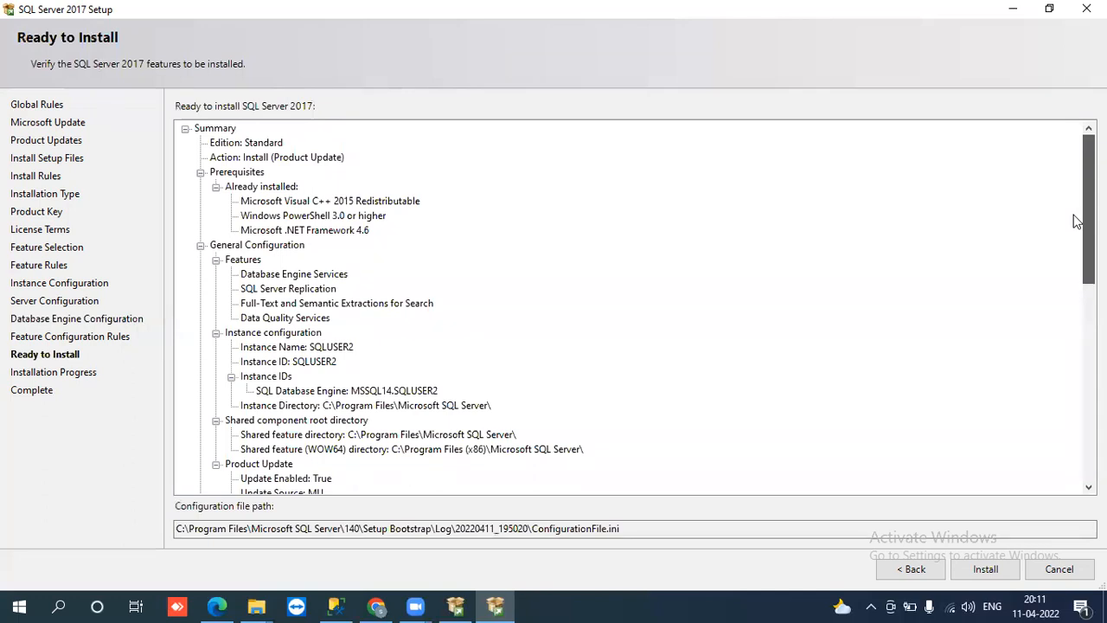
scroll(1076, 222, "down", 1)
scroll(1078, 238, "up", 1)
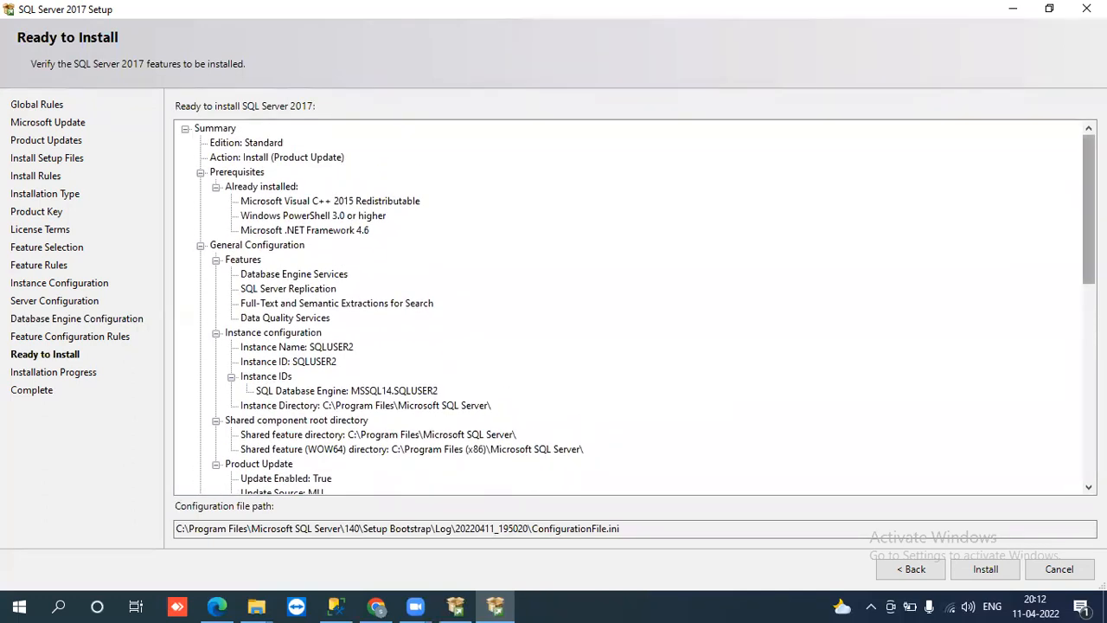
mouse_move(1088, 216)
left_mouse_down()
mouse_move(1087, 265)
mouse_move(1088, 216)
left_mouse_up()
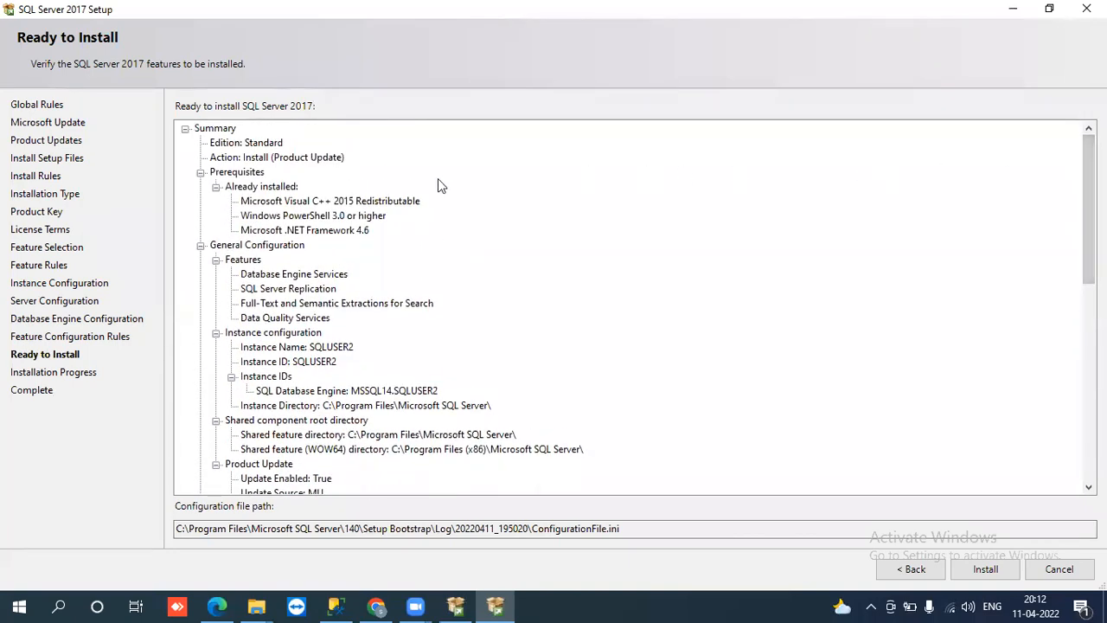
left_click_drag(1088, 216, 1088, 415)
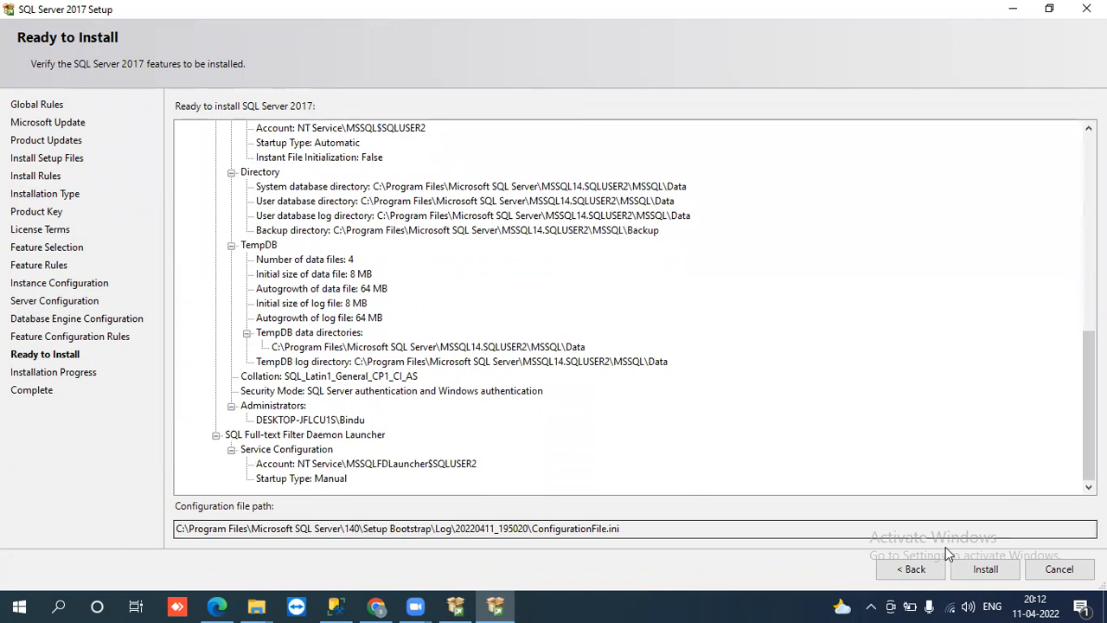
mouse_move(1087, 404)
left_mouse_down()
mouse_move(1071, 231)
mouse_move(1087, 240)
mouse_move(1087, 423)
left_mouse_up()
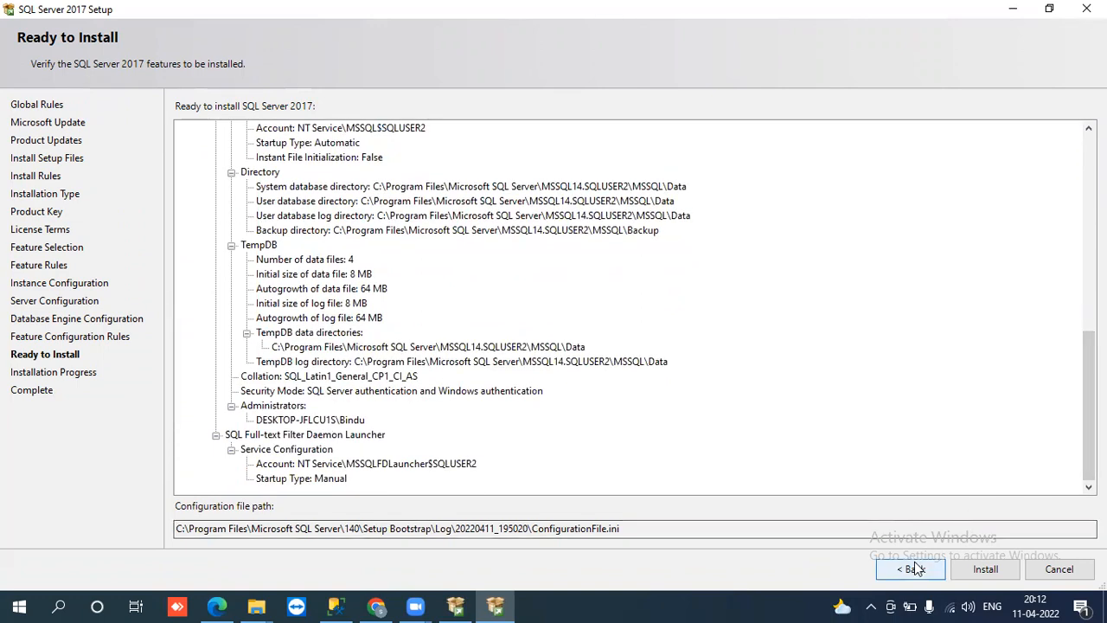
mouse_move(1088, 407)
left_mouse_down()
mouse_move(1087, 199)
mouse_move(1087, 407)
left_mouse_up()
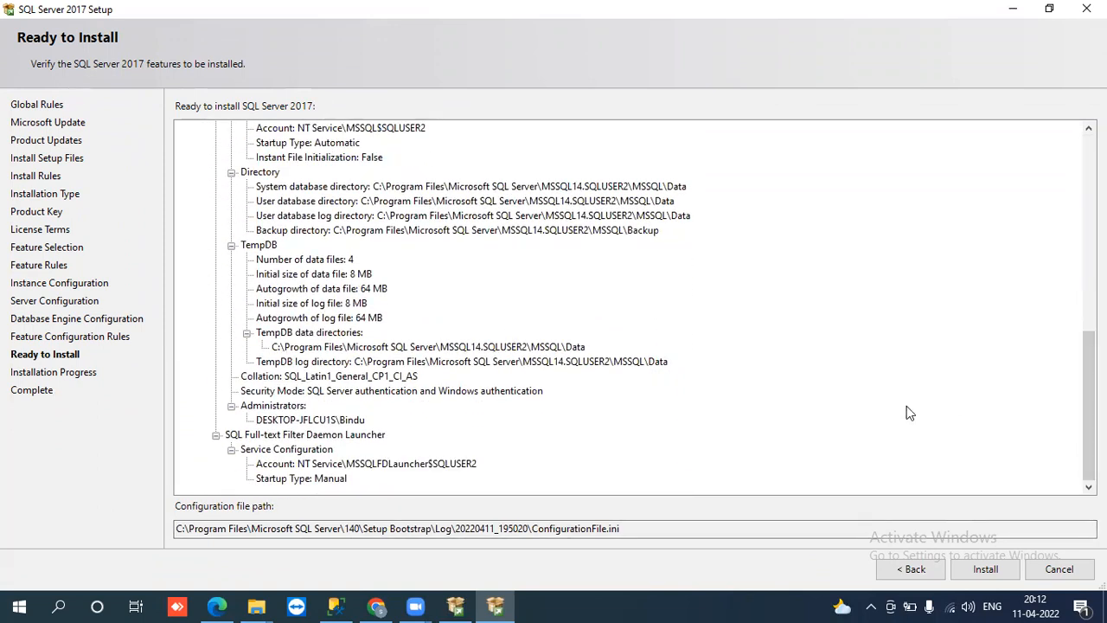
left_click(985, 568)
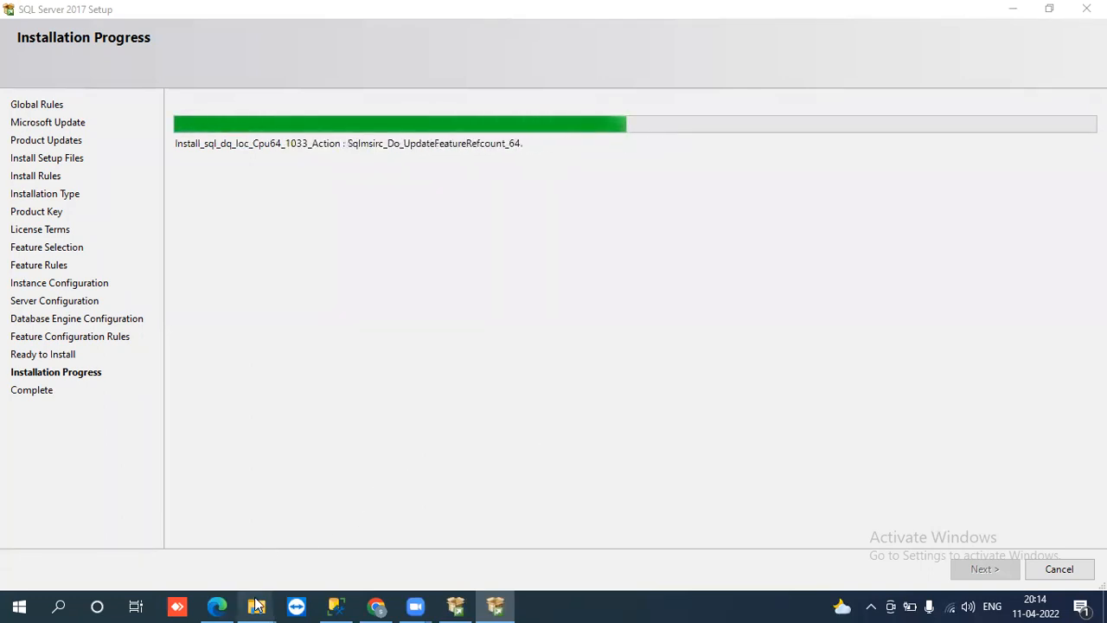
Step: Switch to the This PC File Explorer window while setup keeps installing
mouse_move(256, 604)
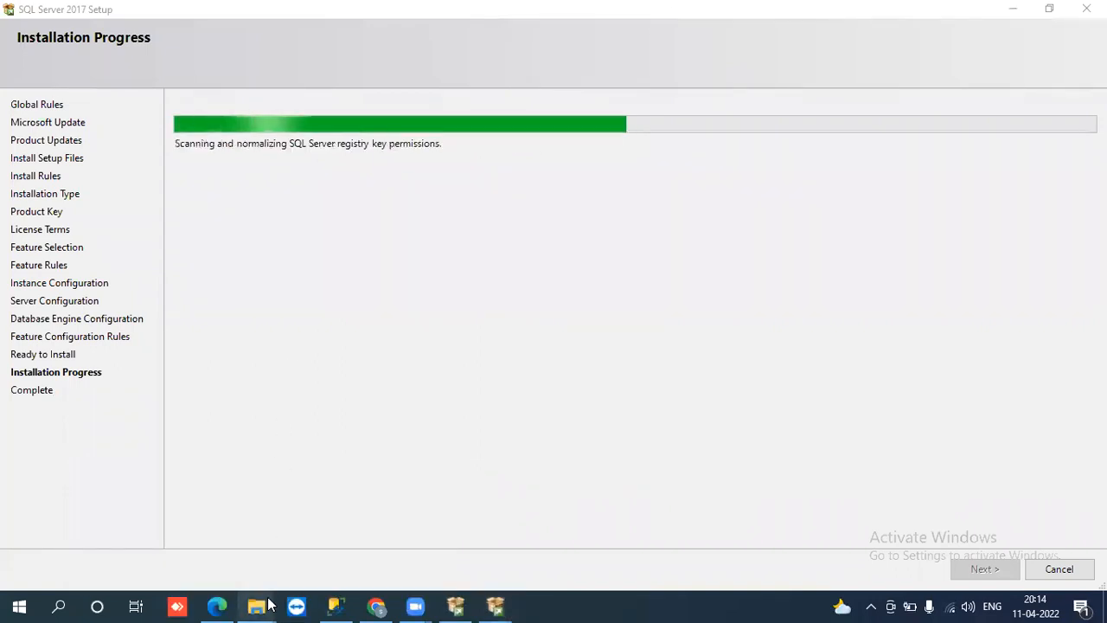
left_click(193, 531)
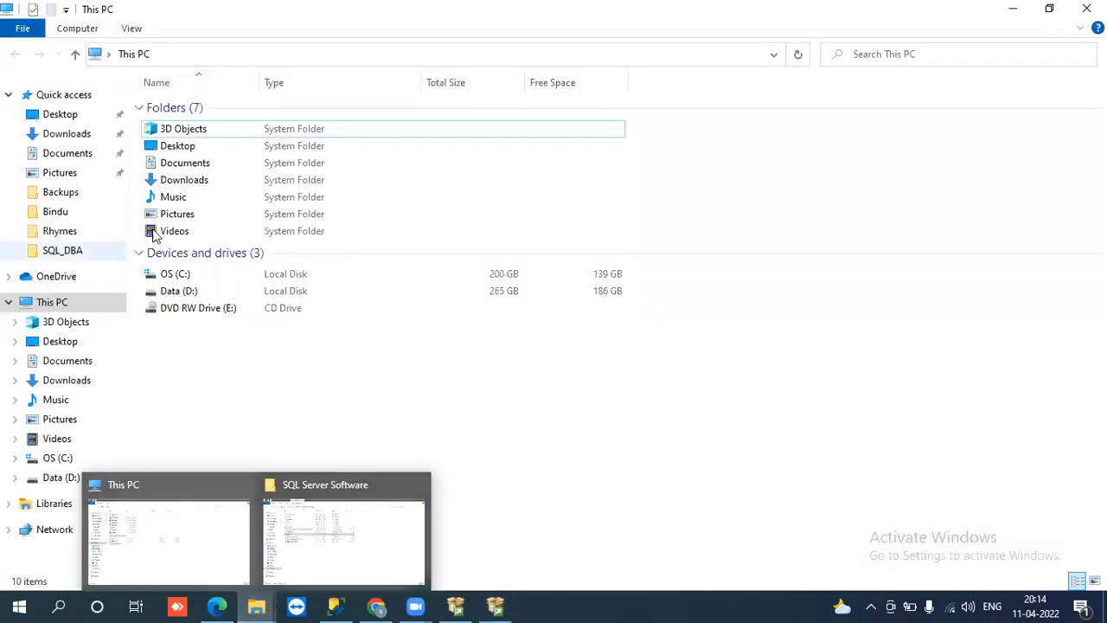
Step: Navigate to C:\Program Files\Microsoft SQL Server\MSSQL14.SQLUSER1\MSSQL
left_click(55, 304)
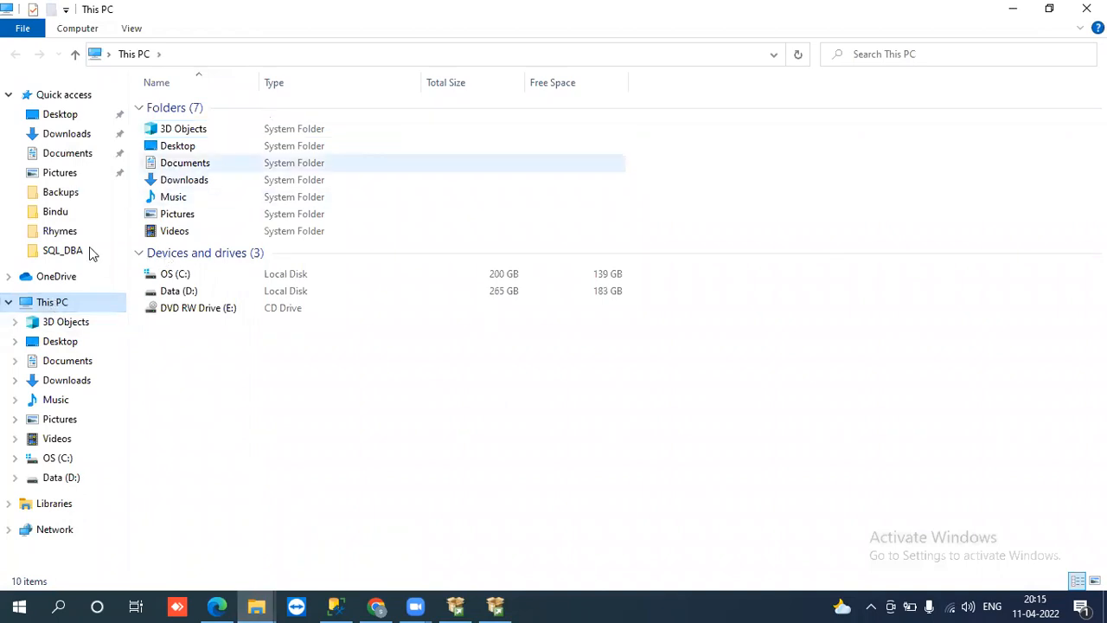
left_click(169, 275)
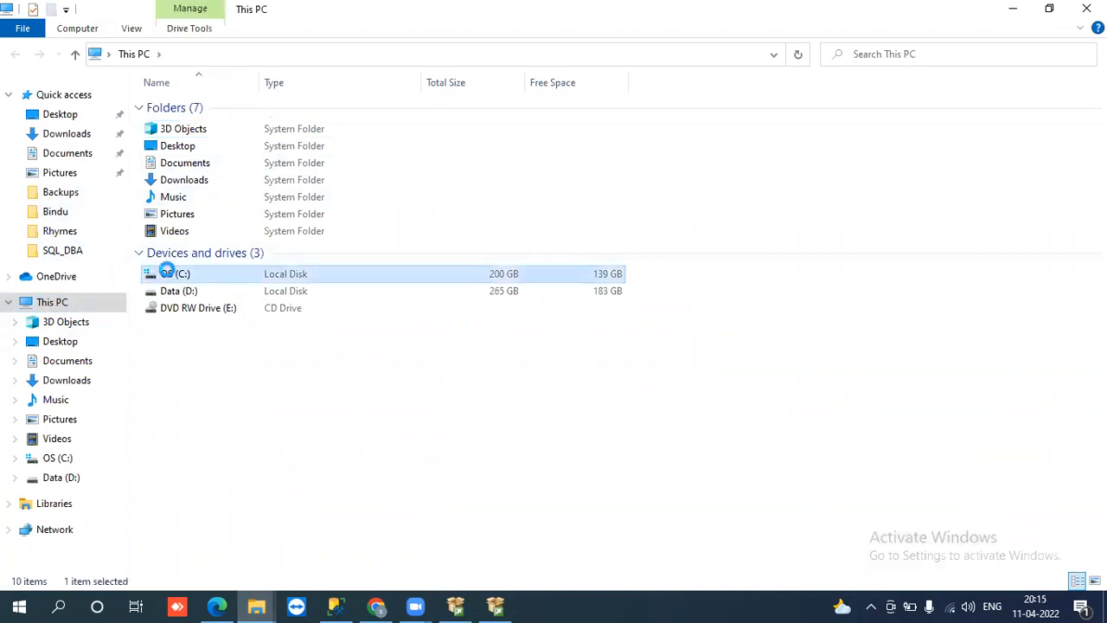
double_click(226, 273)
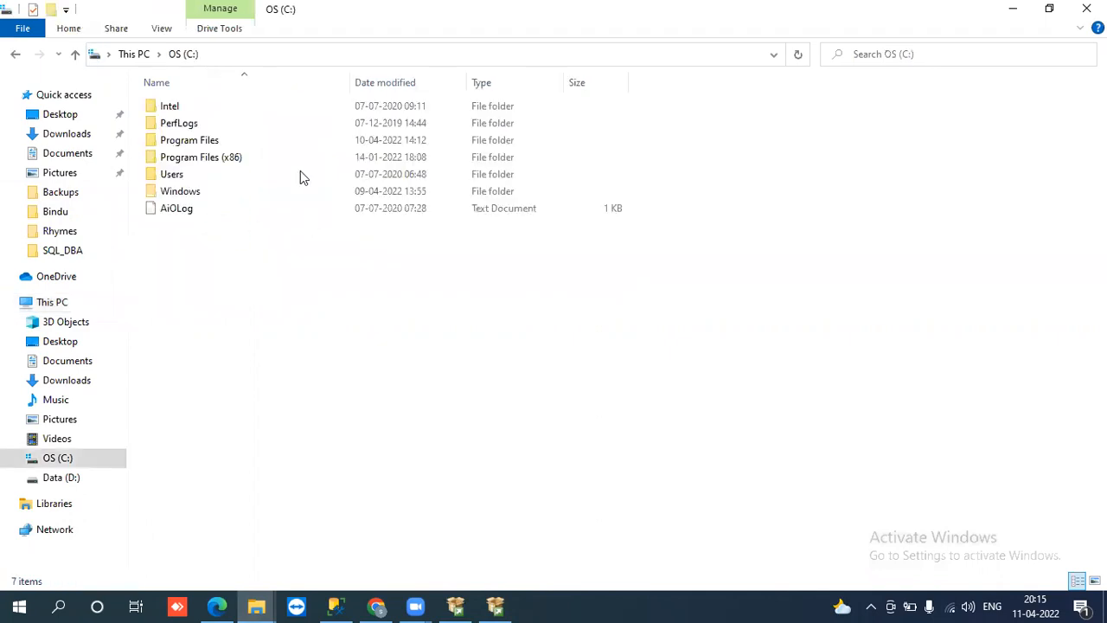
double_click(195, 143)
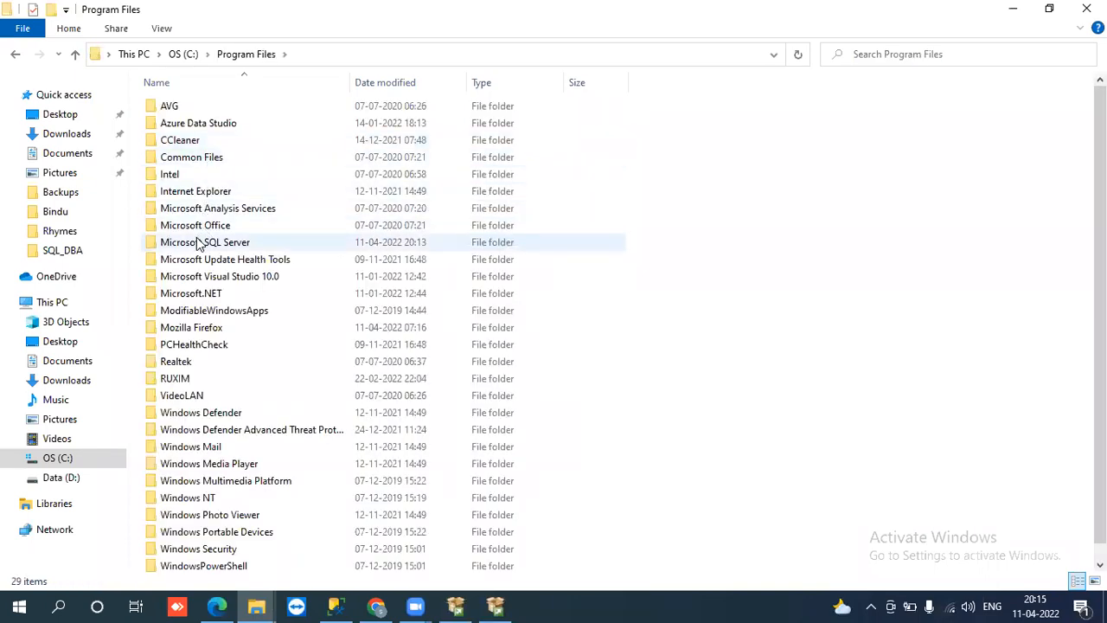
left_click(198, 242)
double_click(198, 242)
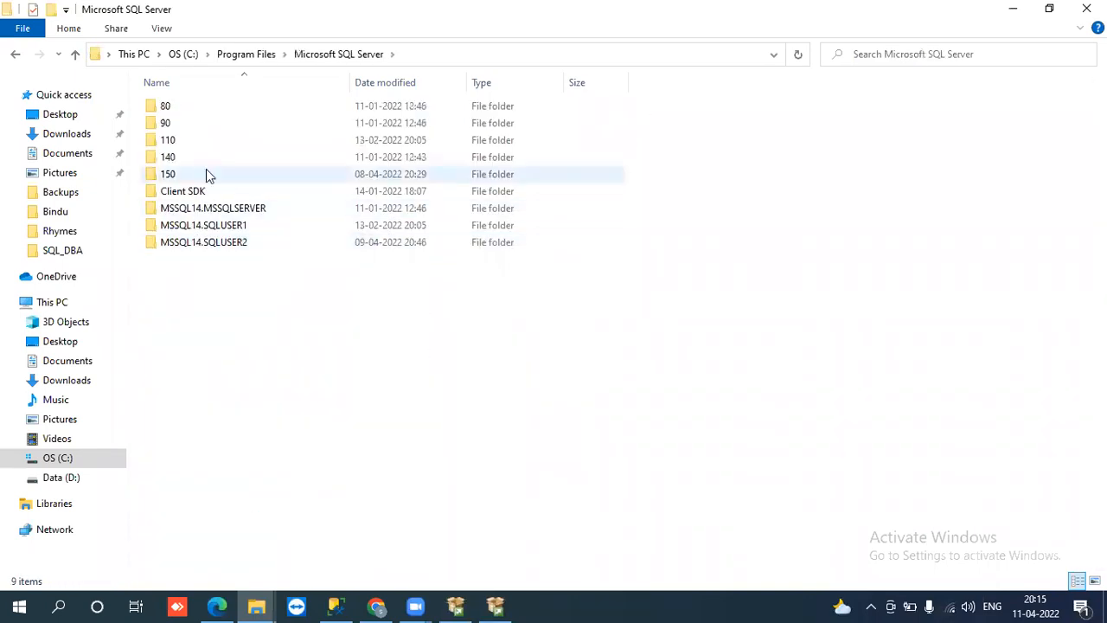
double_click(204, 227)
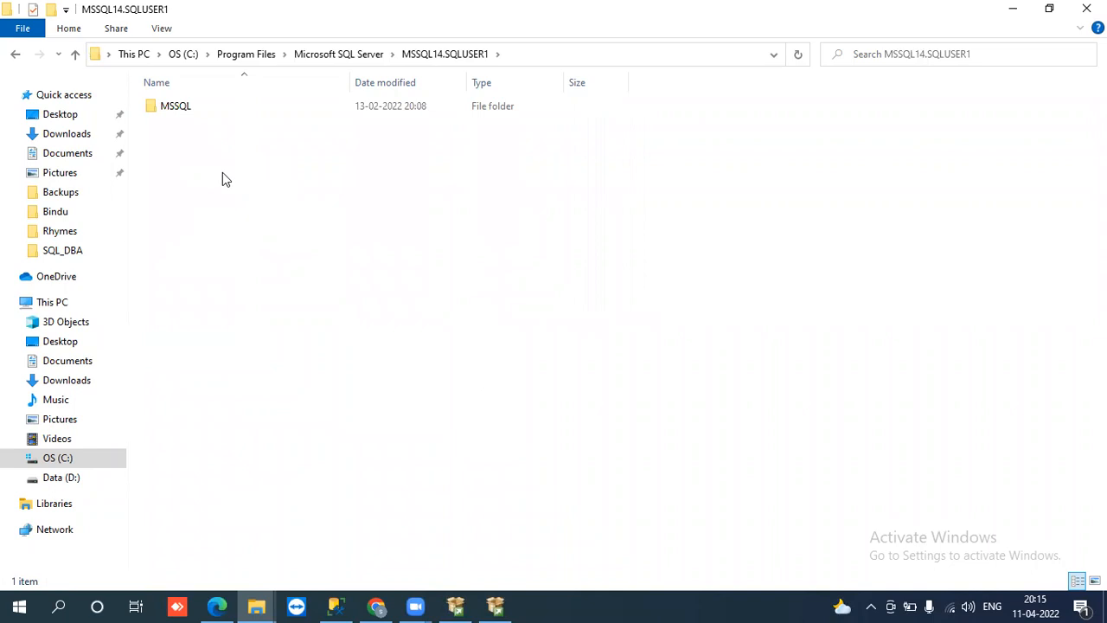
double_click(179, 107)
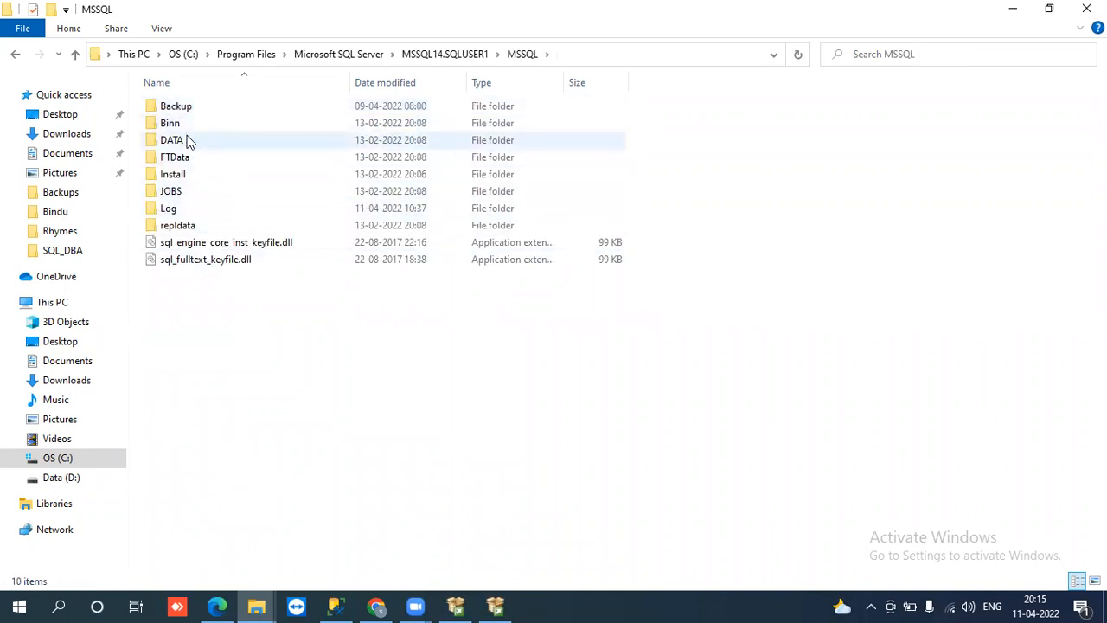
Step: Browse the Binn folder's files starting with S, then return to MSSQL
left_click(187, 131)
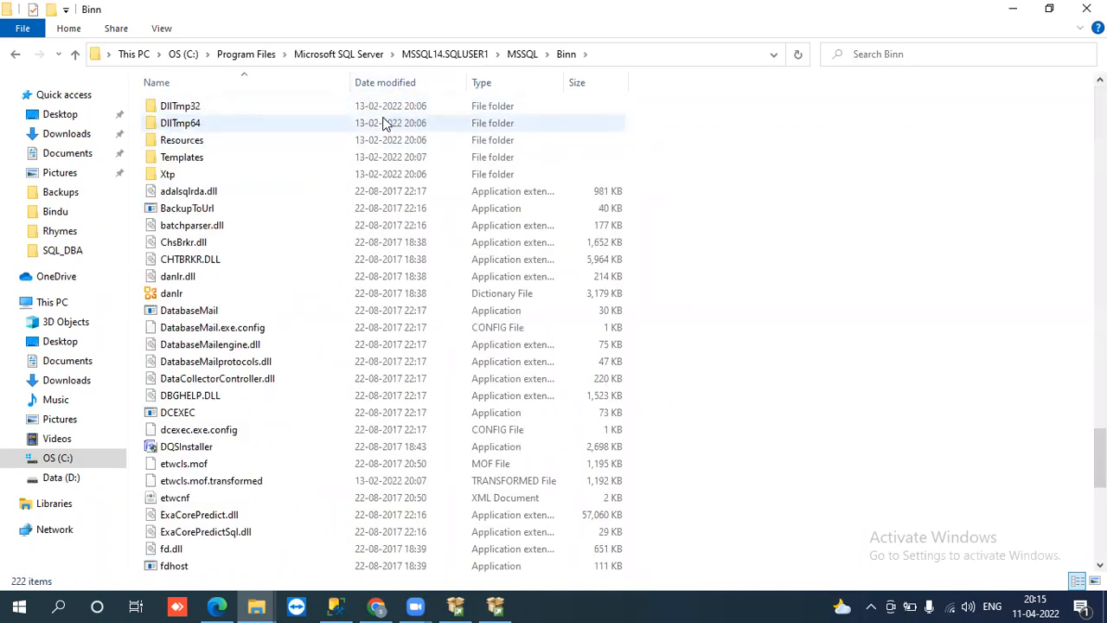
key("s")
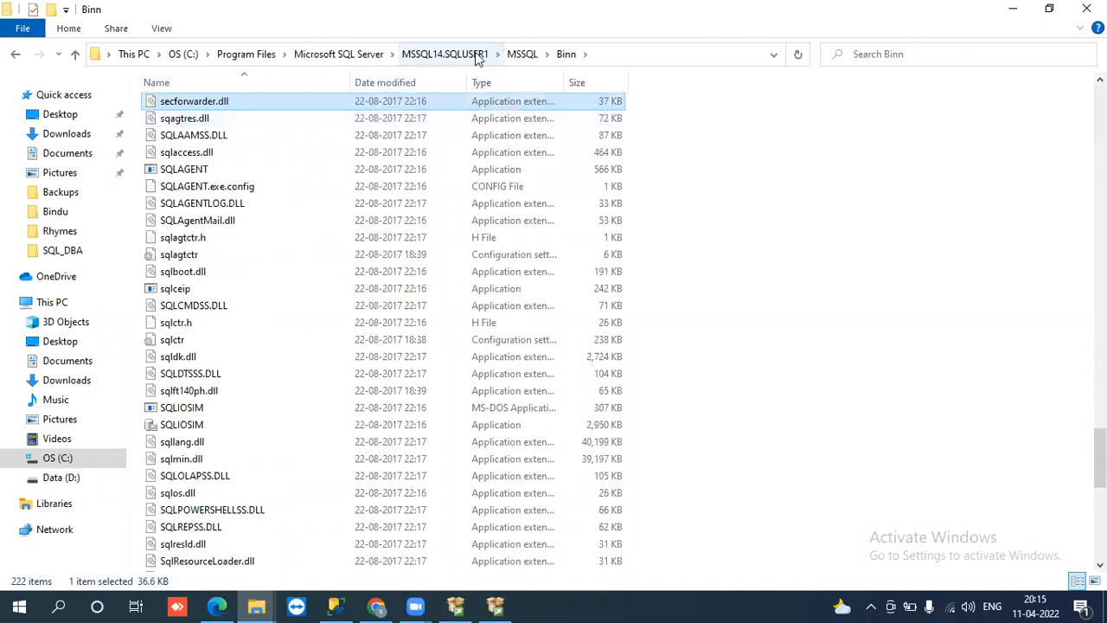
left_click(523, 54)
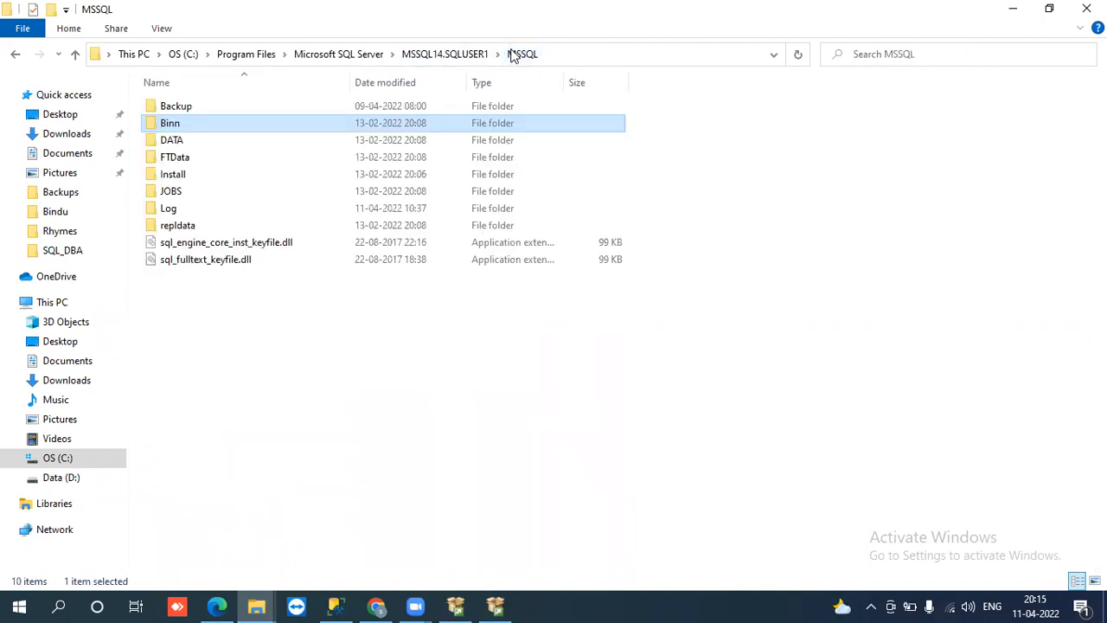
Step: Open the Install folder, sort its files by type, and go back to MSSQL
double_click(206, 177)
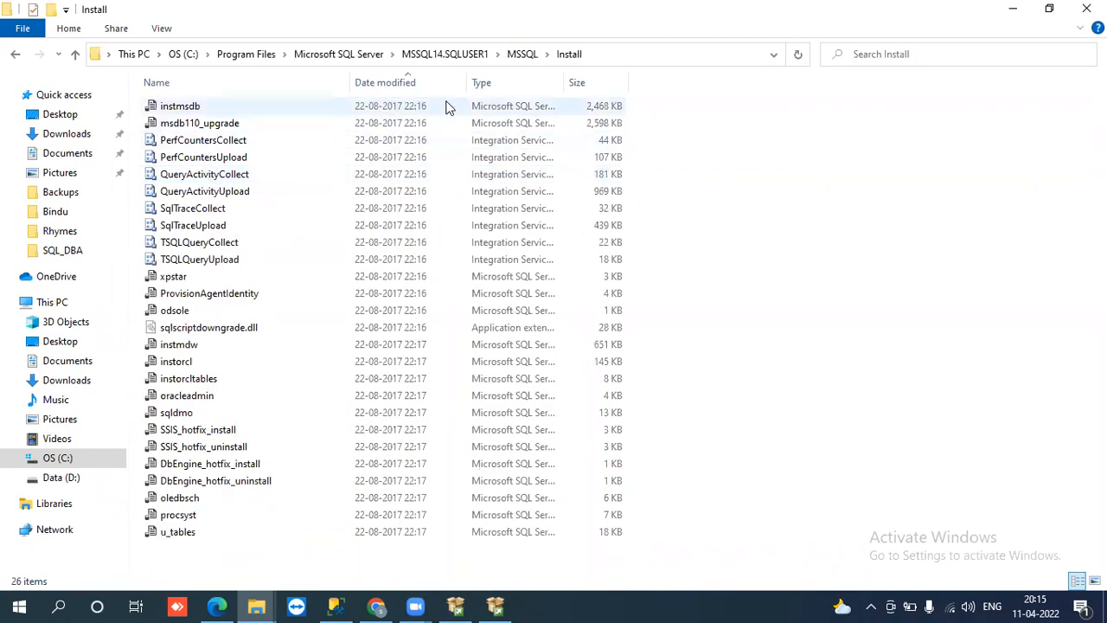
left_click(480, 90)
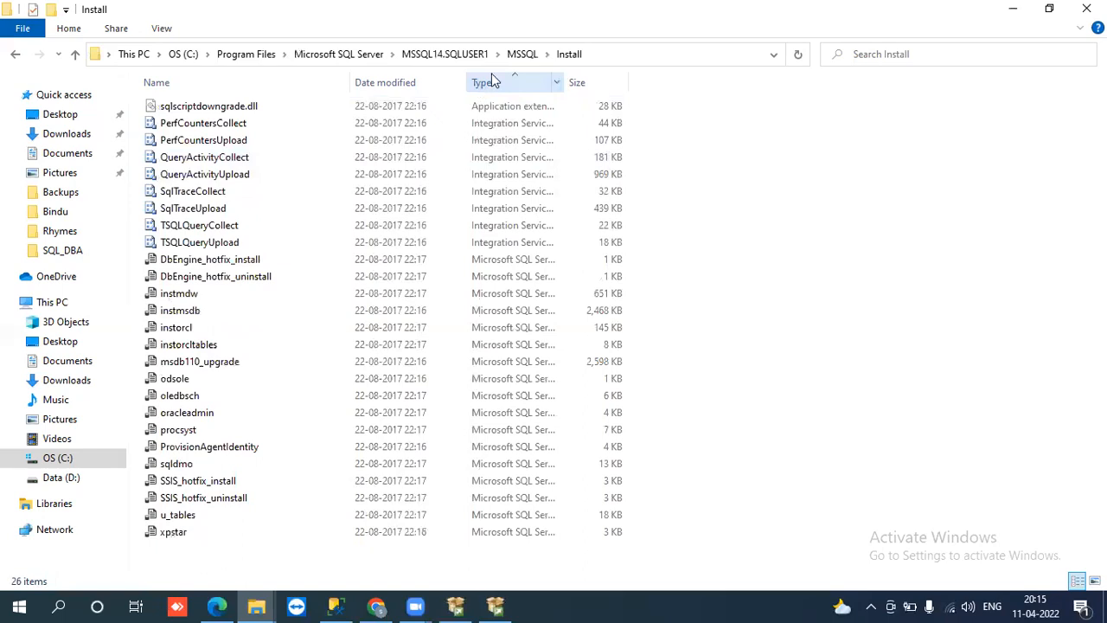
left_click(521, 55)
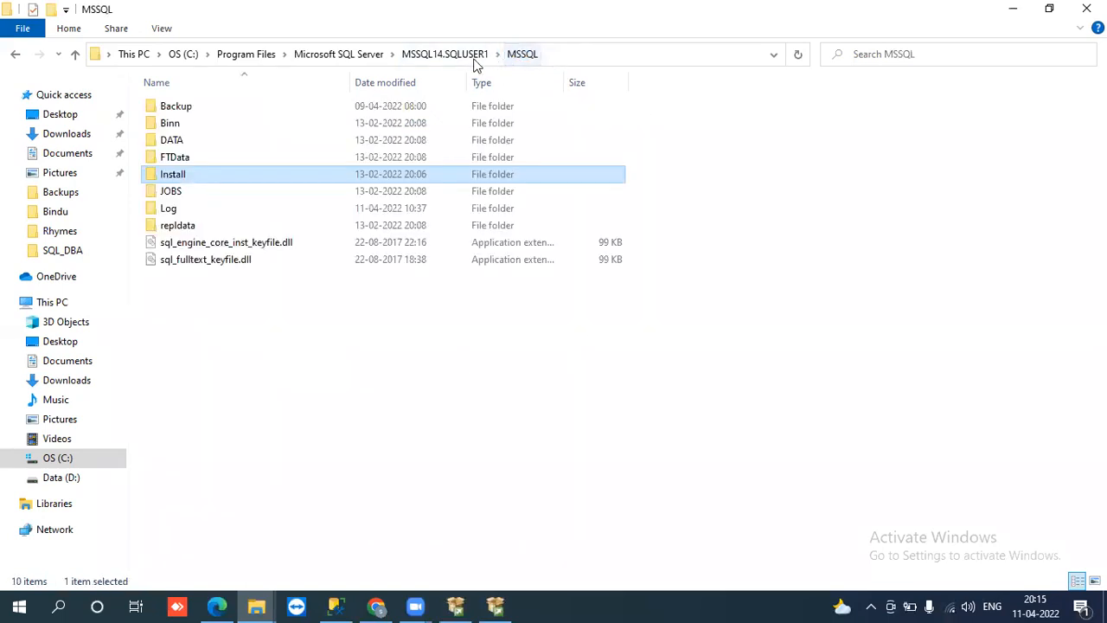
left_click(169, 208)
Step: Open the Log folder with permanent access and browse its ERRORLOG and SQLAGENT files
double_click(170, 209)
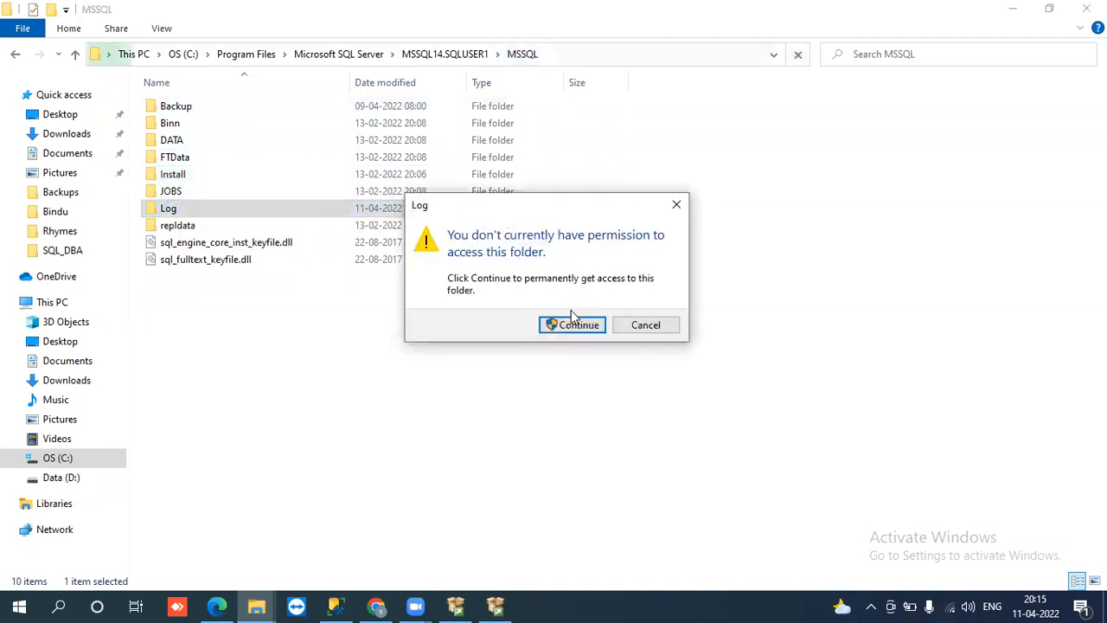
left_click(572, 323)
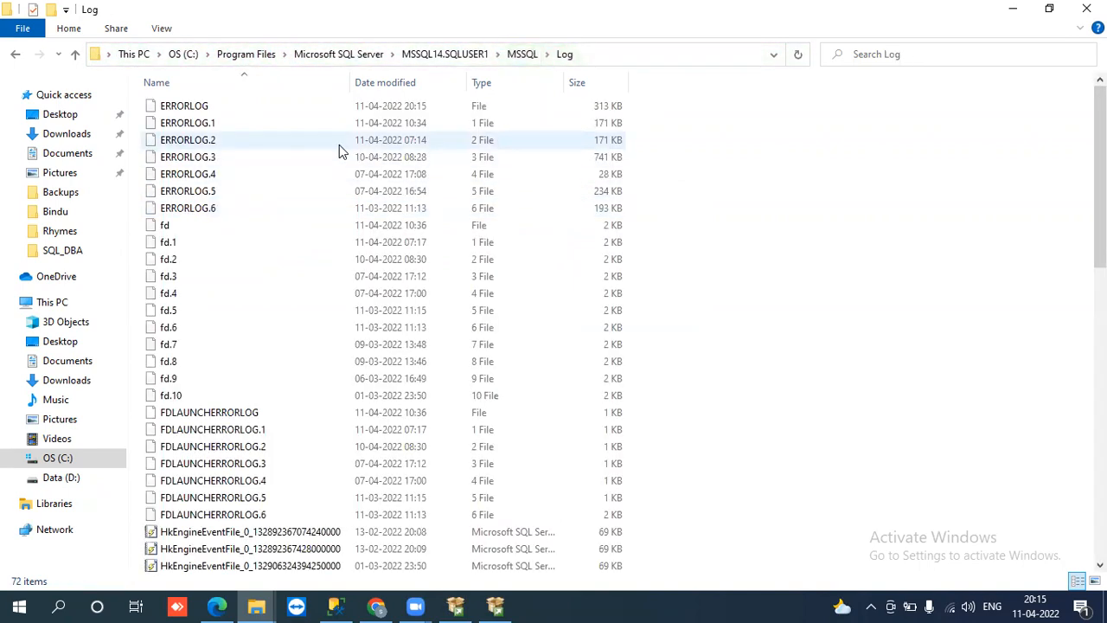
key("s")
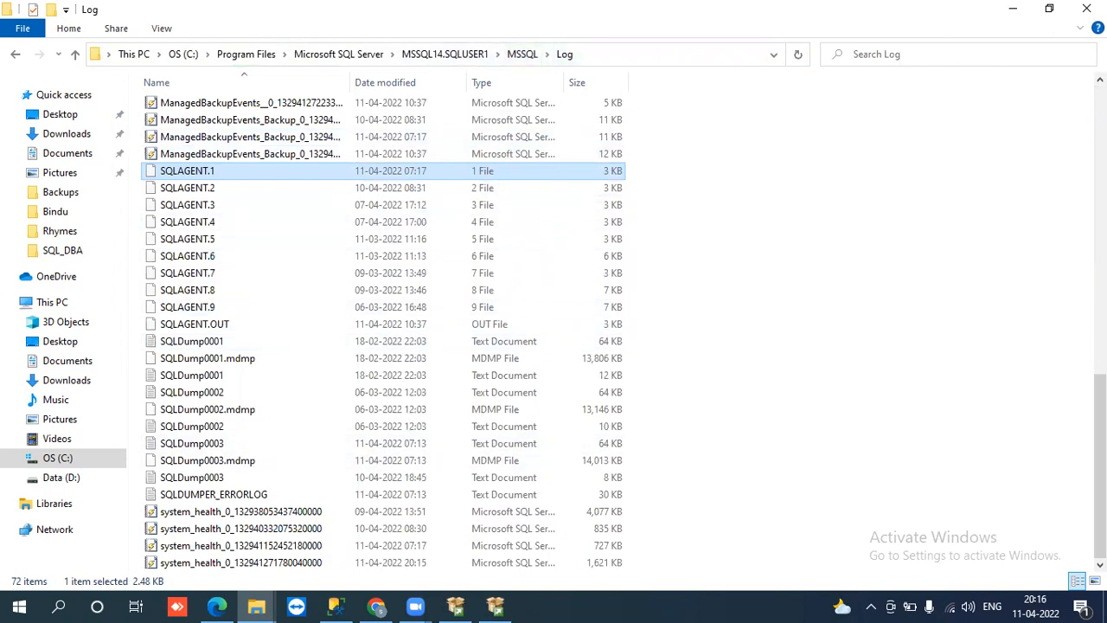
left_click_drag(1096, 433, 1064, 100)
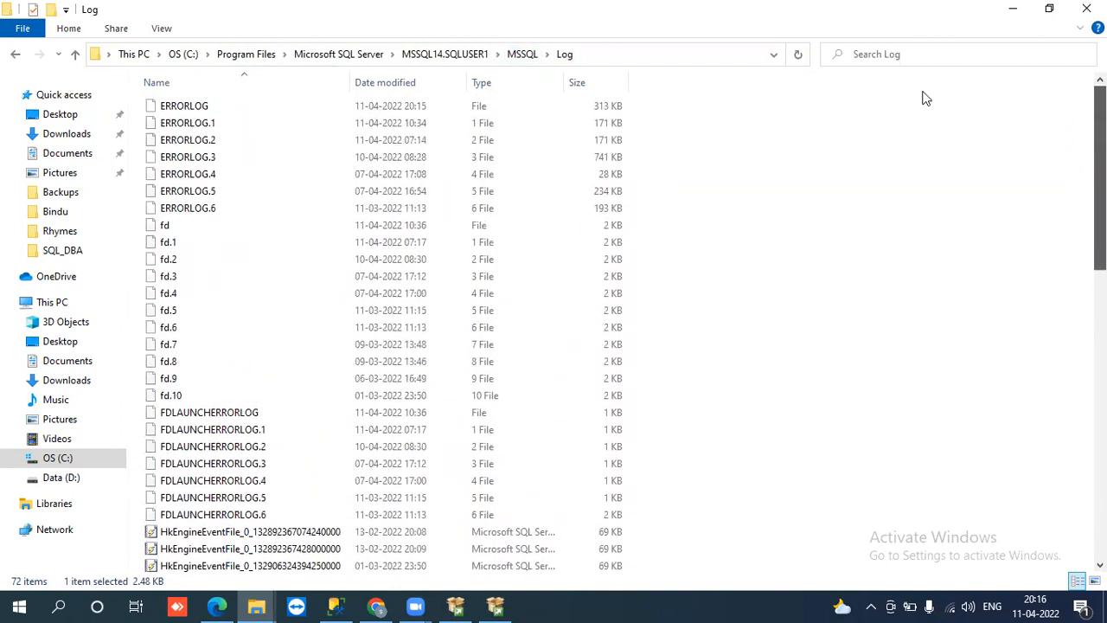
Step: Revisit the Binn folder's S files and return to the MSSQL folder
left_click(514, 54)
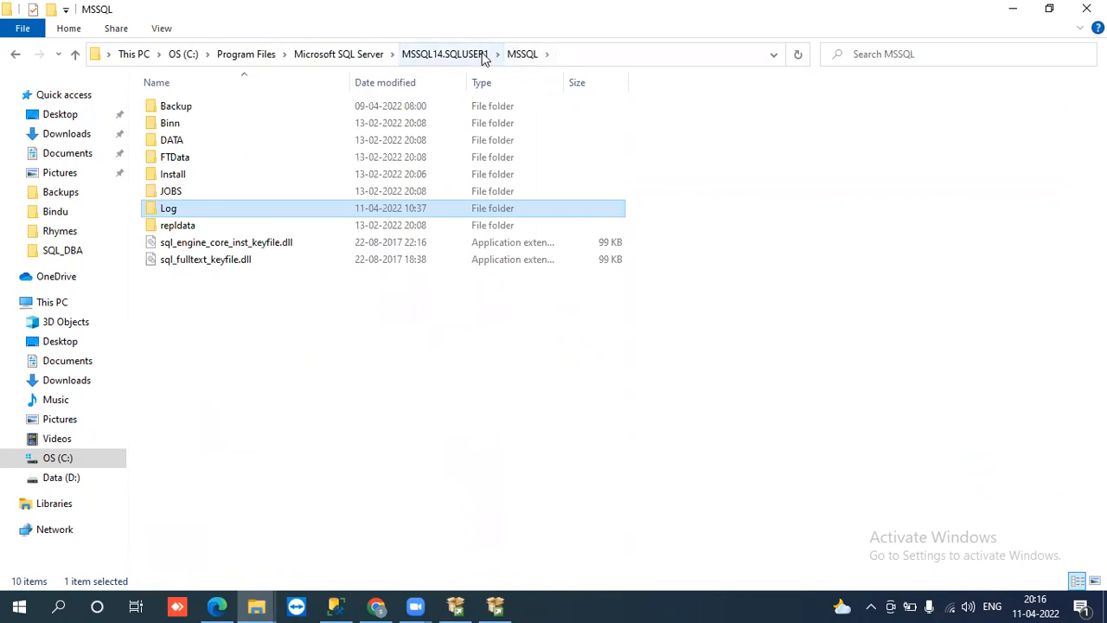
double_click(242, 125)
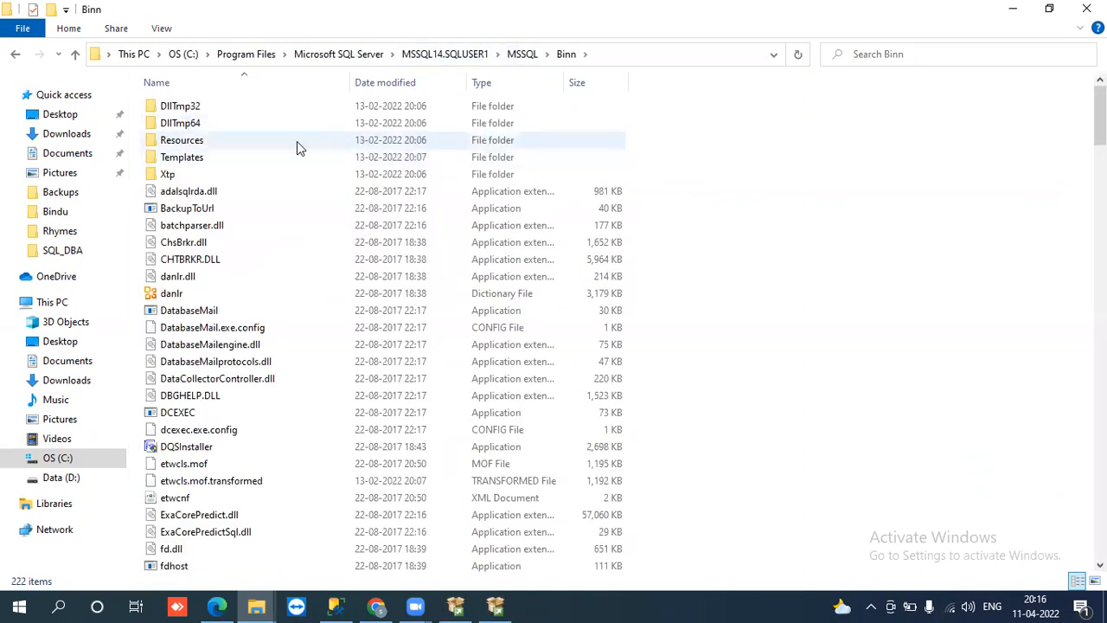
key("s")
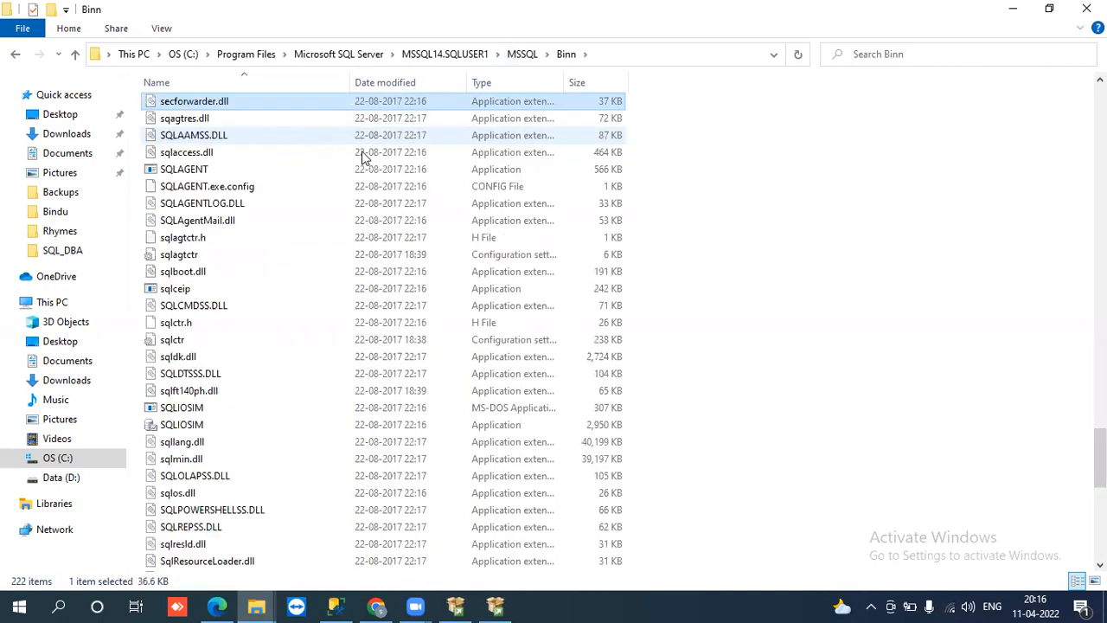
left_click(522, 55)
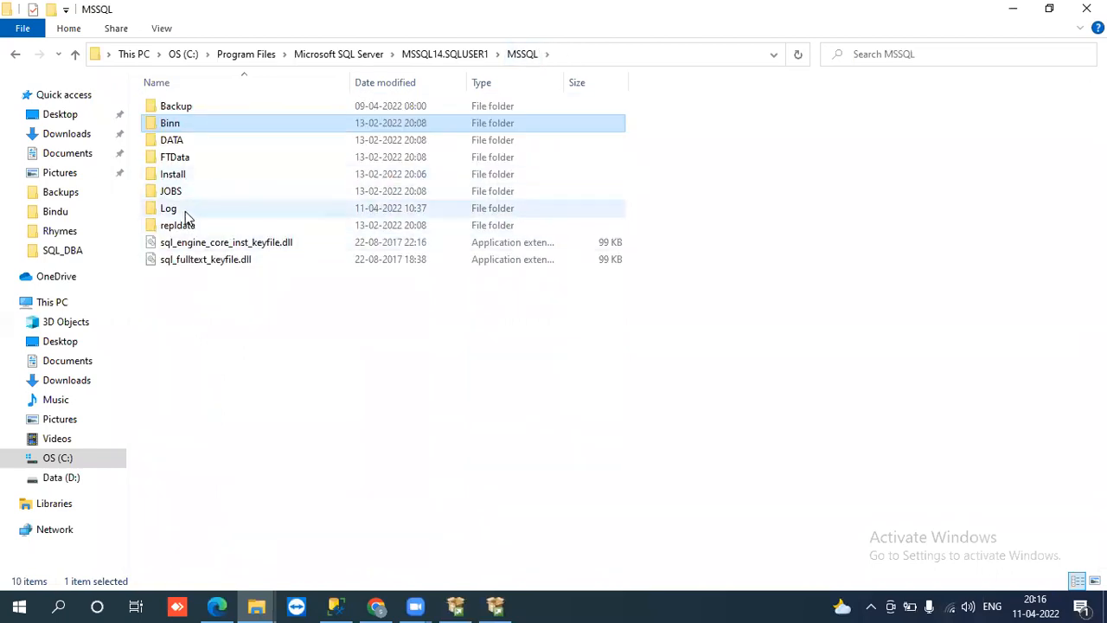
Step: Open DATA with permanent access to see the system database files, then go up to MSSQL14.SQLUSER1
double_click(179, 142)
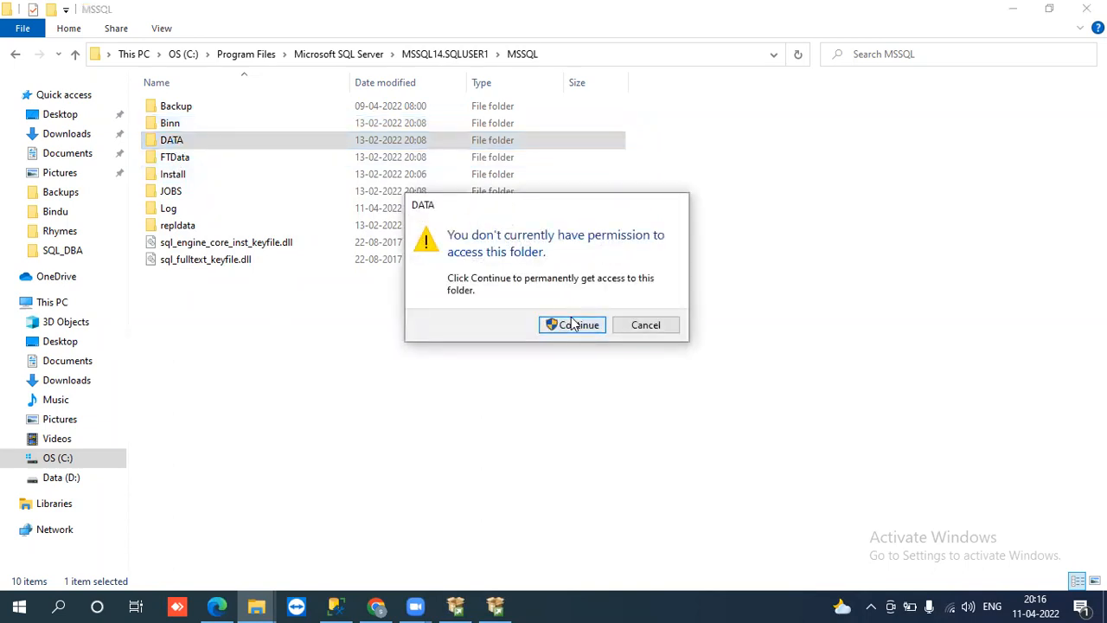
left_click(571, 325)
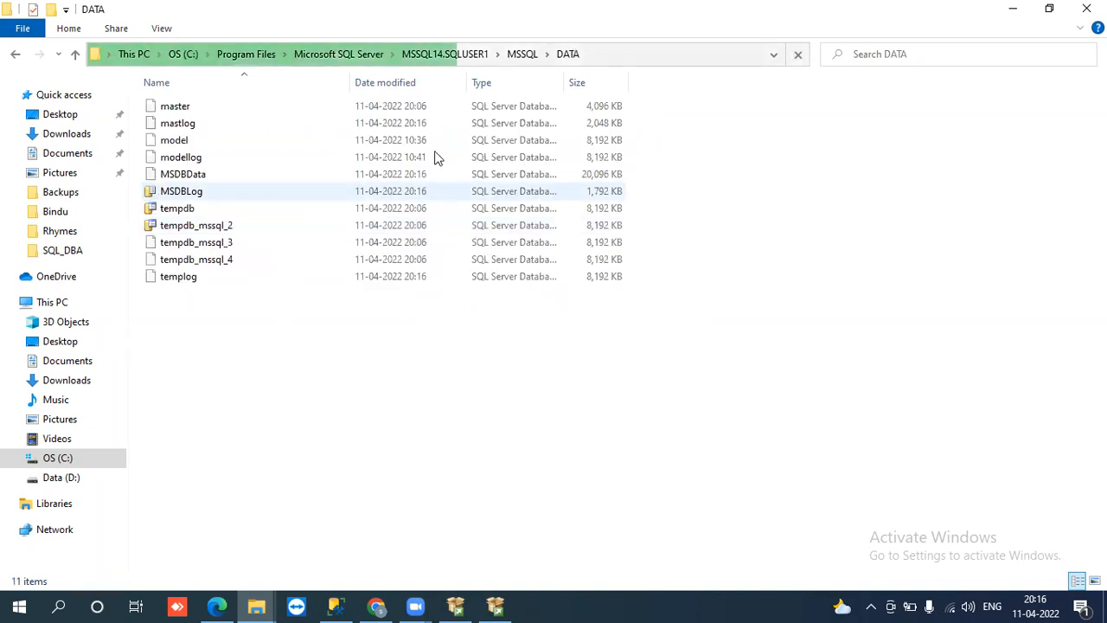
left_click(518, 54)
left_click(451, 55)
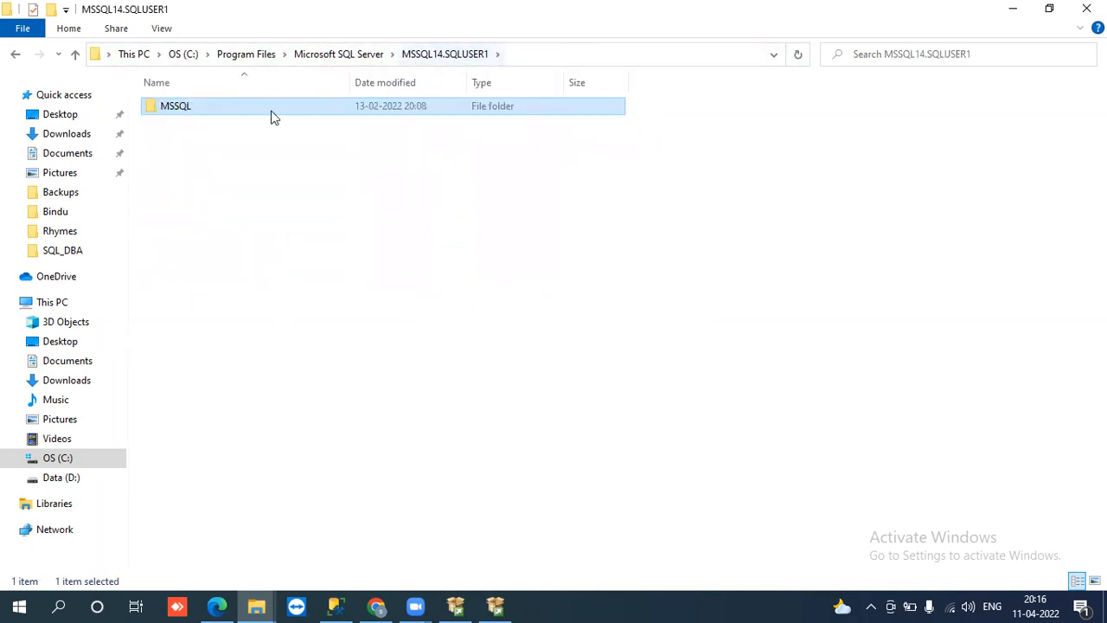